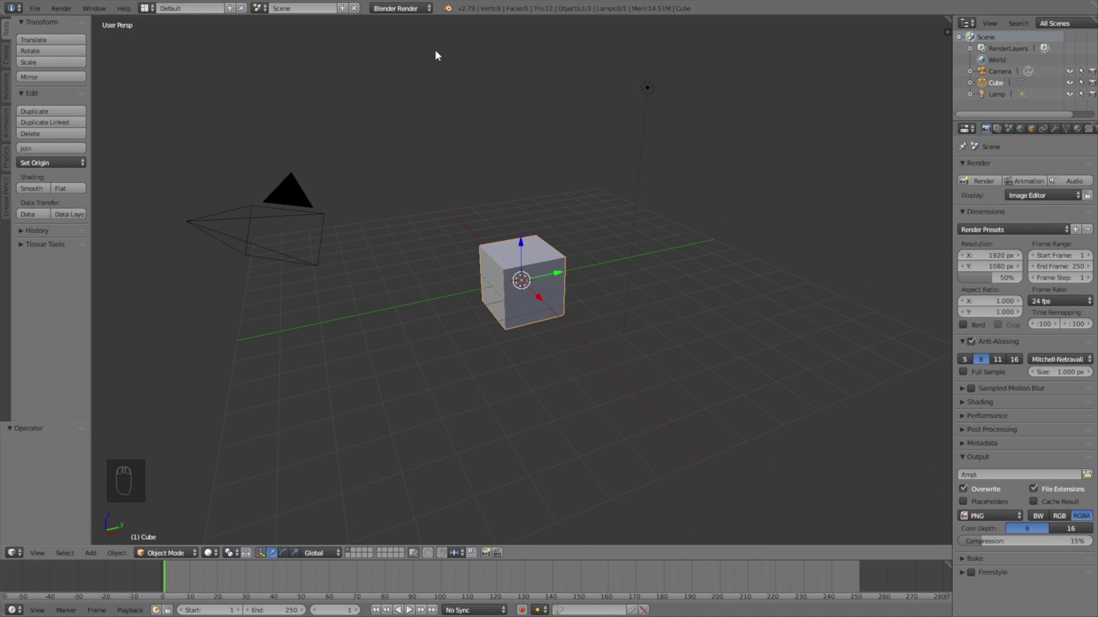
Step: Switch the render engine to Cycles and delete the default cube
left_click(416, 9)
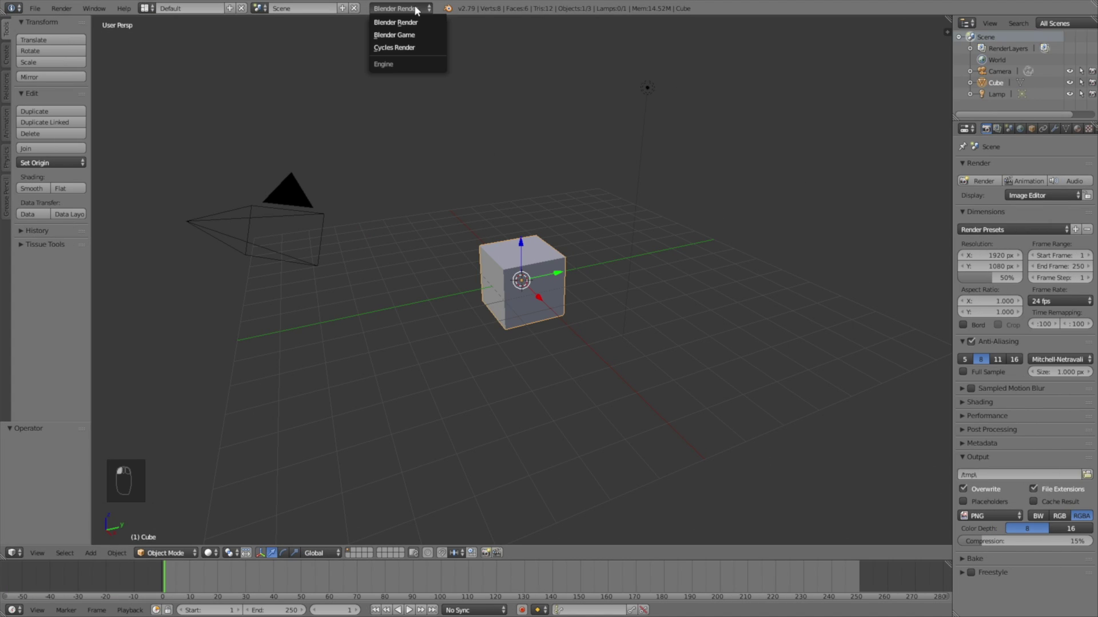
left_click(407, 48)
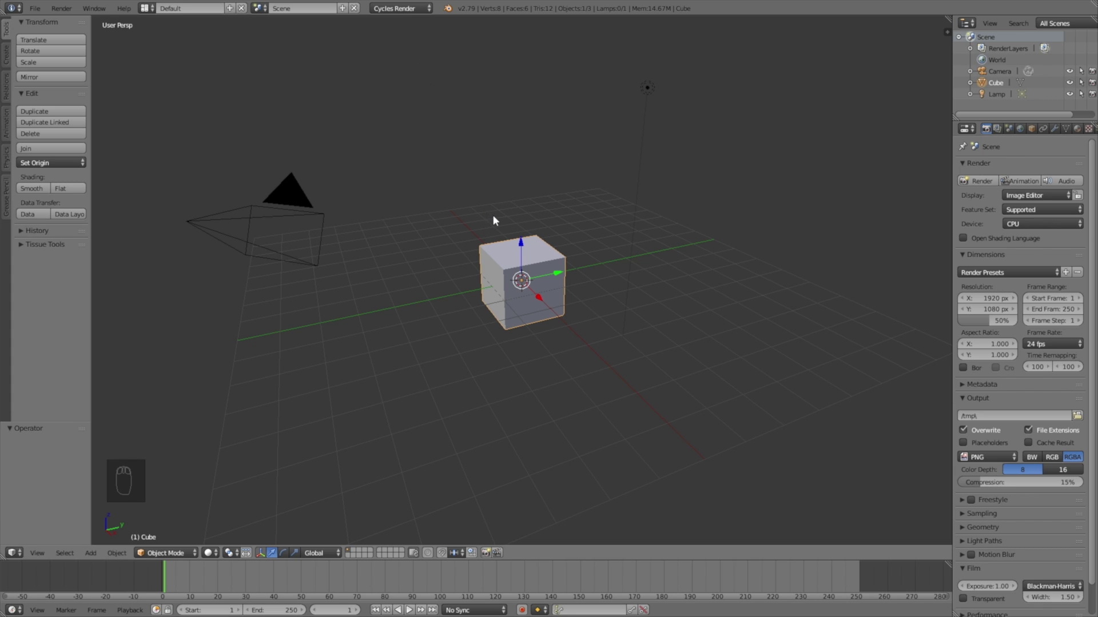
key("x")
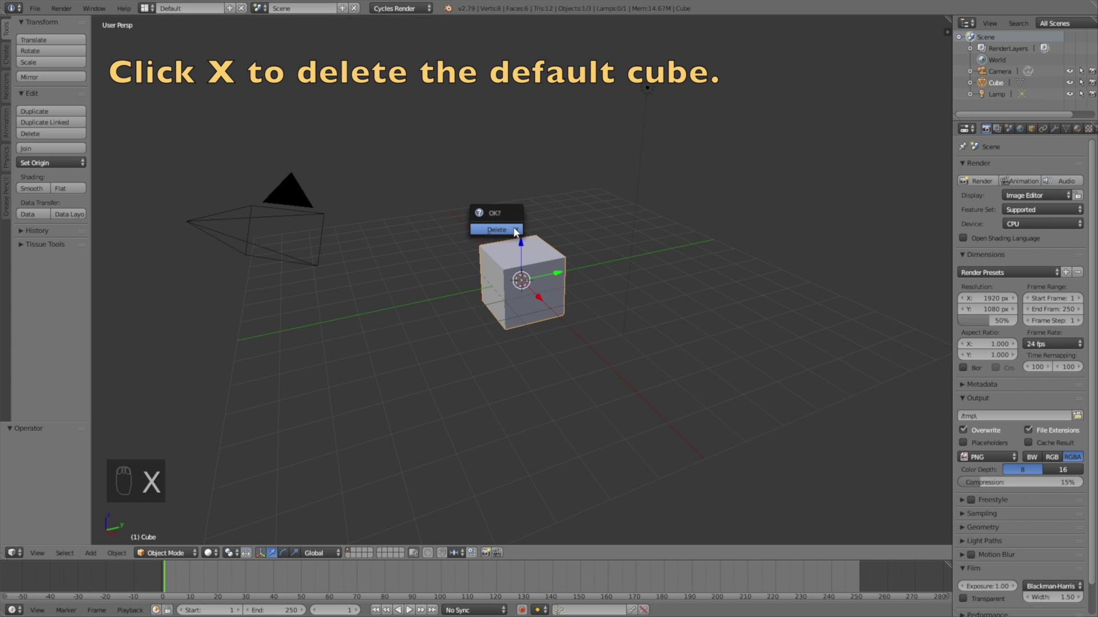
left_click(514, 231)
Step: Add a sphere-shaped empty and scale it up to 3.618
key("shift+a")
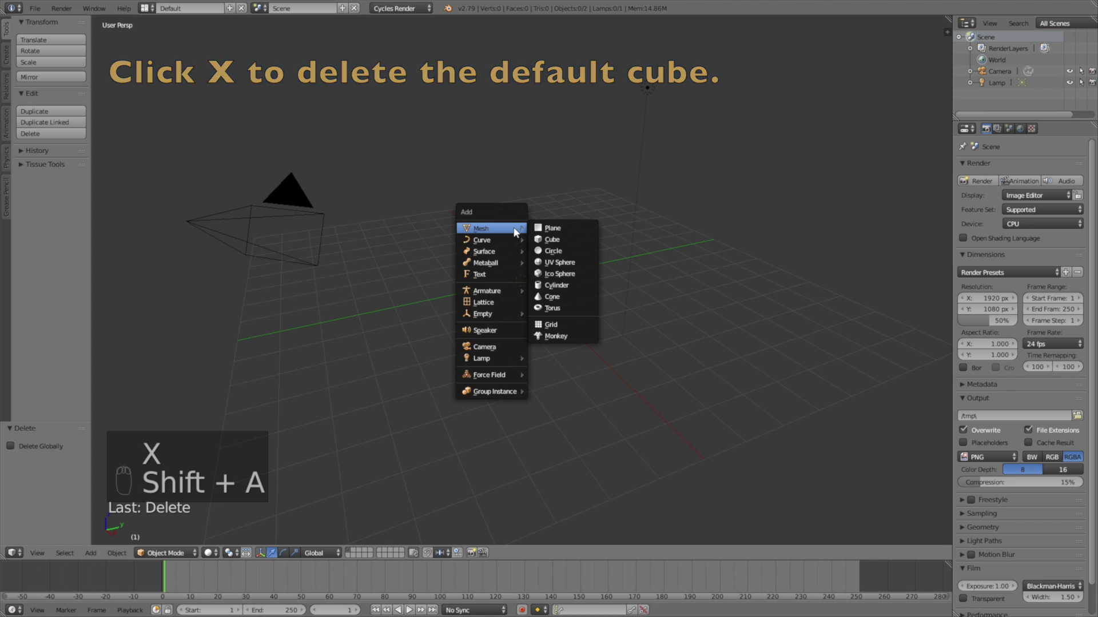
mouse_move(497, 319)
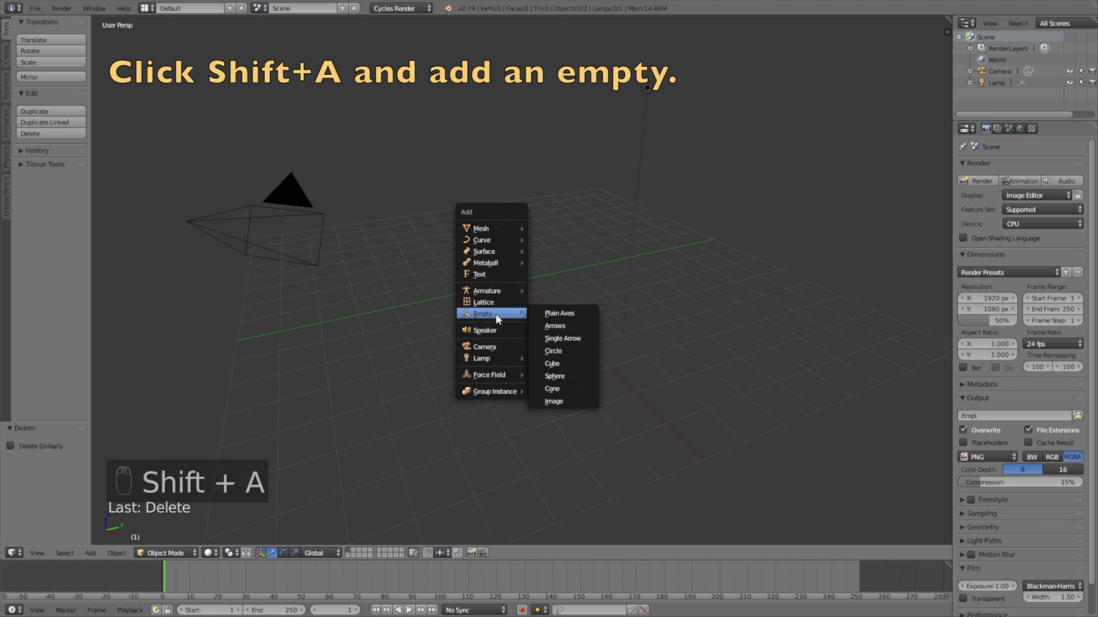
left_click(563, 378)
key("s")
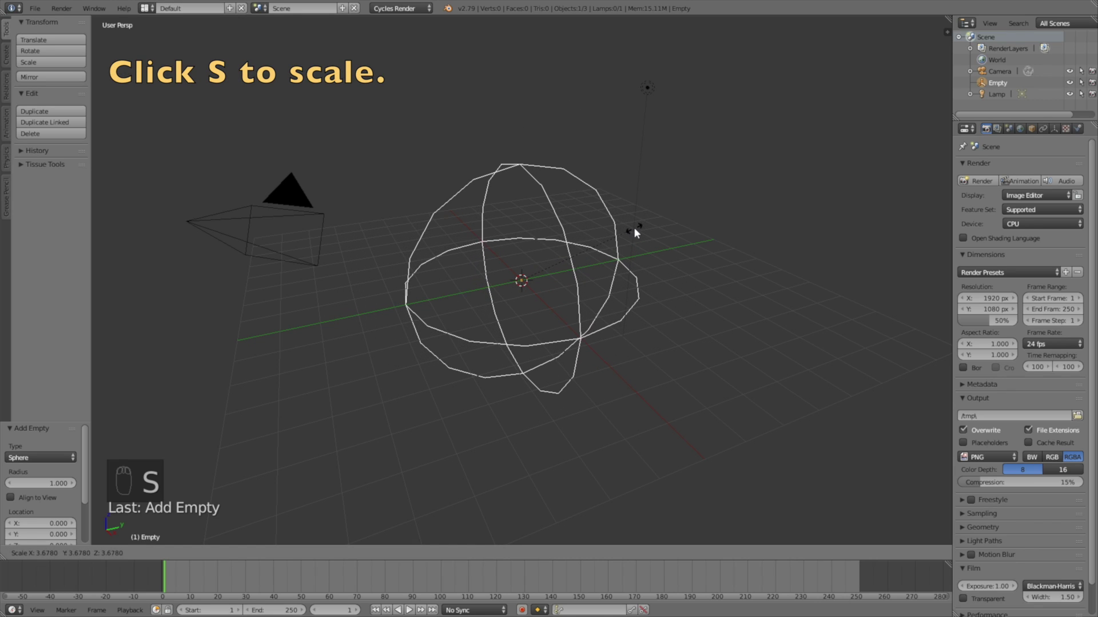
left_click(633, 232)
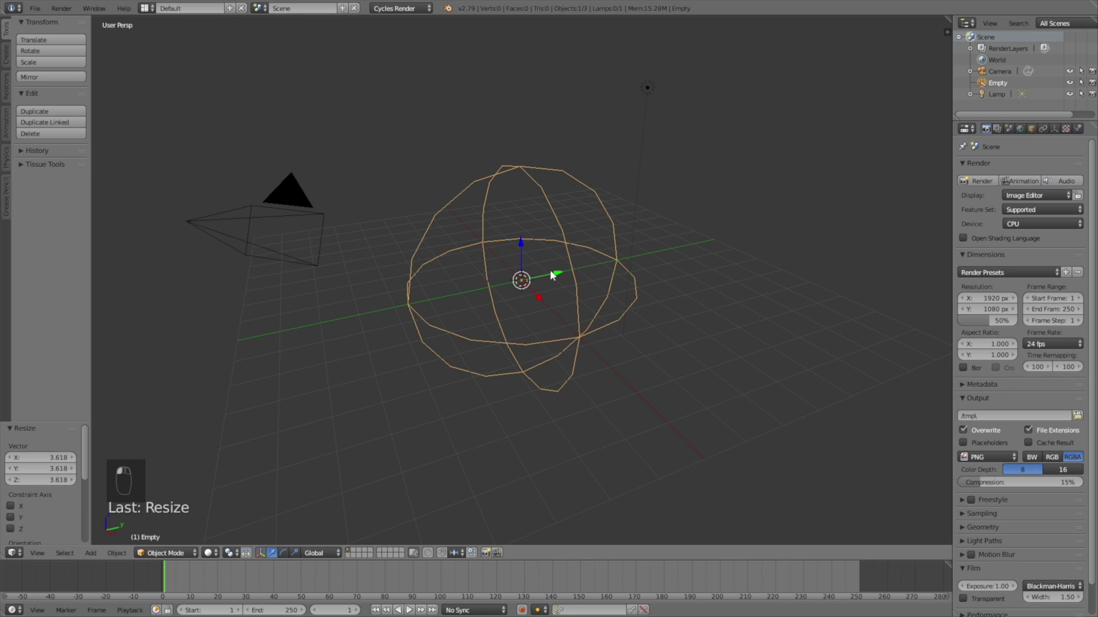
key("shift+a")
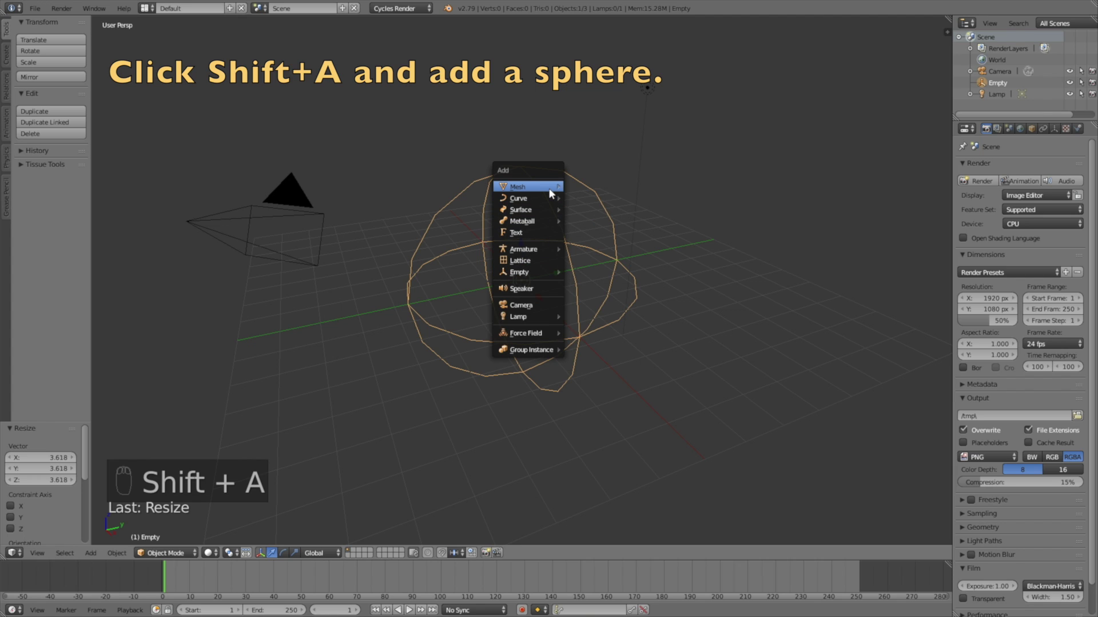
Step: Add a UV sphere and scale it up to 2.937
mouse_move(550, 193)
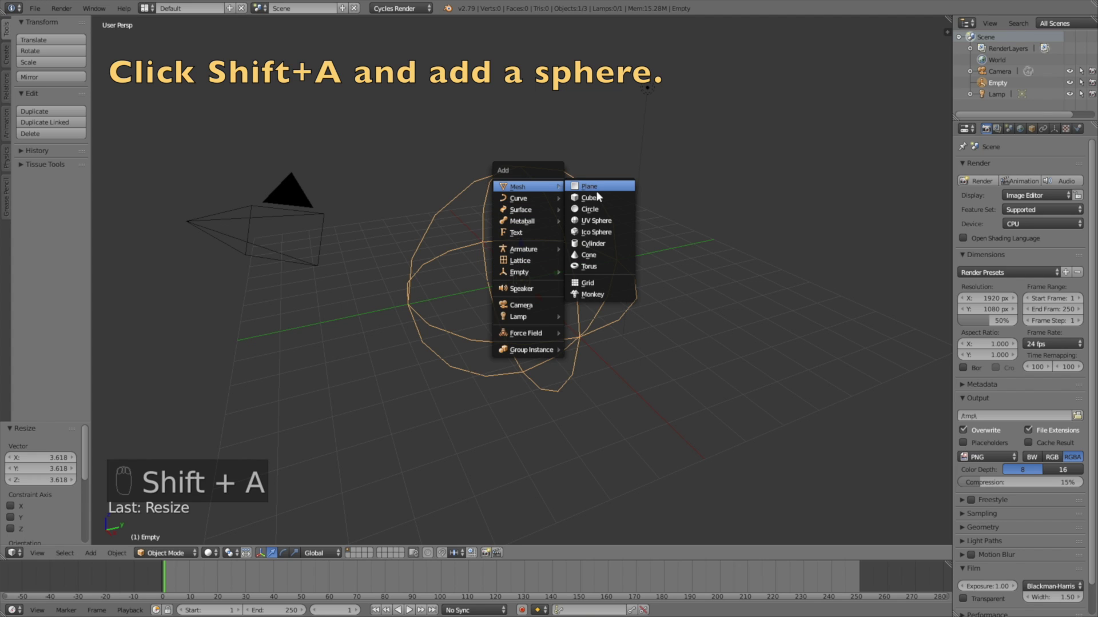
left_click(602, 222)
key("s")
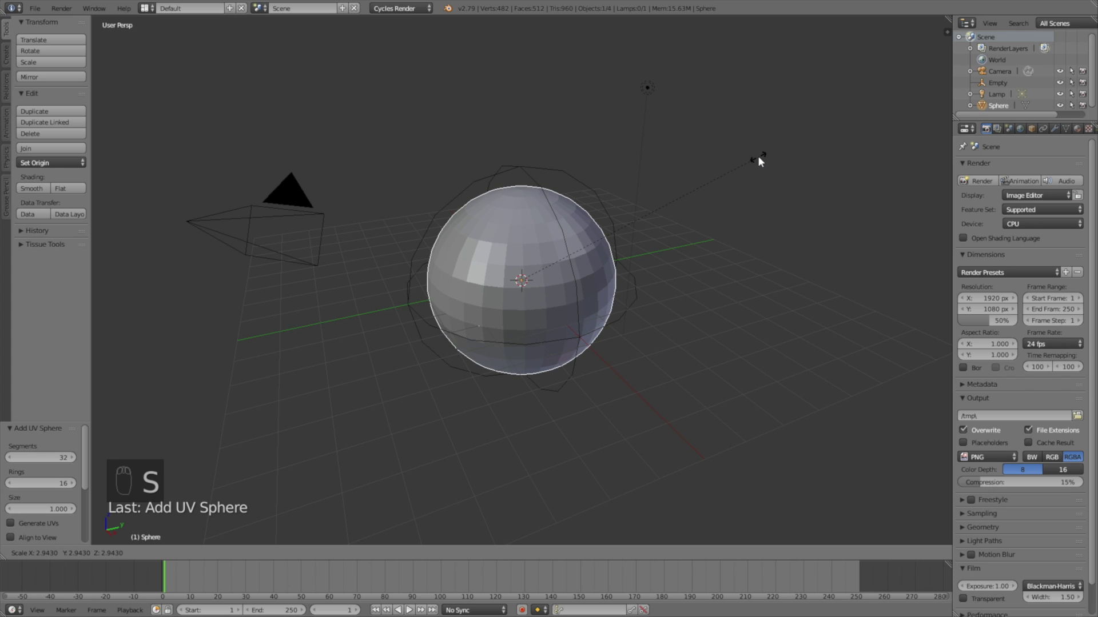
left_click(759, 158)
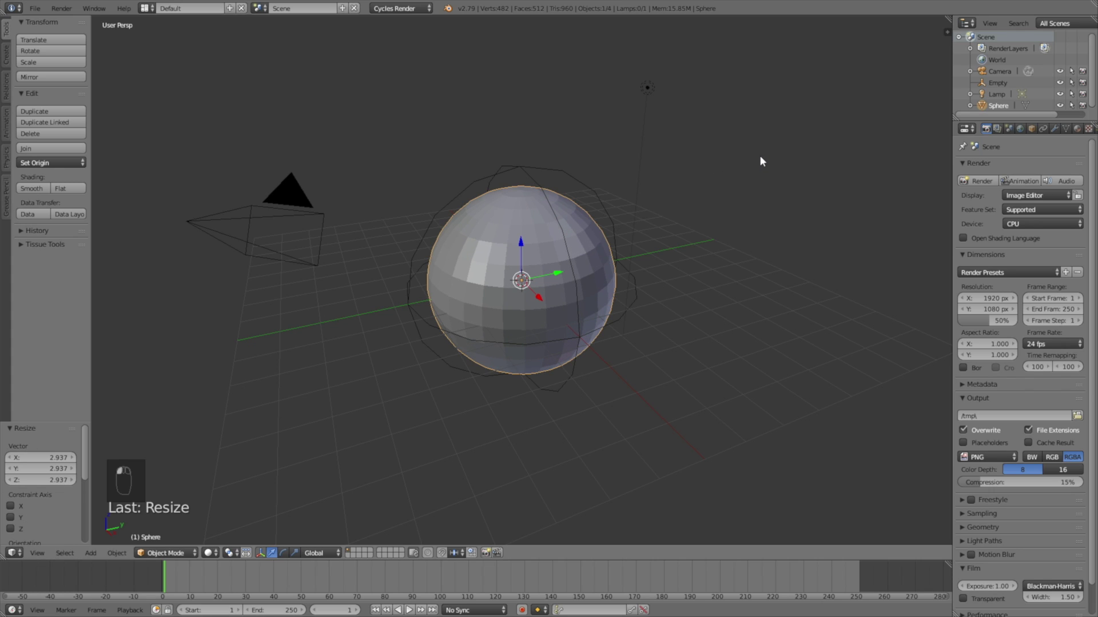
Step: Give the sphere a Subdivision Surface modifier (View 3, Render 4) and smooth shading
left_click(1058, 128)
left_click(1010, 166)
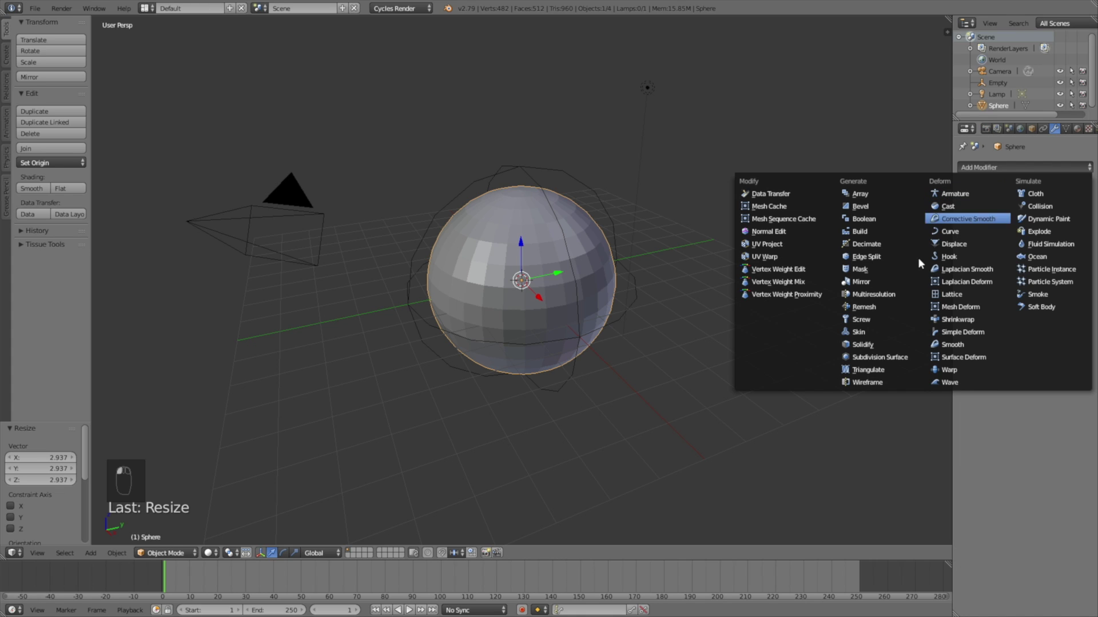
left_click(881, 357)
left_click(1015, 241)
left_click(1015, 241)
left_click(1017, 255)
left_click(1017, 255)
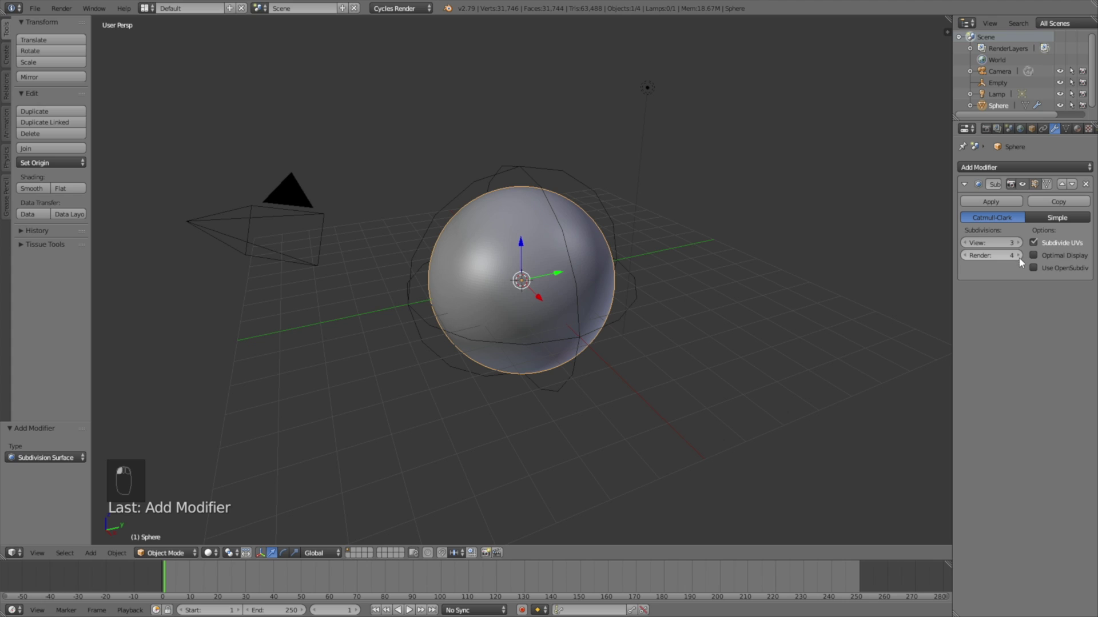
left_click(32, 188)
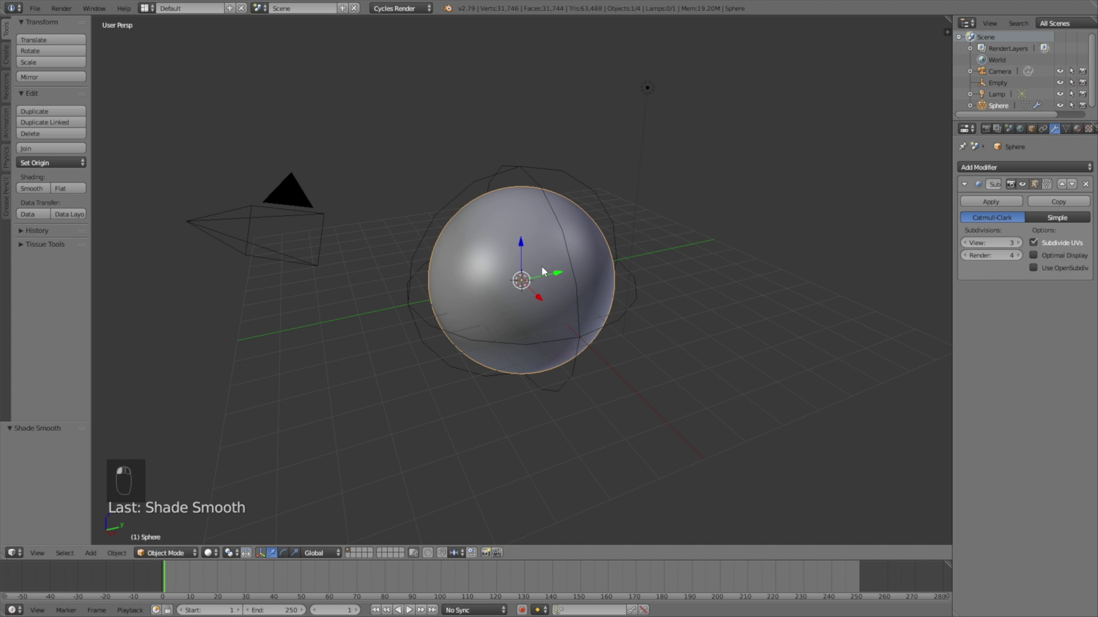
Step: Duplicate the sphere with its empty, move the copy to Y −9.836 and shrink it to 0.361
right_click(536, 164, "shift")
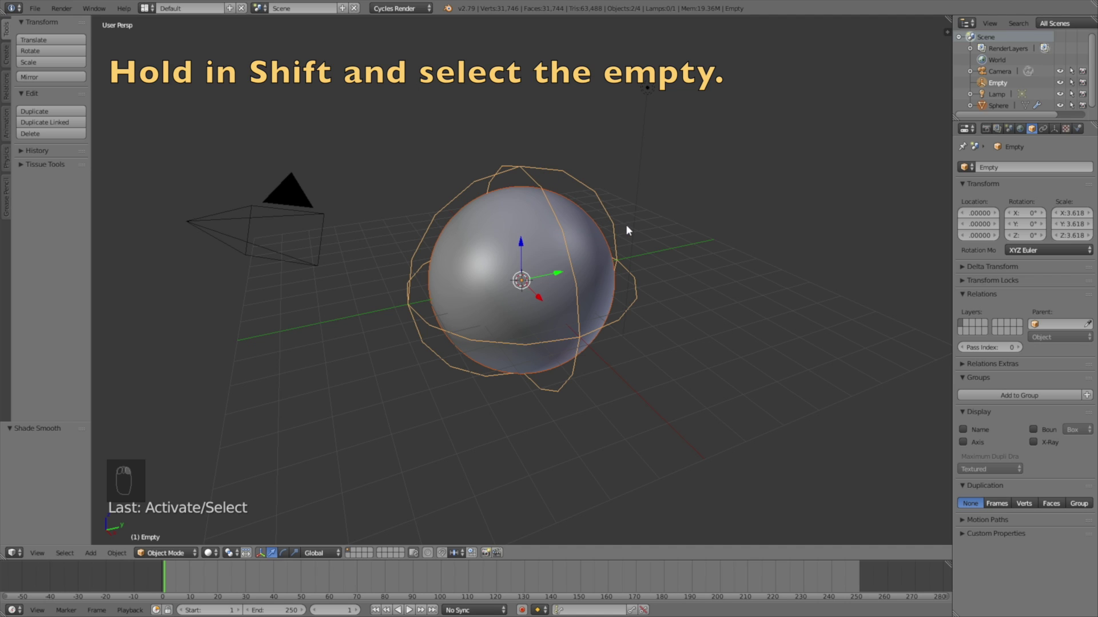
key("shift+d")
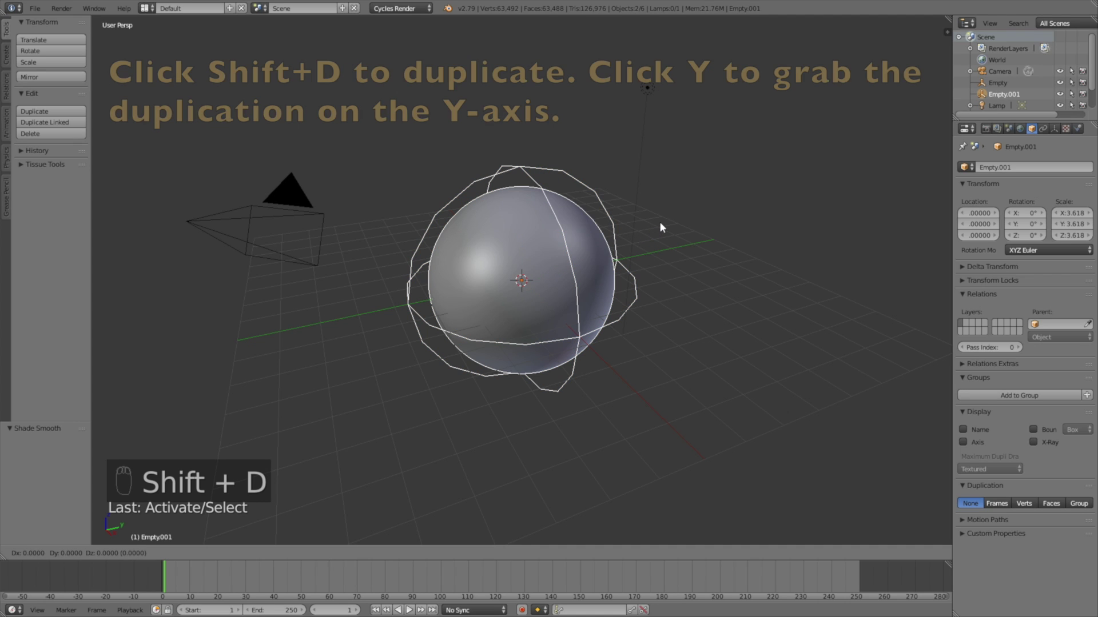
key("y")
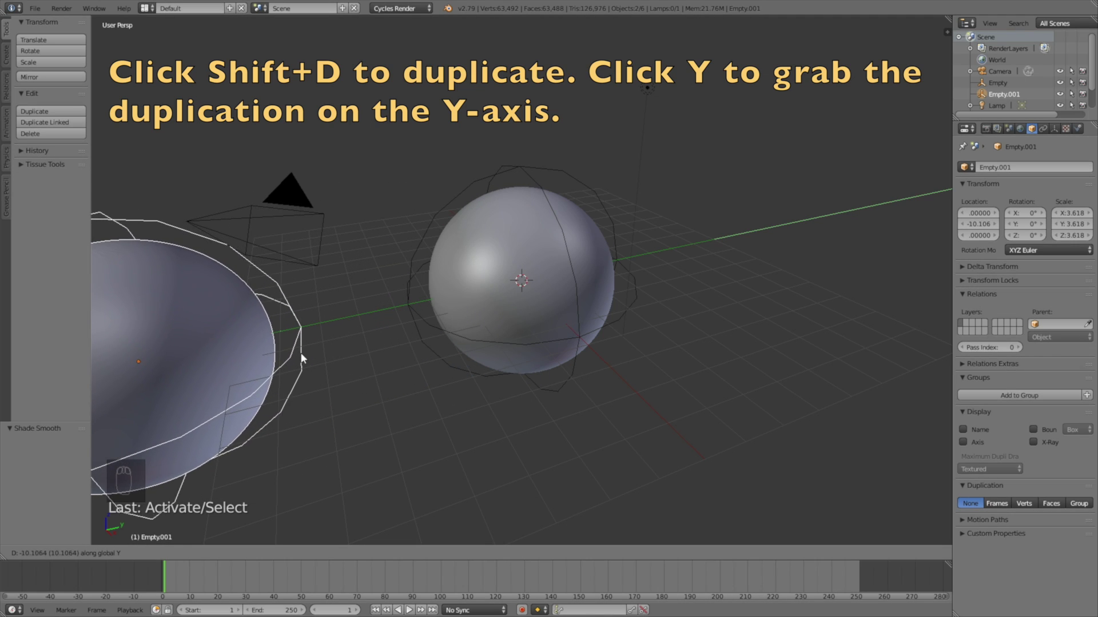
left_click(303, 351)
key("s")
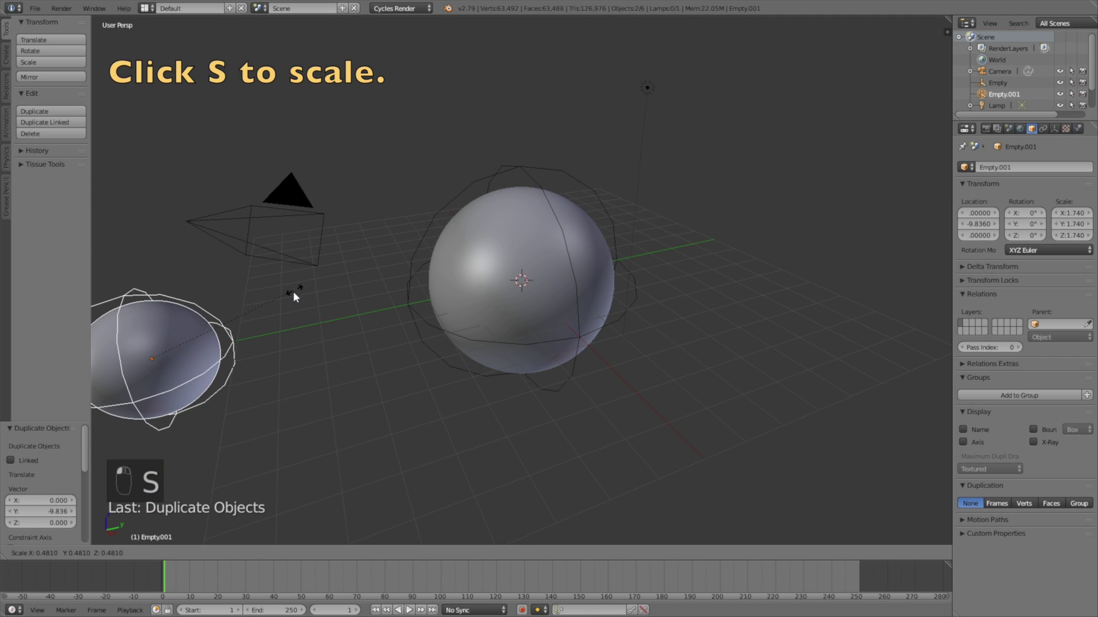
left_click(266, 329)
scroll(267, 330, "down", 5)
middle_click_drag(277, 324, 337, 301)
scroll(372, 283, "up", 2)
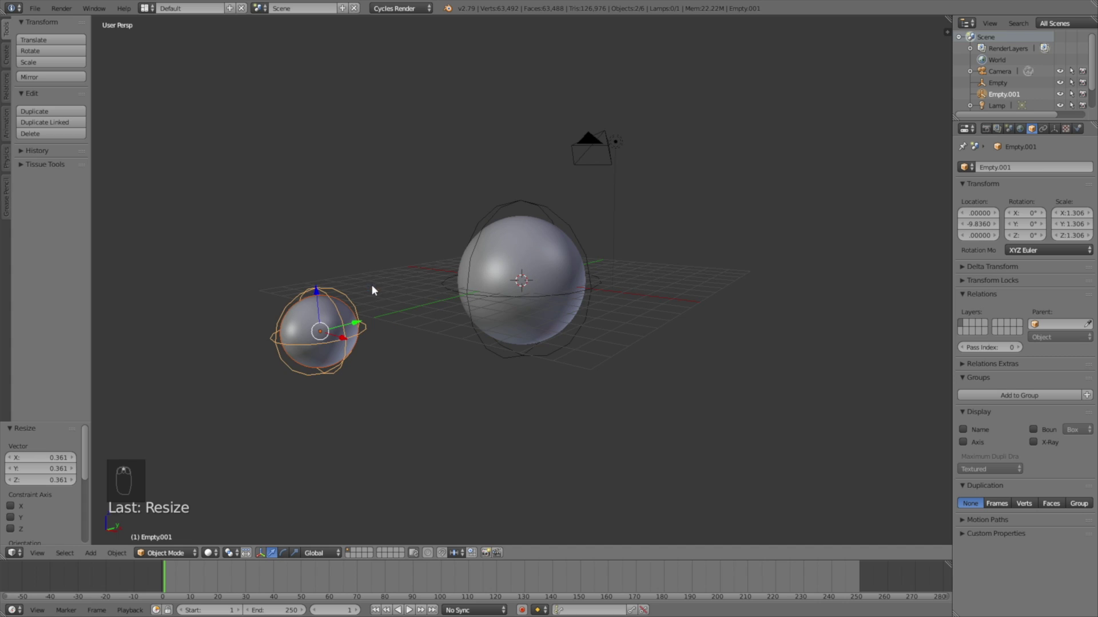
right_click(346, 317)
Step: Duplicate the small sphere, shift it 3.403 along X, and scale it down to 0.431
key("shift+d")
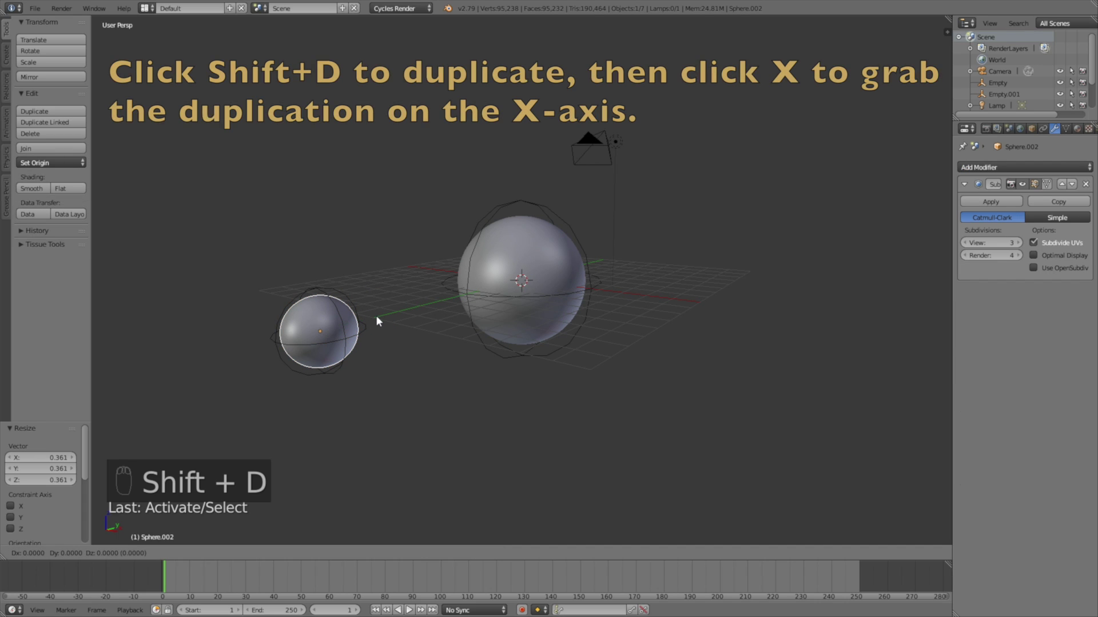
key("x")
left_click(451, 328)
key("s")
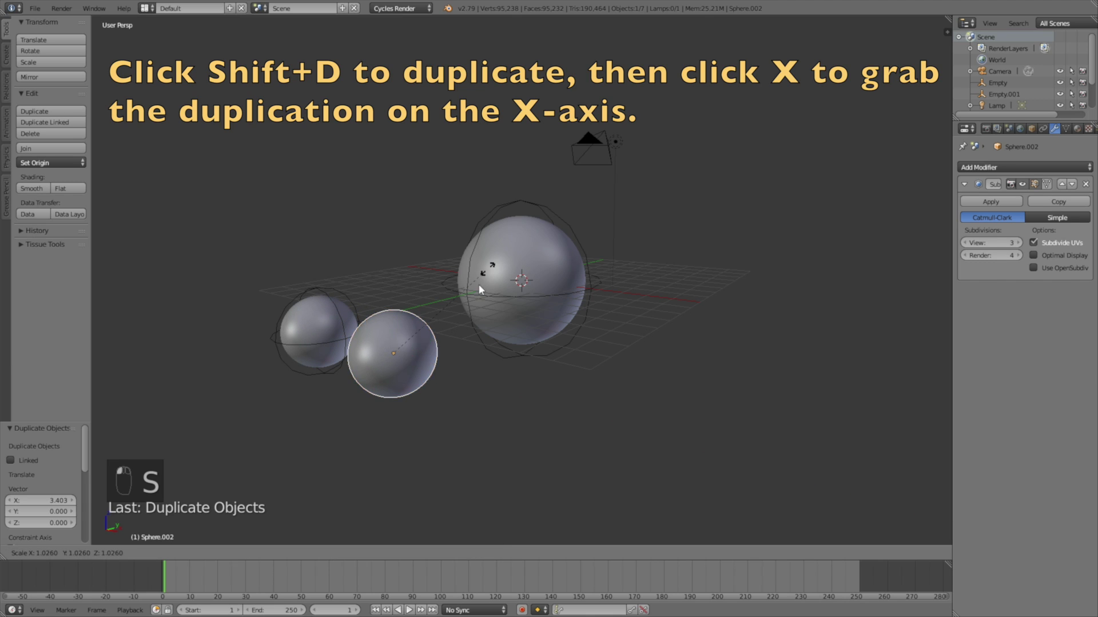
left_click(454, 327)
mouse_move(455, 332)
middle_mouse_down()
mouse_move(478, 380)
mouse_move(470, 340)
middle_mouse_up()
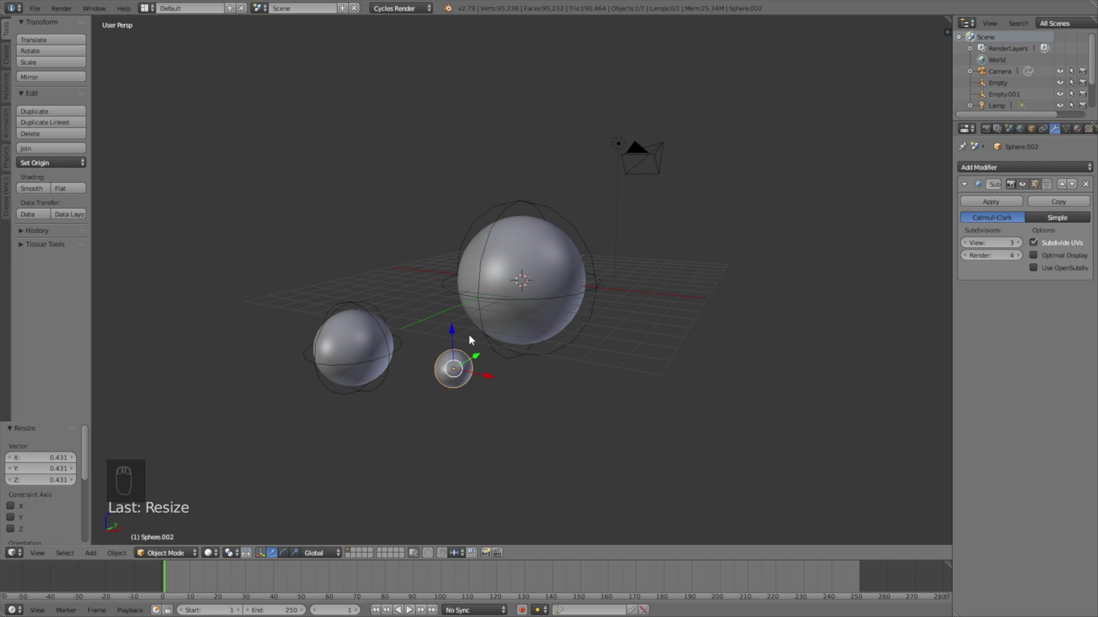
scroll(420, 352, "up", 2)
scroll(340, 321, "up", 3)
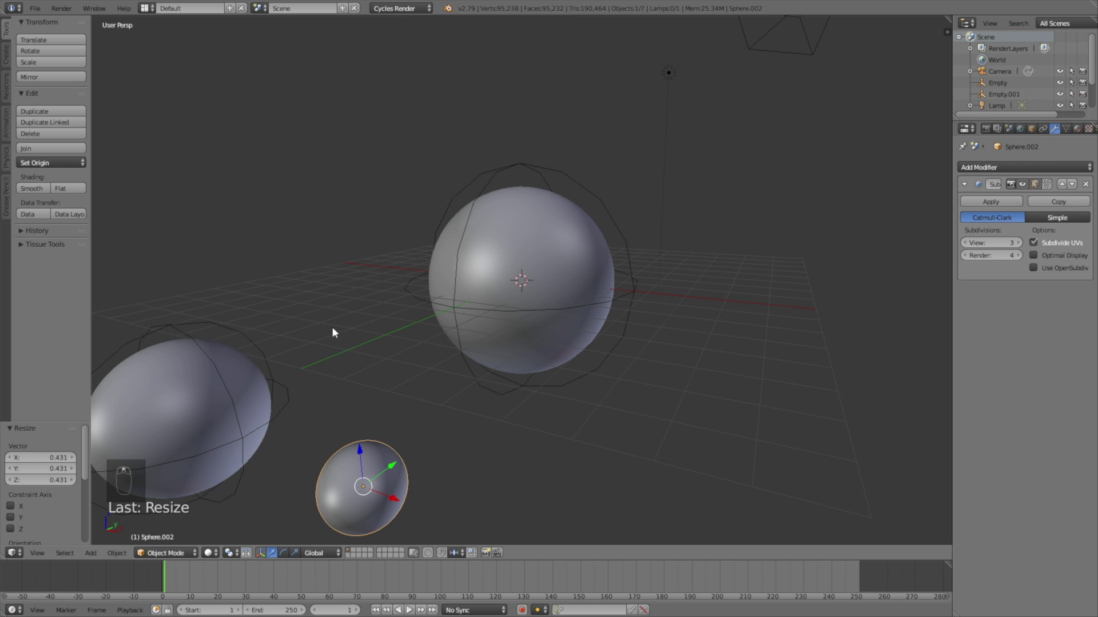
Step: Parent the moon to Empty.001 with Object (Keep Transform)
right_click(234, 330, "shift")
key("ctrl+p")
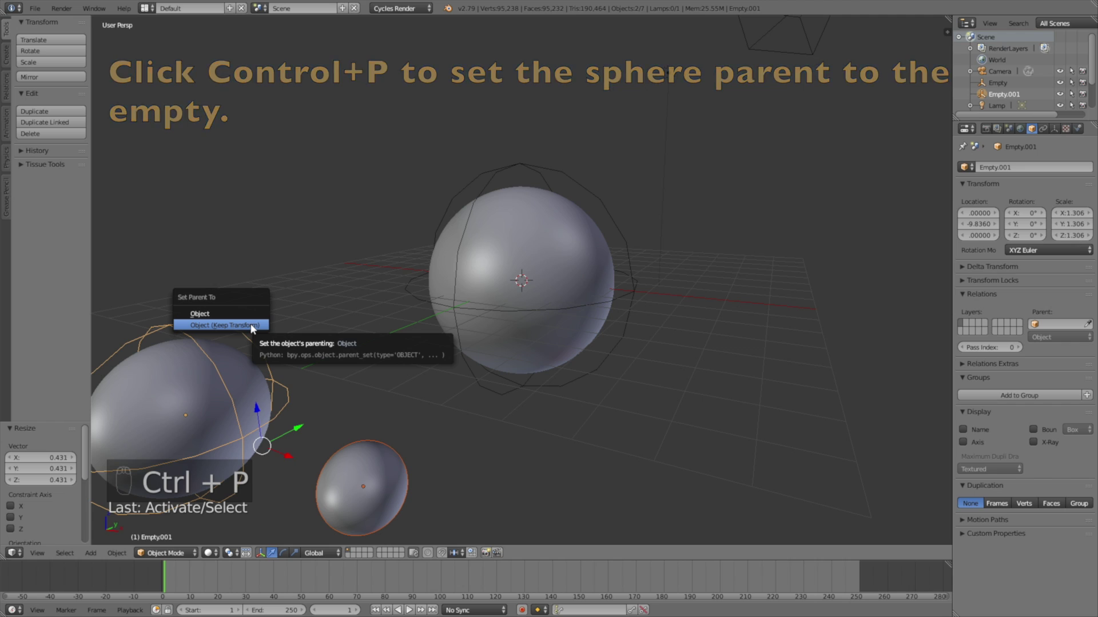
left_click(251, 325)
right_click(236, 334)
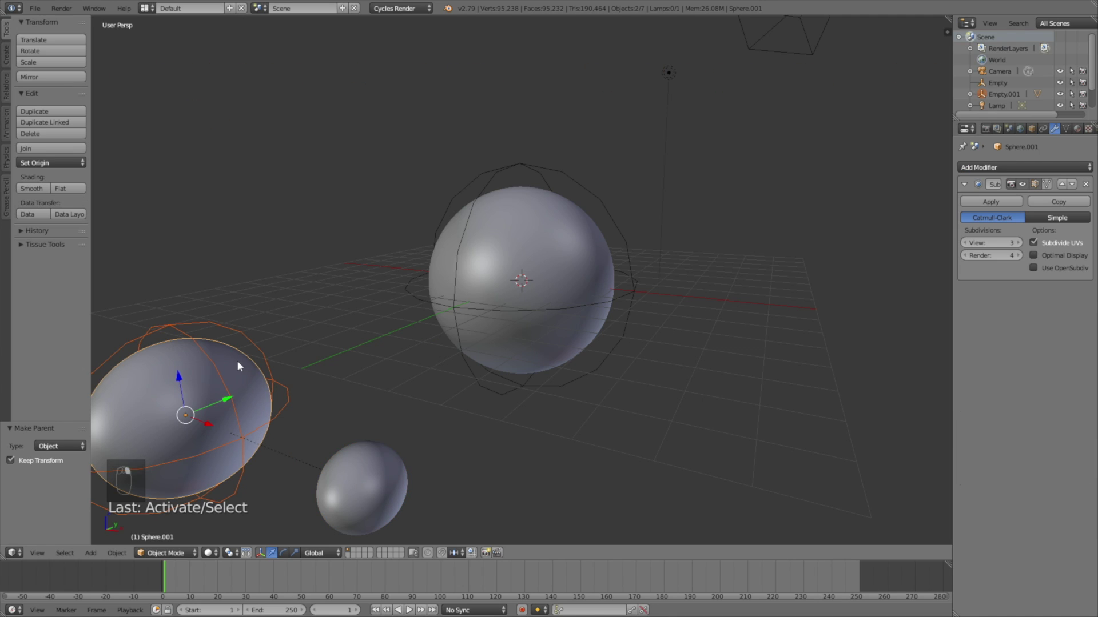
key("ctrl+p")
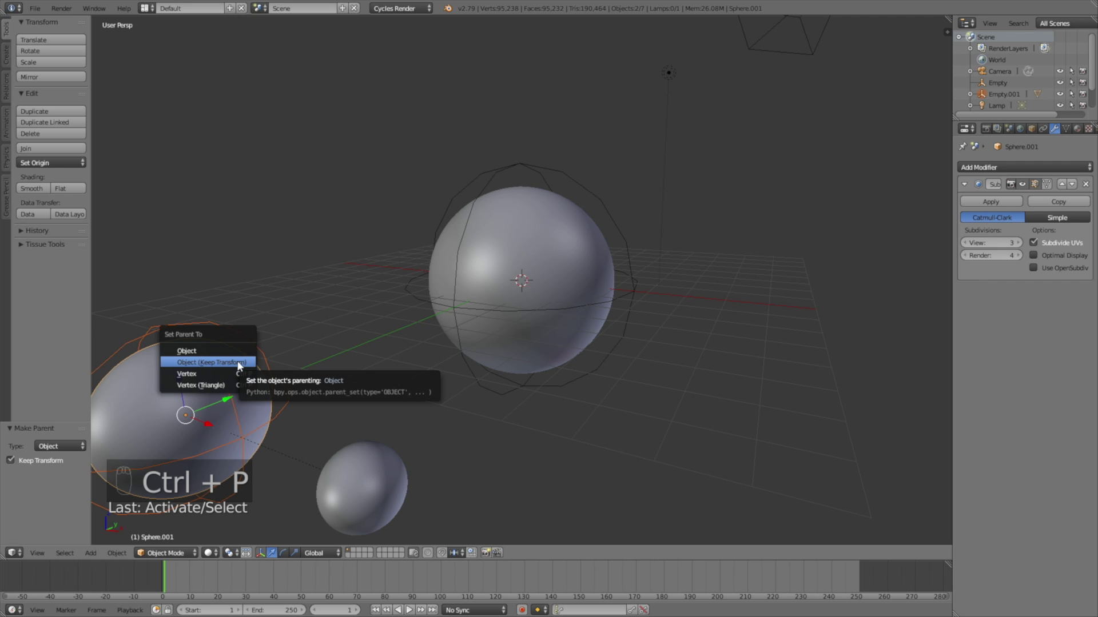
left_click(239, 364)
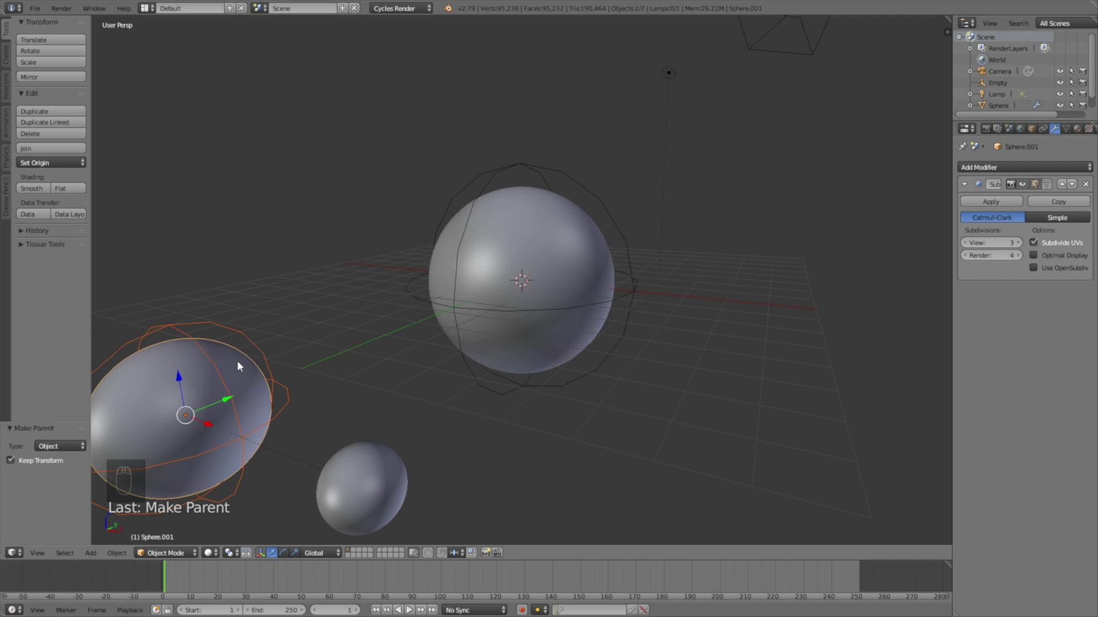
Step: Parent the planet sphere to the large sphere's empty, keeping its transform
right_click(239, 366)
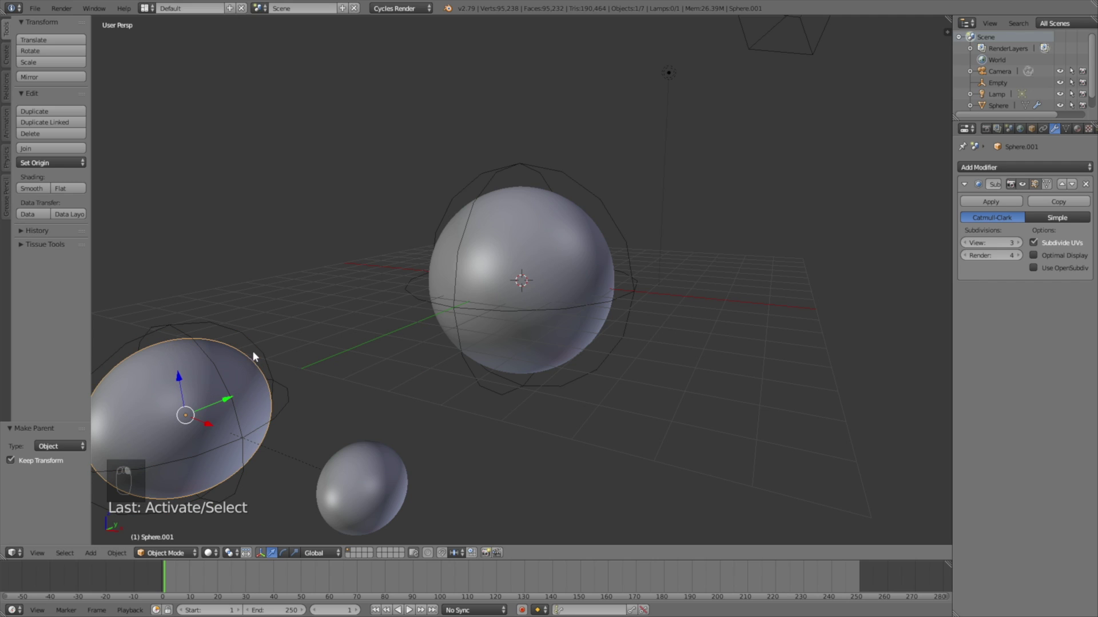
right_click(408, 282, "shift")
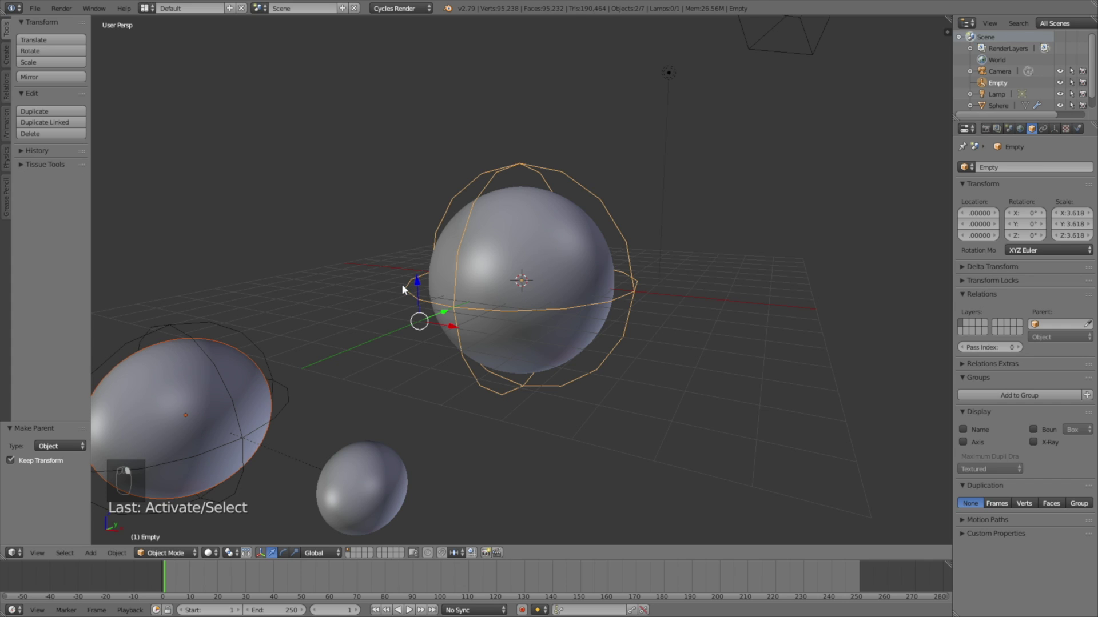
key("ctrl+p")
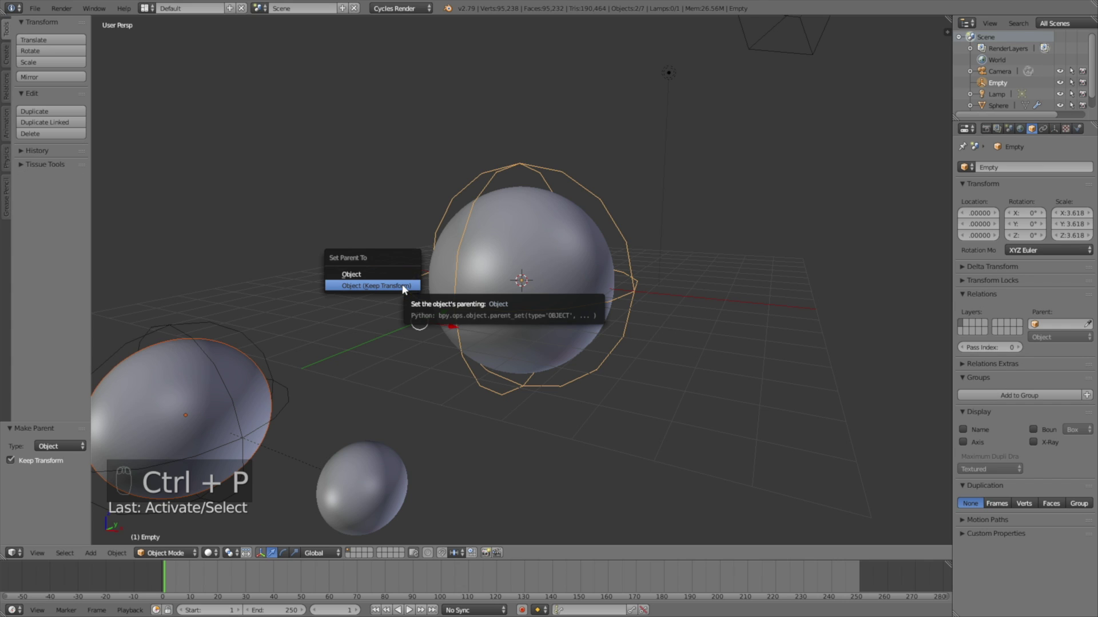
left_click(403, 286)
Step: Parent the large sphere's empty to the large sphere, keeping transforms
right_click(509, 160)
right_click(529, 216)
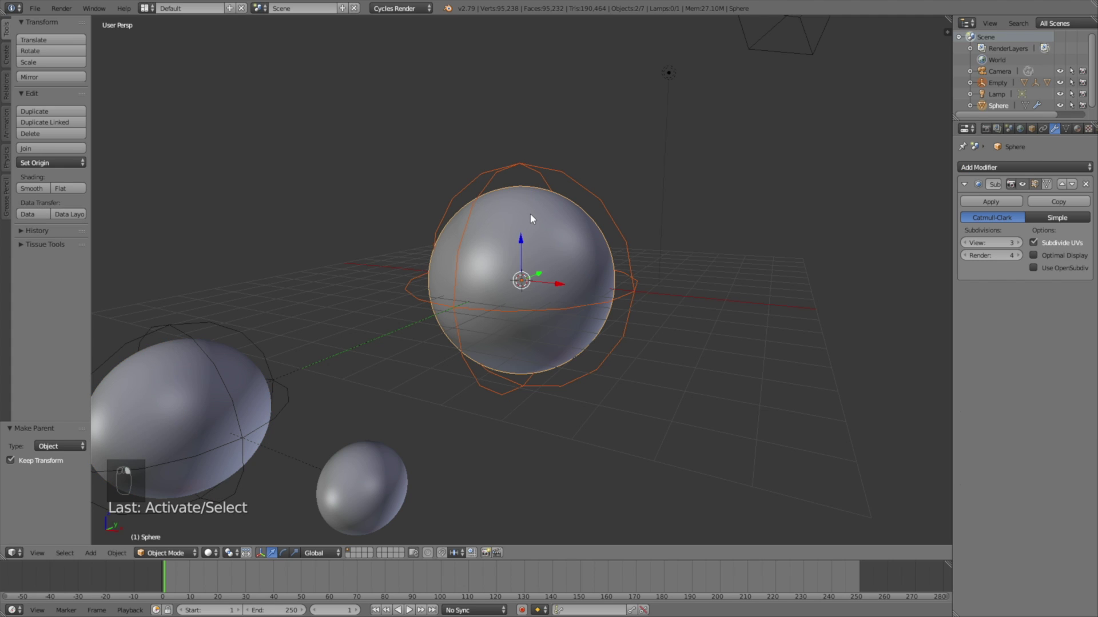
key("ctrl+p")
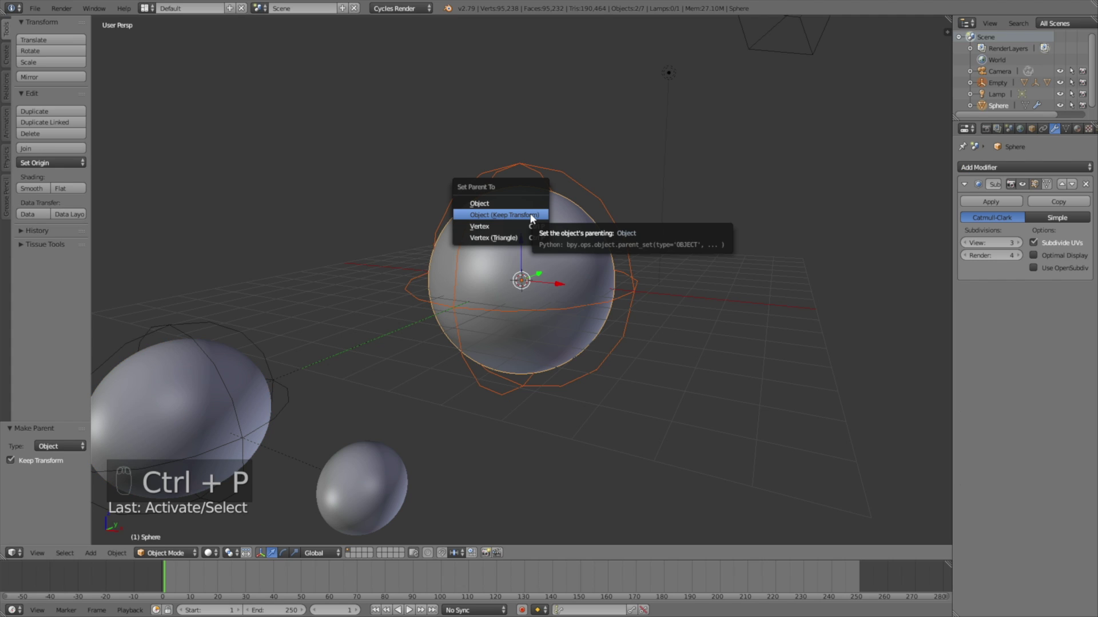
left_click(531, 216)
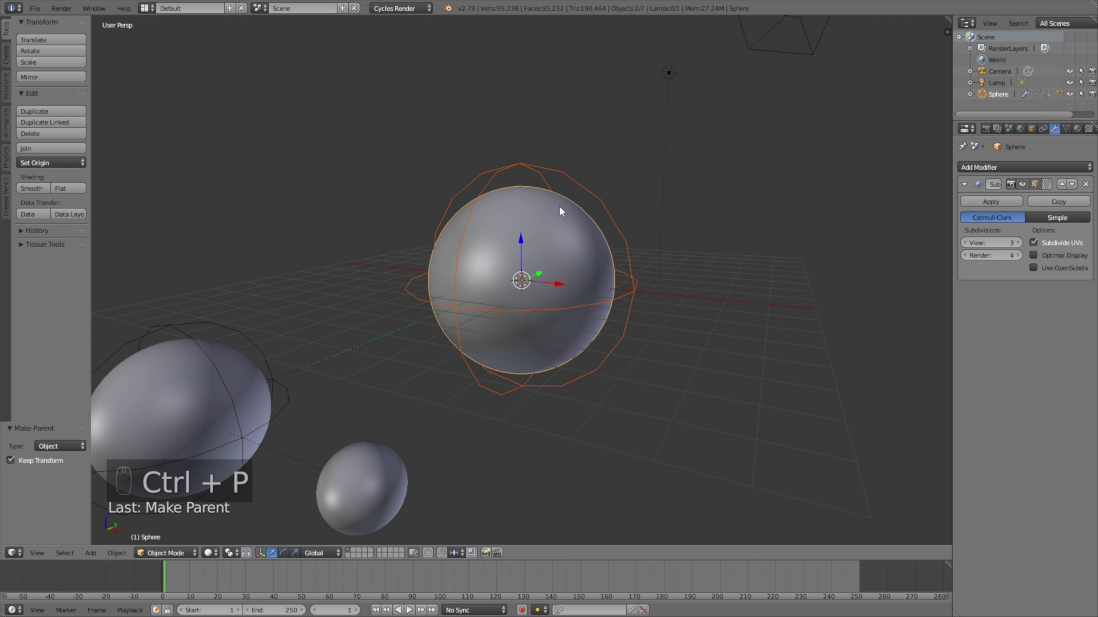
middle_click_drag(593, 204, 553, 239)
right_click(553, 234)
key("g")
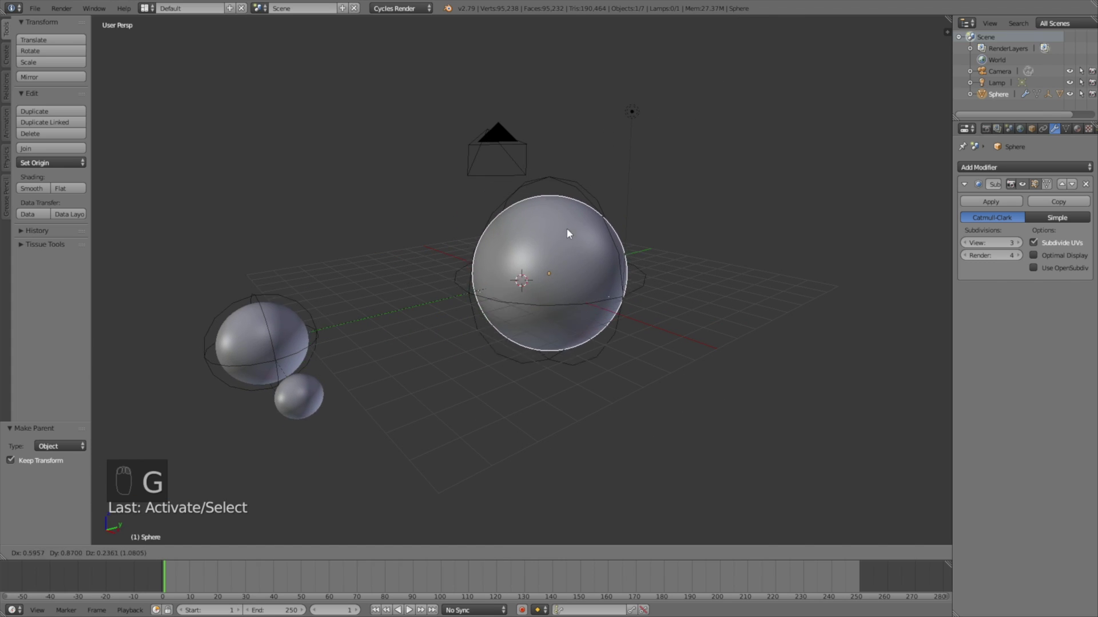
right_click(572, 196)
right_click(576, 197)
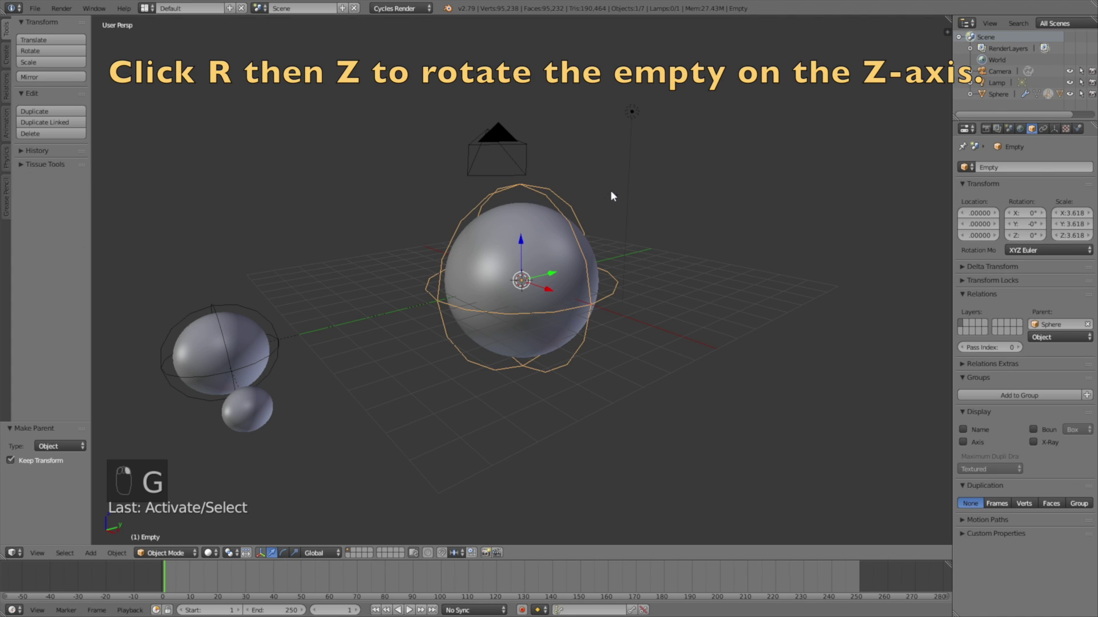
key("r")
key("z")
right_click(326, 280)
right_click(267, 310)
key("r")
key("z")
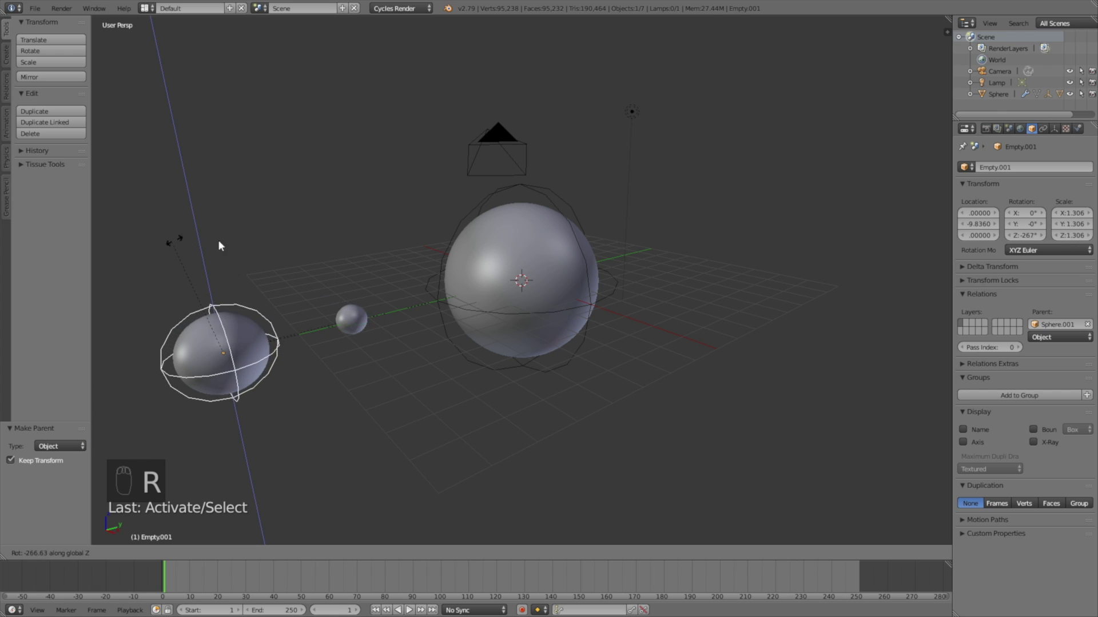
right_click(269, 415)
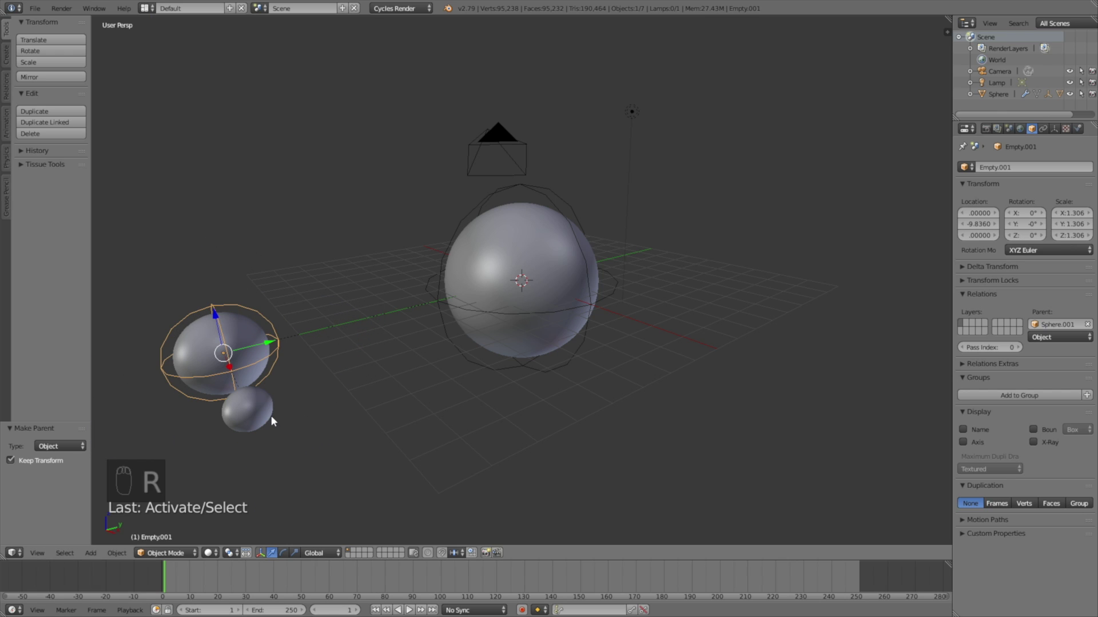
left_click(36, 9)
Step: Save the scene via Save As under the name 'orbit tut.blend' in the orbit moon folder
left_click(74, 96)
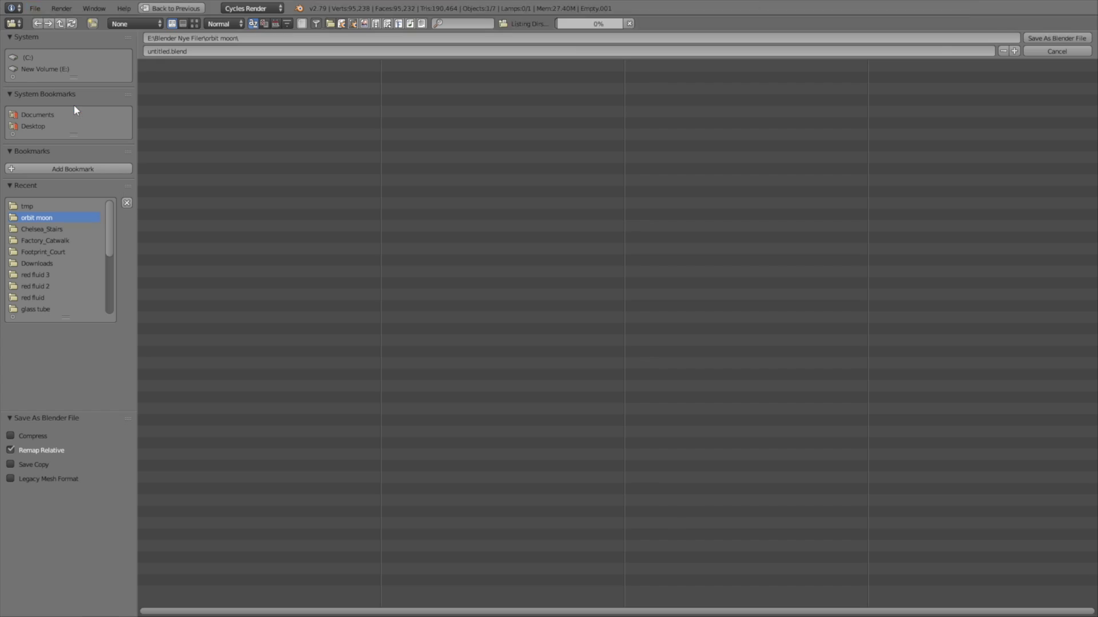
left_click(175, 50)
type("orbit tut")
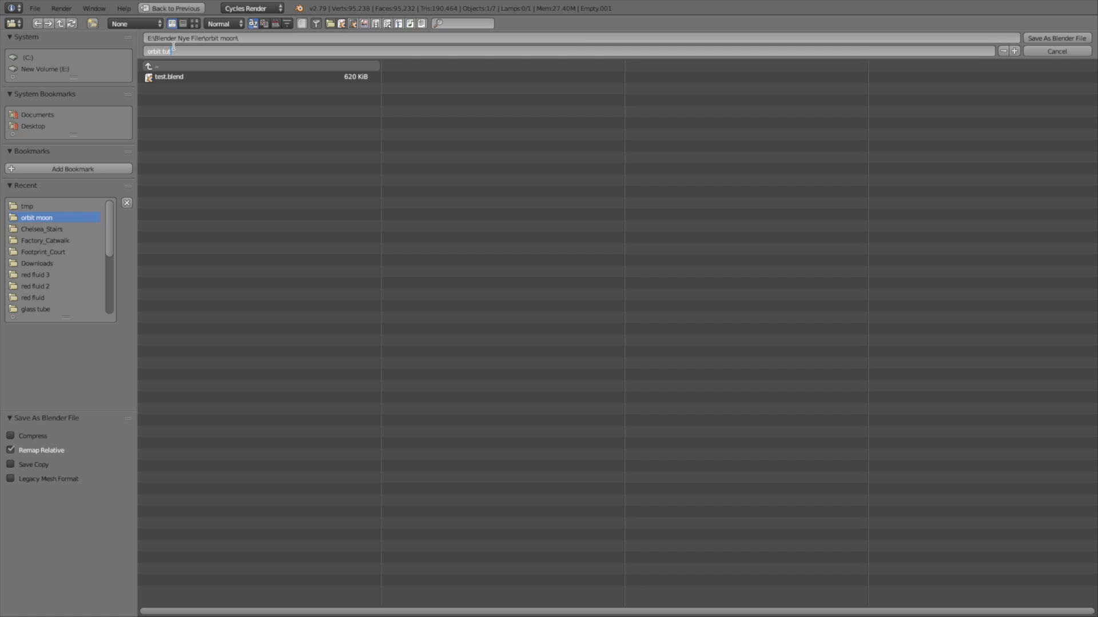
key("Return")
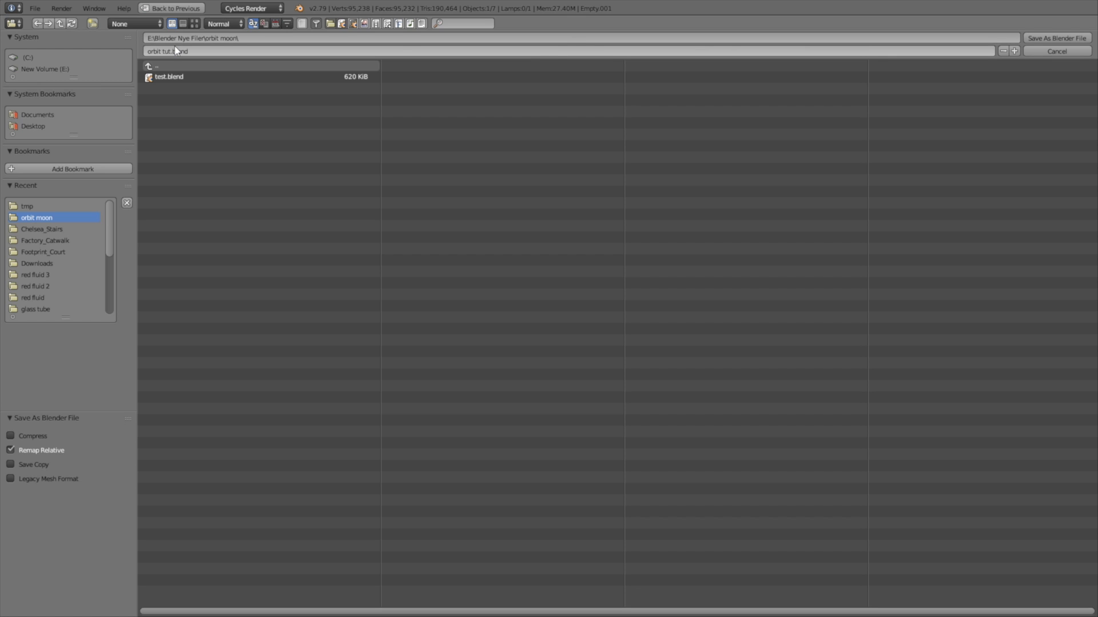
key("Return")
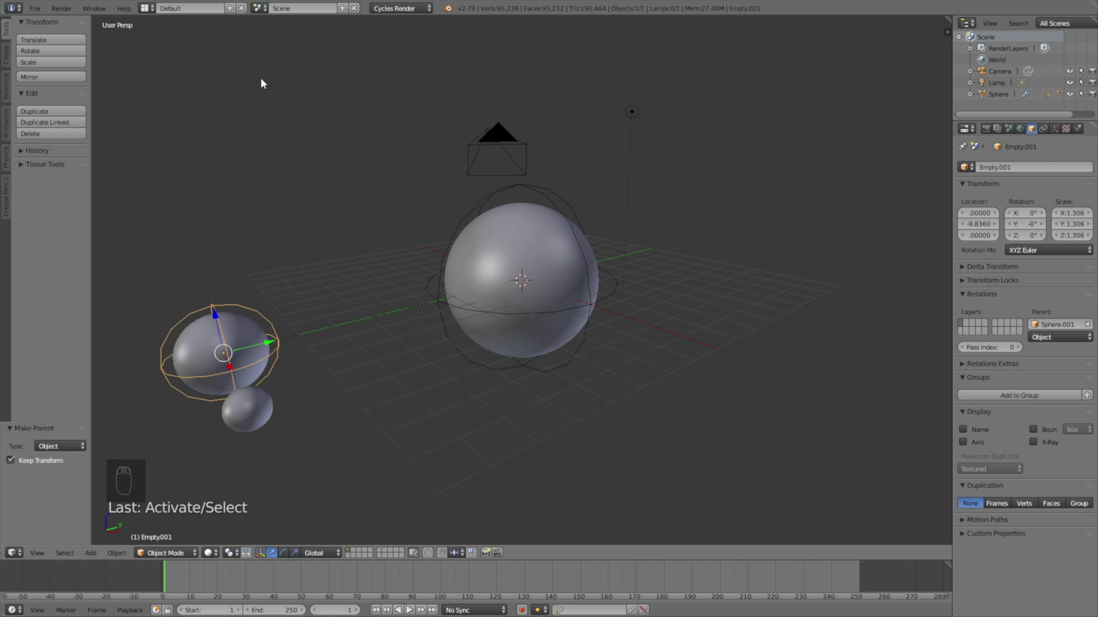
Step: Keyframe the large sphere's empty at frame 1 and at frame 250 rotated −360° around Z
right_click(531, 187)
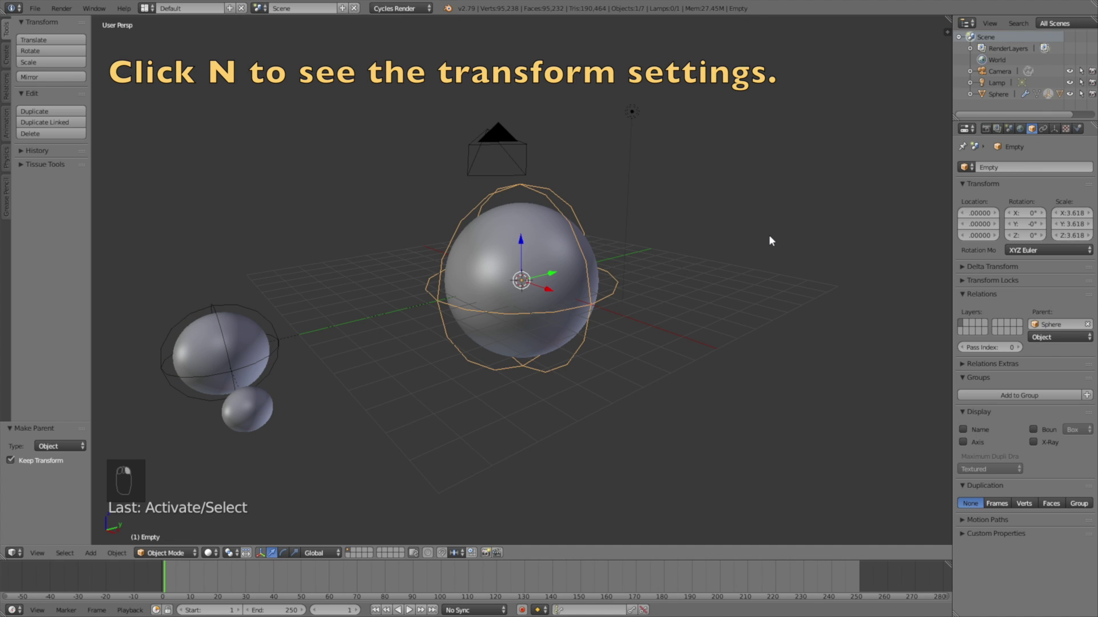
key("n")
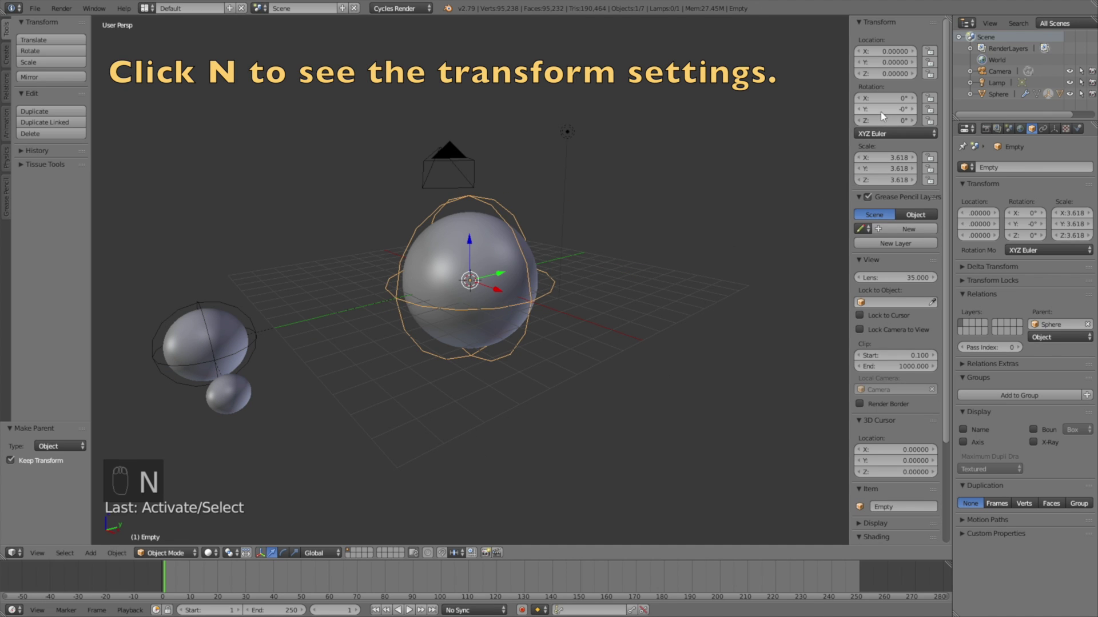
key("i")
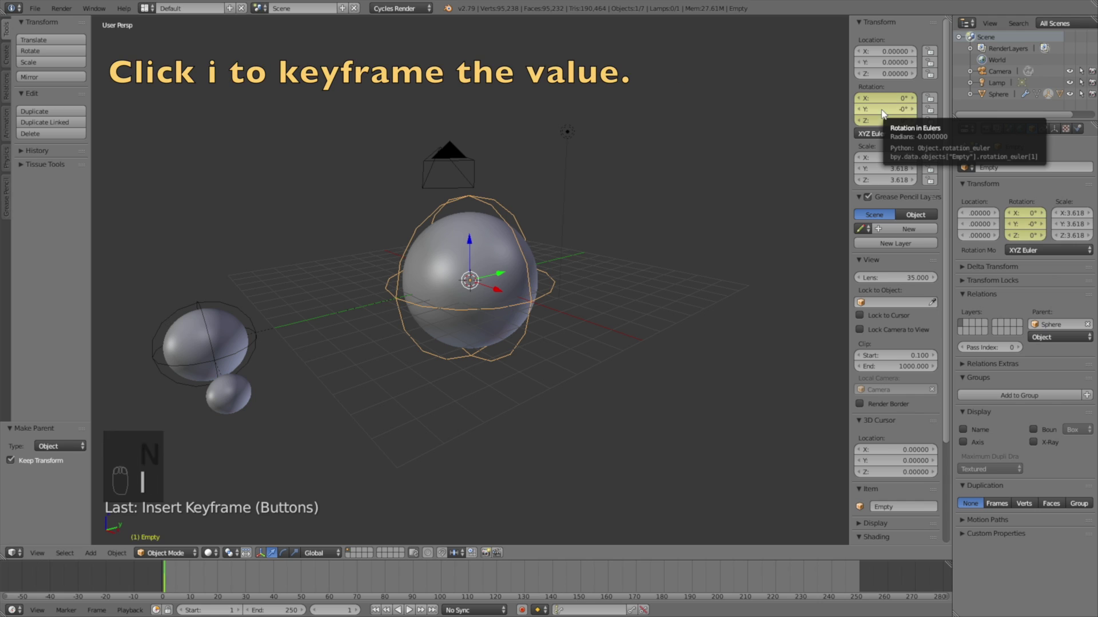
left_click(336, 610)
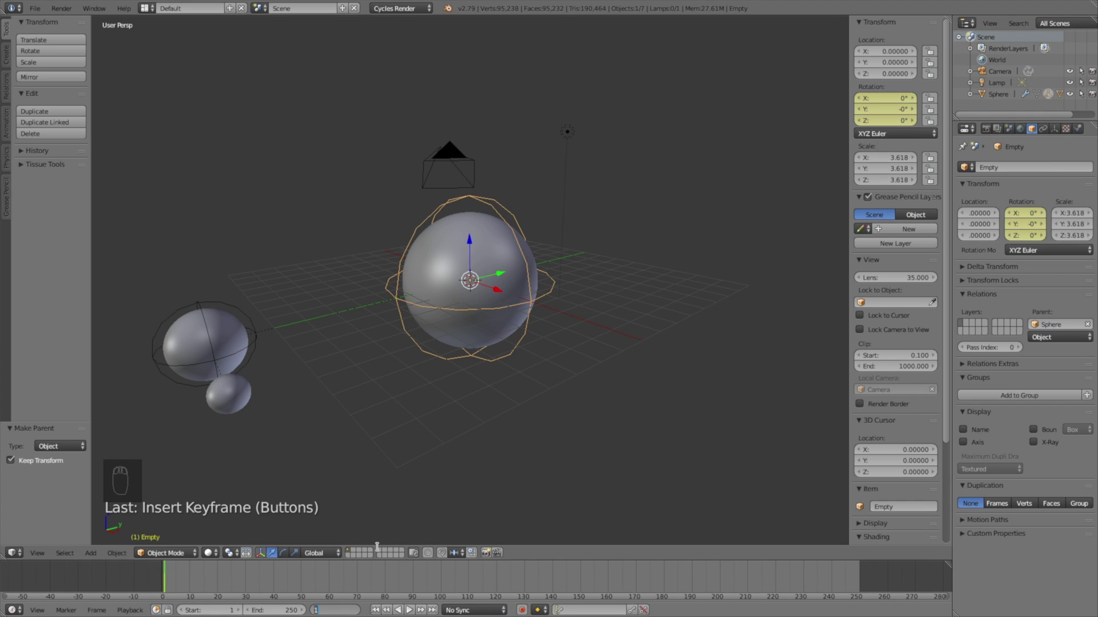
type("250")
key("Return")
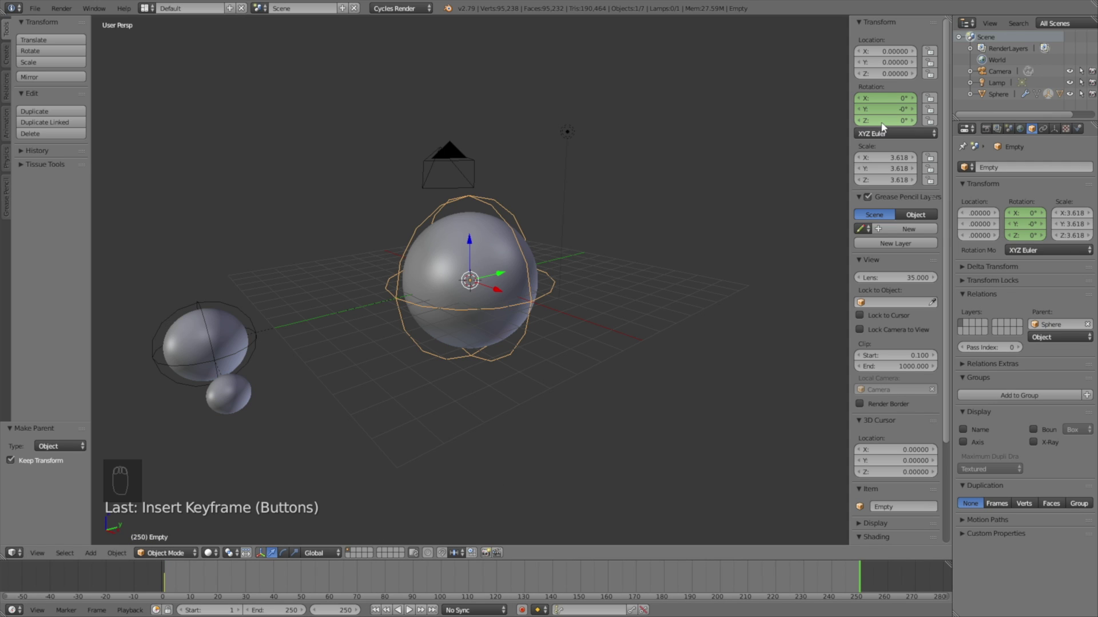
key("r")
key("z")
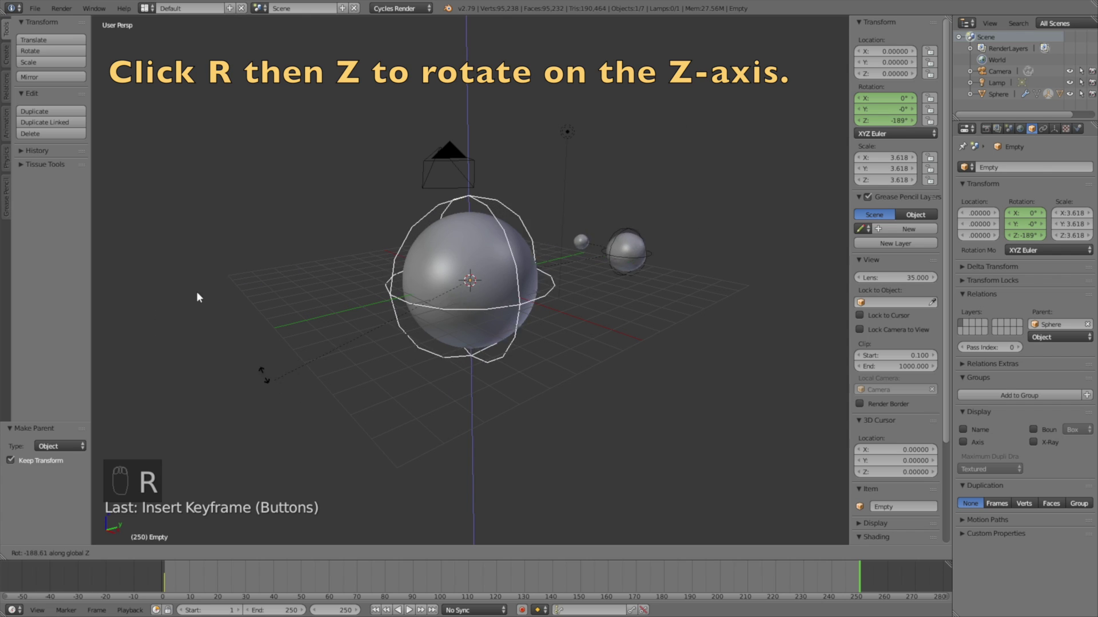
left_click(582, 200)
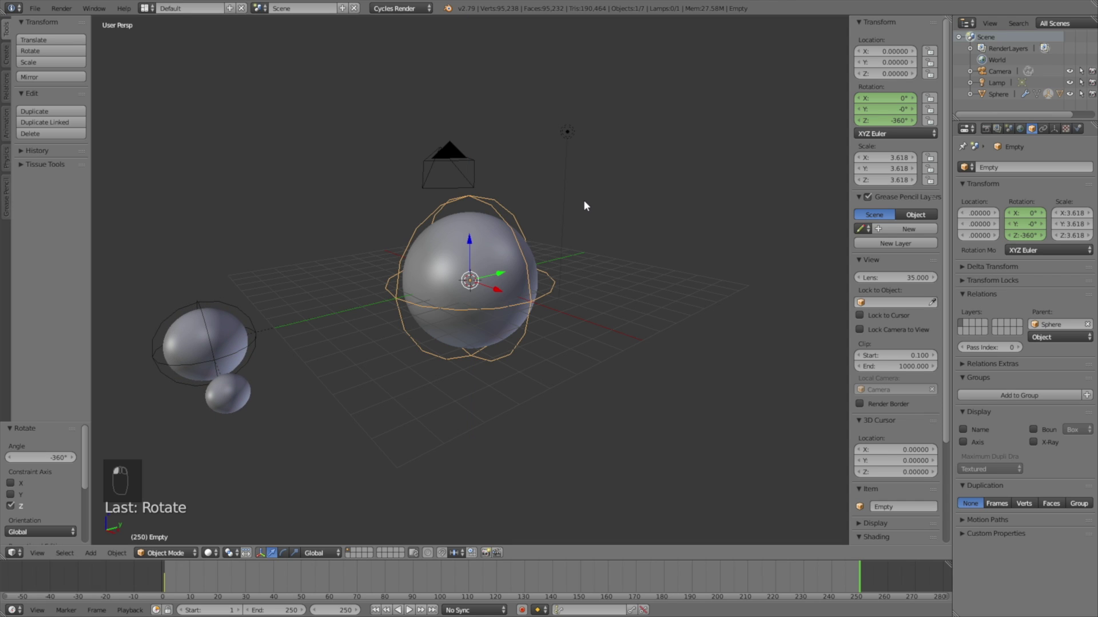
key("i")
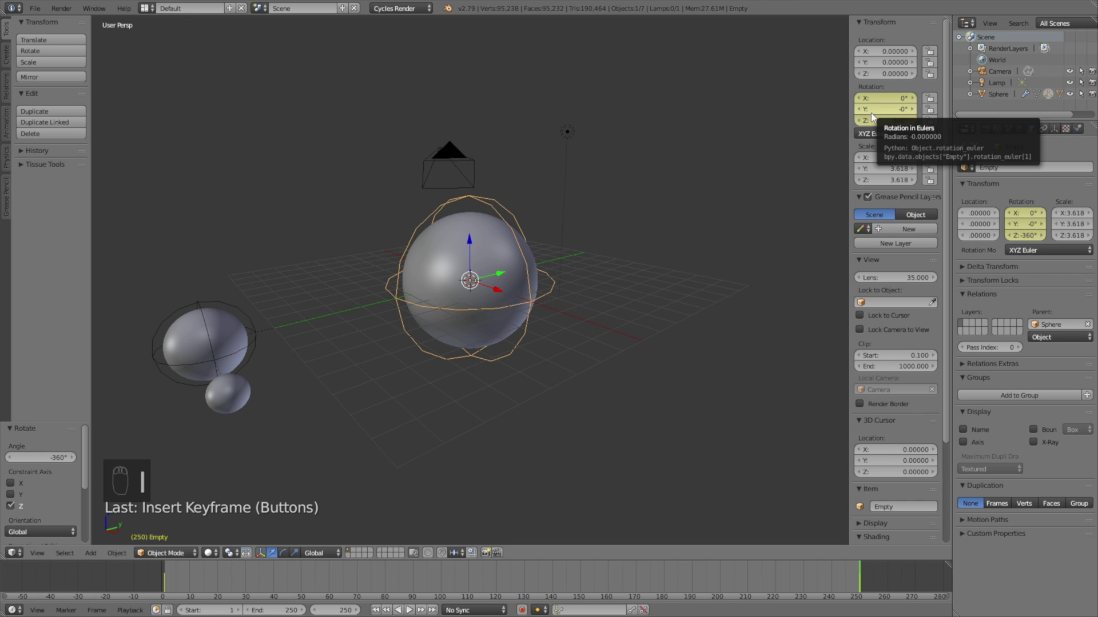
Step: Preview the animation, then set the rotation keyframes to Linear in the Graph Editor
key("alt+a")
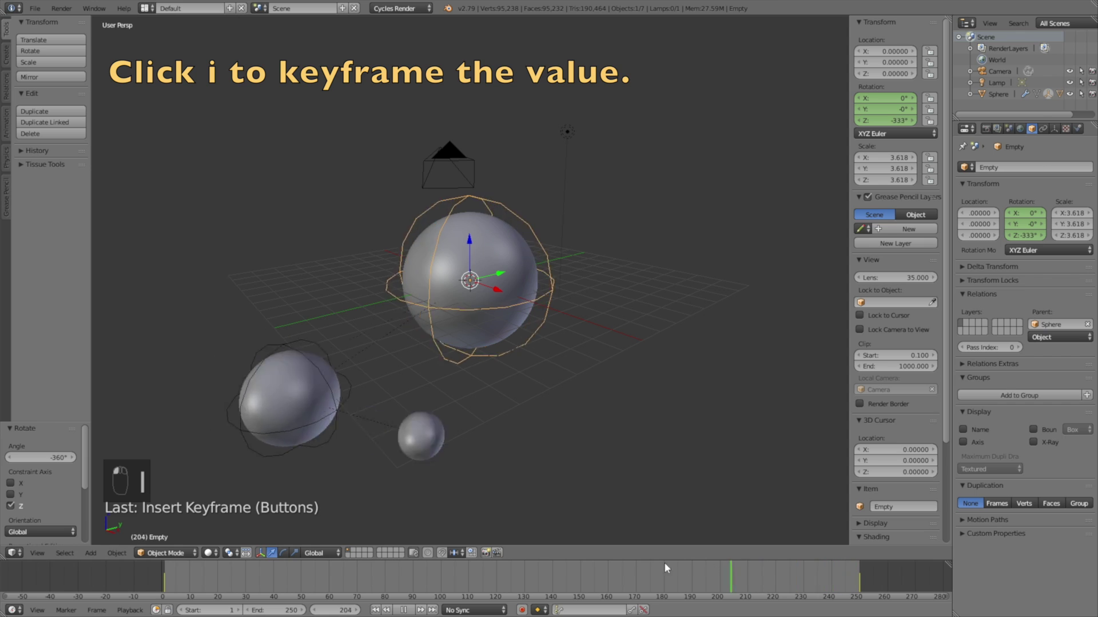
key("Escape")
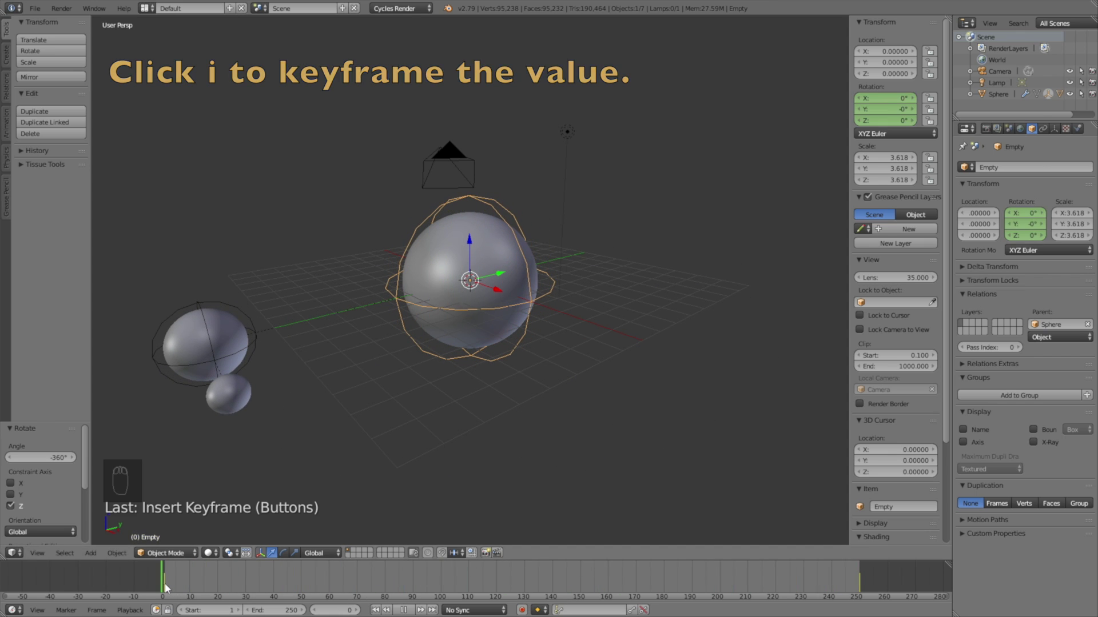
left_click(14, 553)
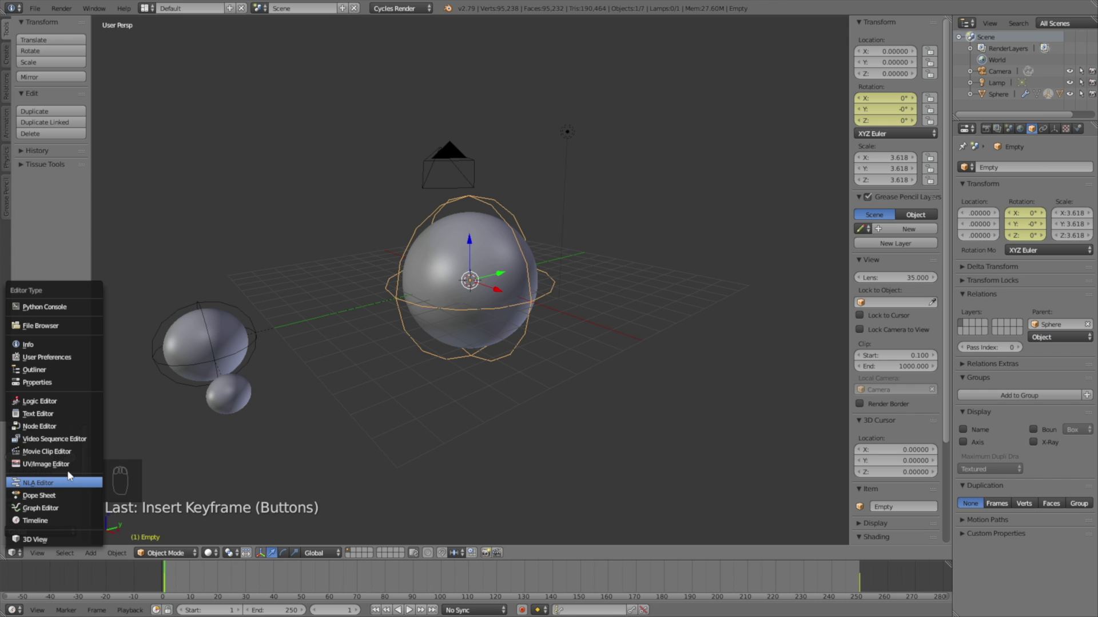
left_click(62, 508)
key("t")
left_click(275, 345)
key("Home")
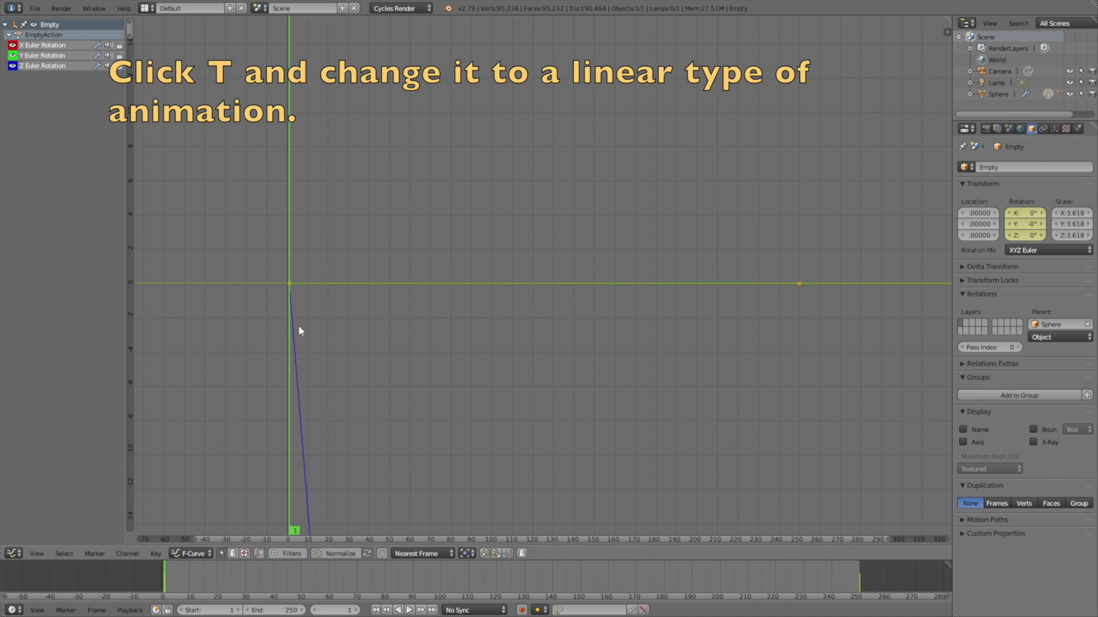
left_click(14, 553)
left_click(22, 540)
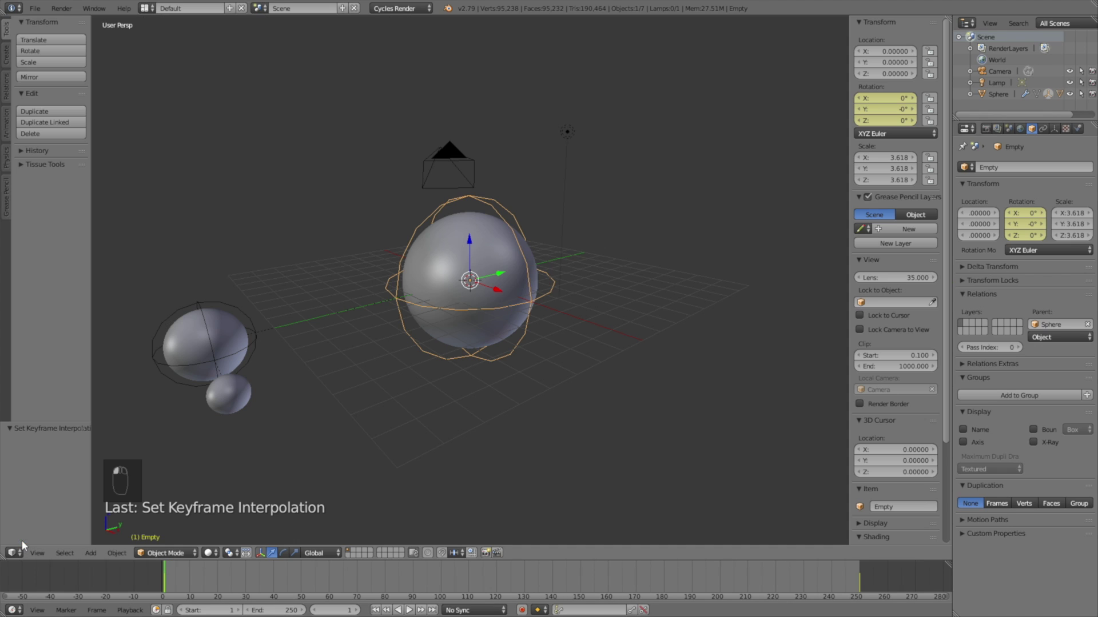
Step: Keyframe the smaller empty's rotation at frame 1 and at frame 250 with Z −4320°, then preview
right_click(252, 309)
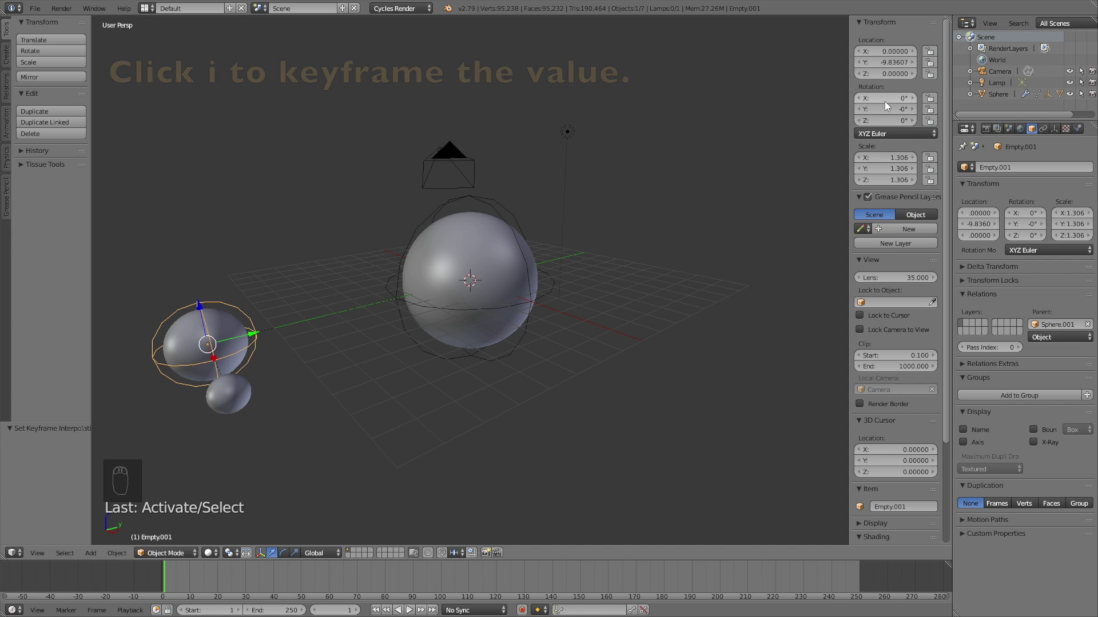
key("i")
left_click(334, 607)
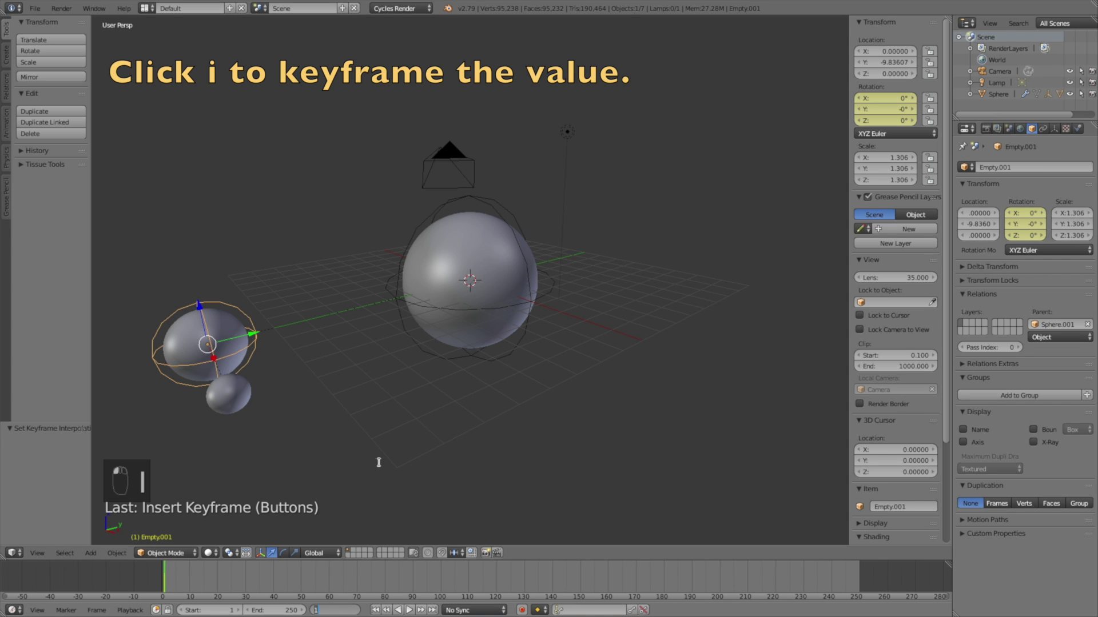
type("250")
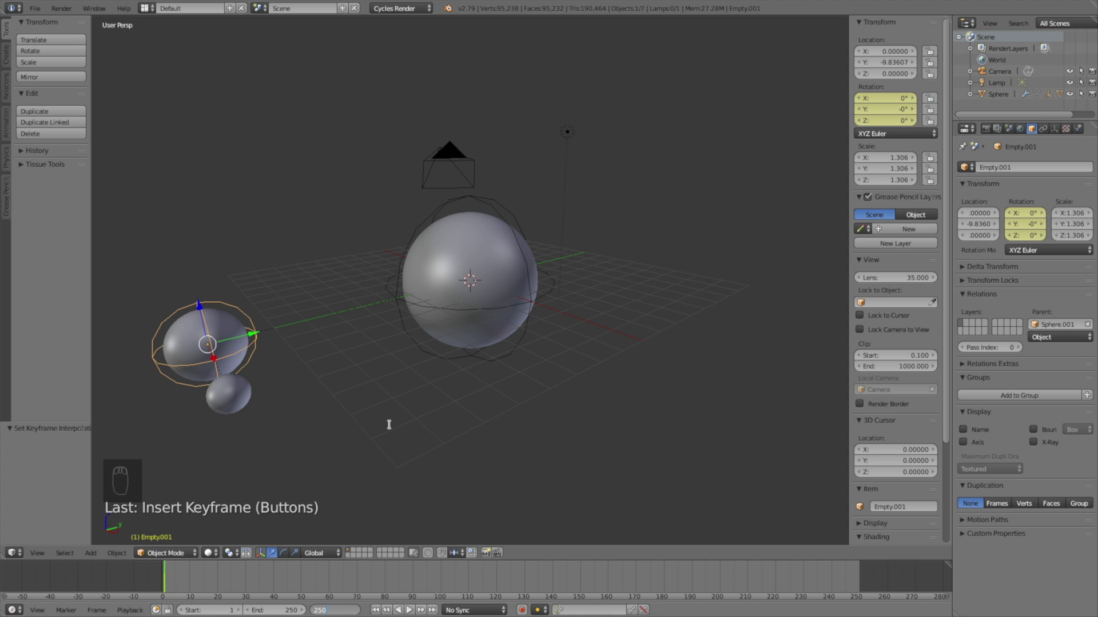
key("Return")
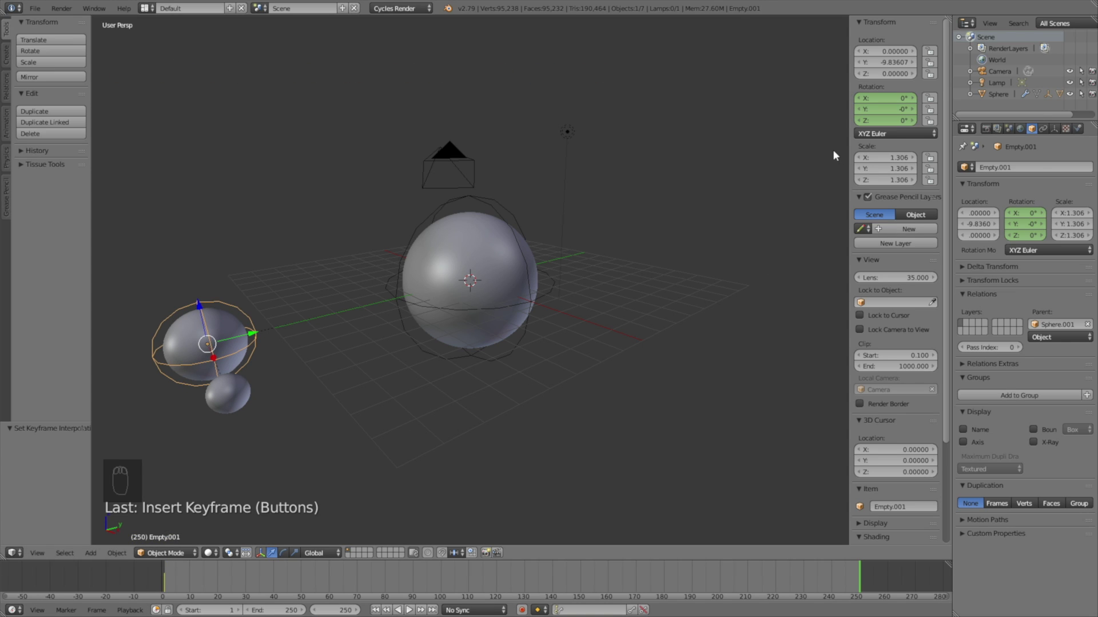
left_click(882, 119)
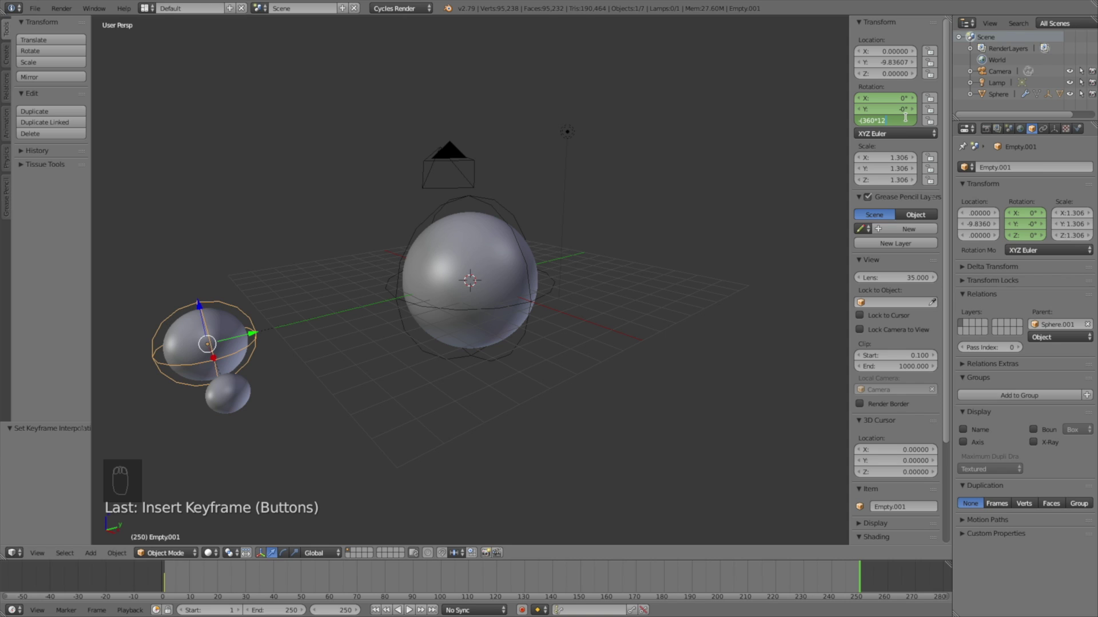
key("Return")
key("i")
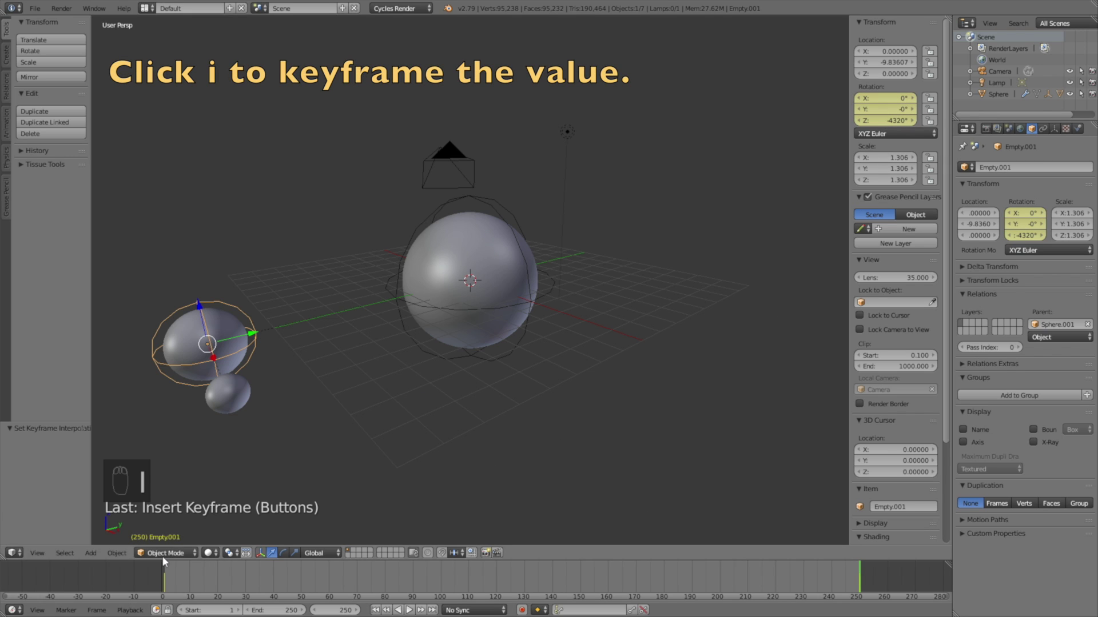
key("shift+alt+a")
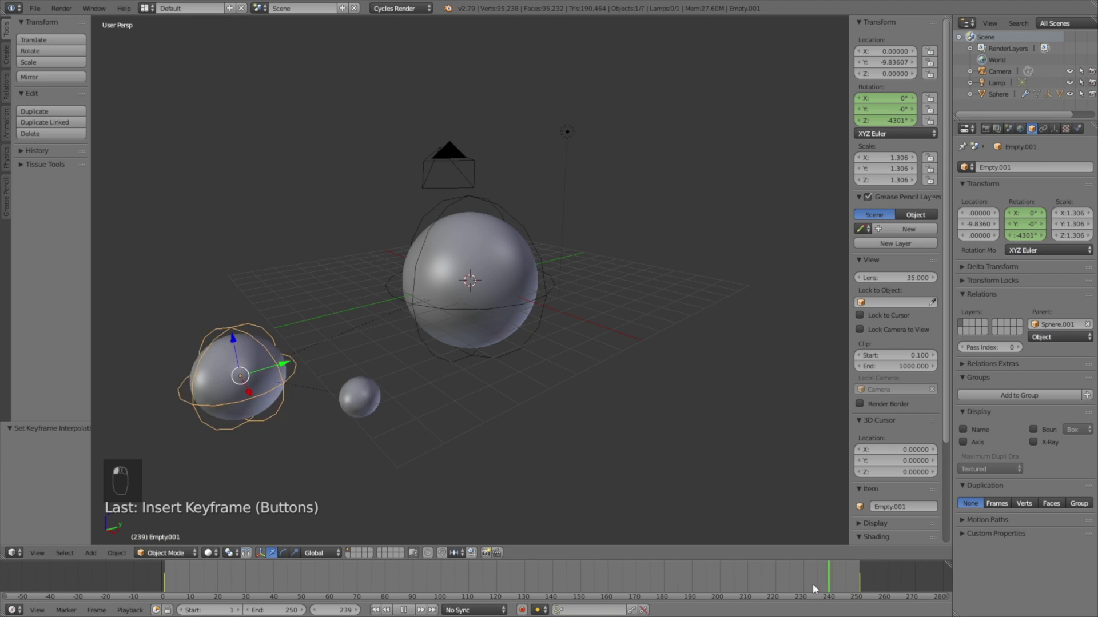
key("alt+a")
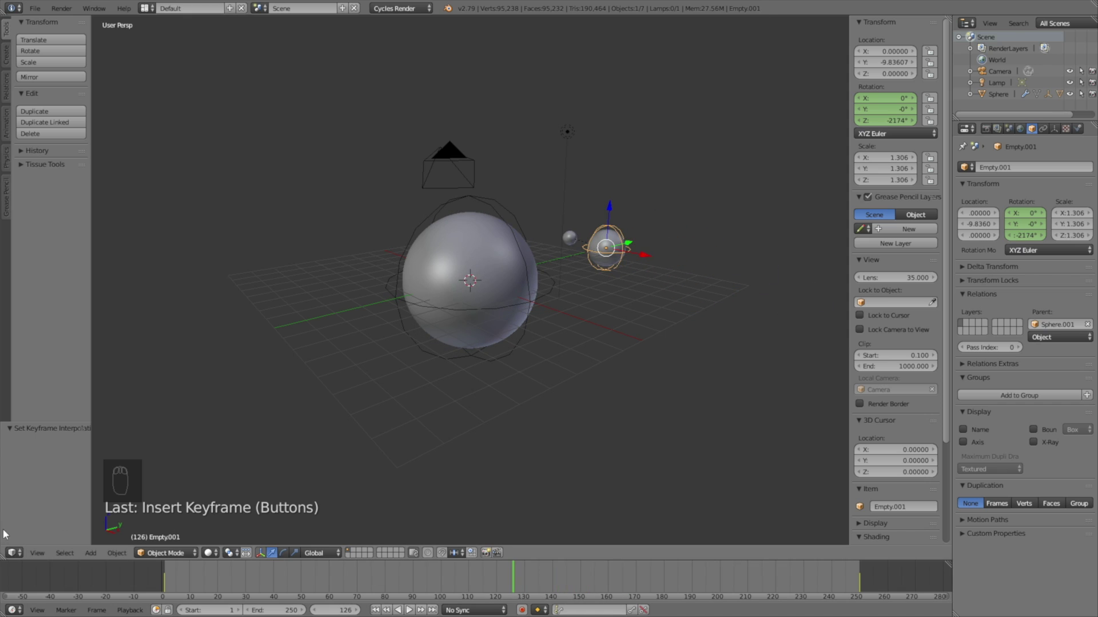
Step: Set the smaller empty's rotation keyframes to Linear interpolation in the Graph Editor
left_click(11, 553)
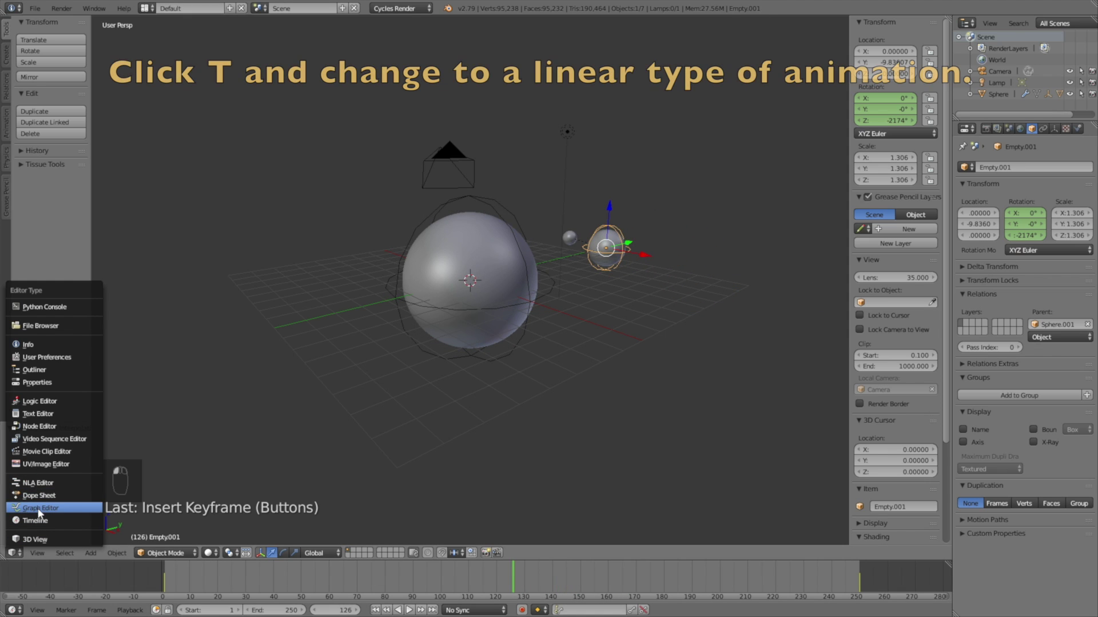
left_click(40, 514)
scroll(458, 388, "down", 3)
key("t")
left_click(458, 382)
left_click(14, 554)
left_click(26, 538)
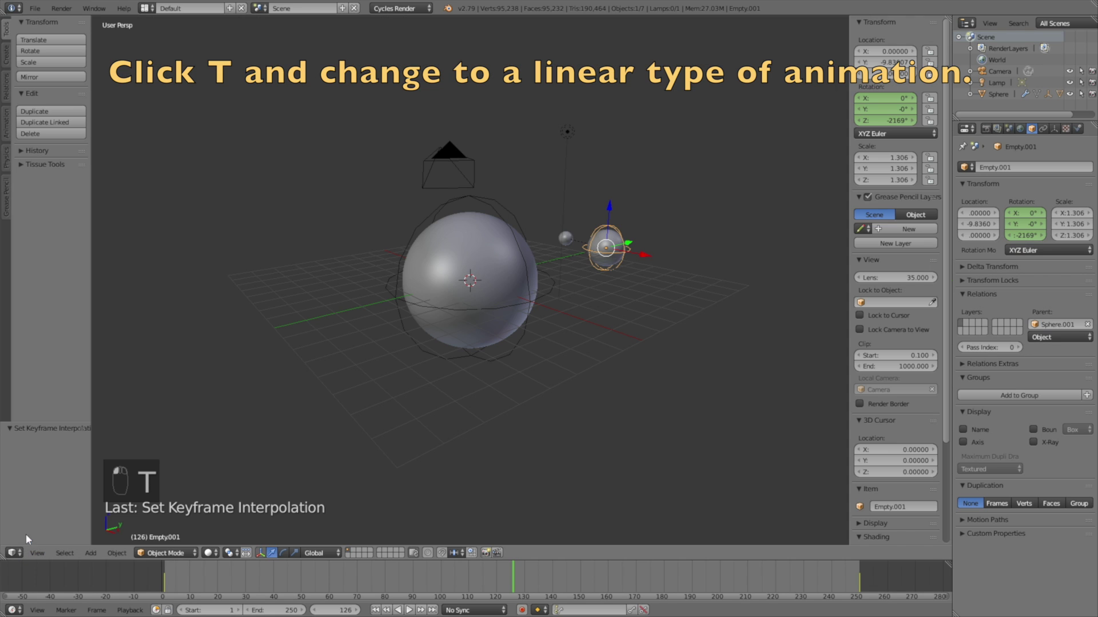
Step: Play the animation and view it from a higher angle to check the orbit
scroll(479, 339, "up", 2)
key("shift+alt+a")
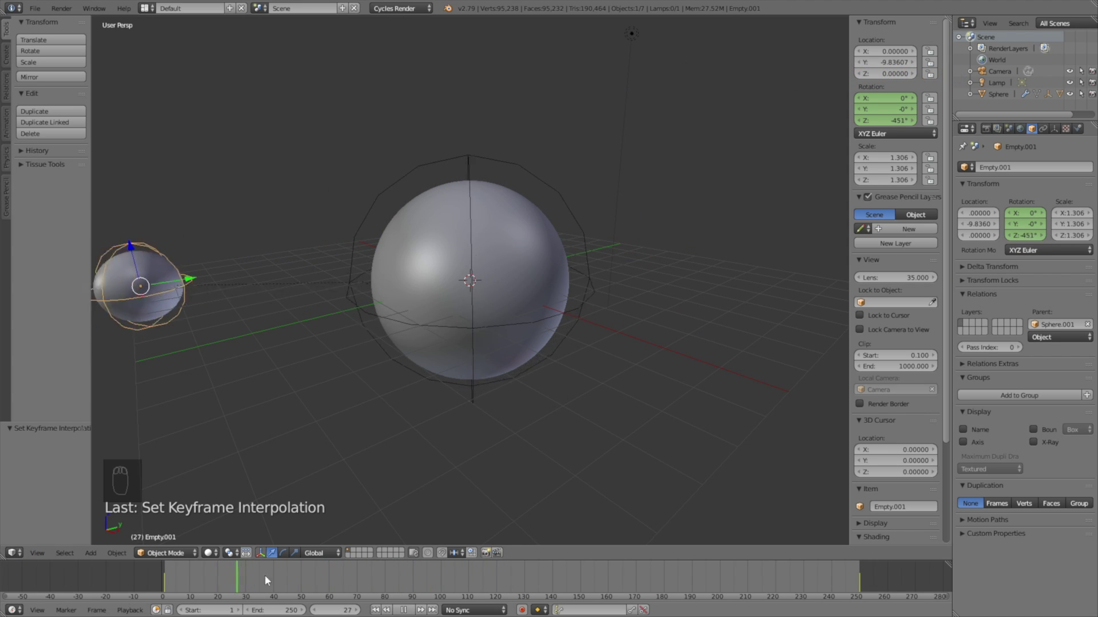
scroll(644, 414, "down", 3)
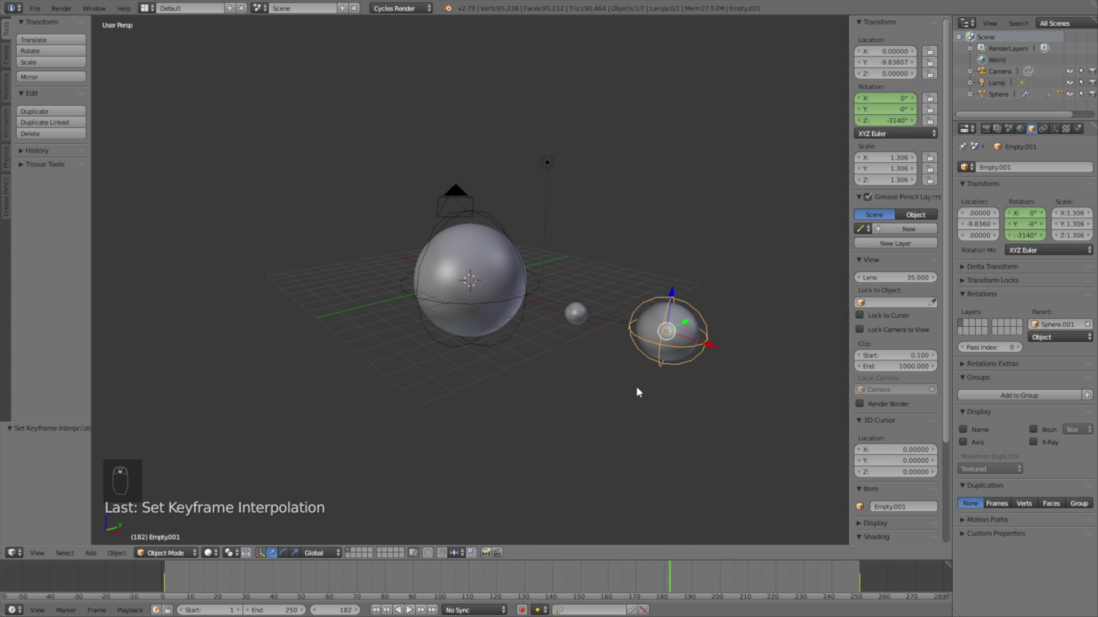
middle_click_drag(536, 375, 536, 313)
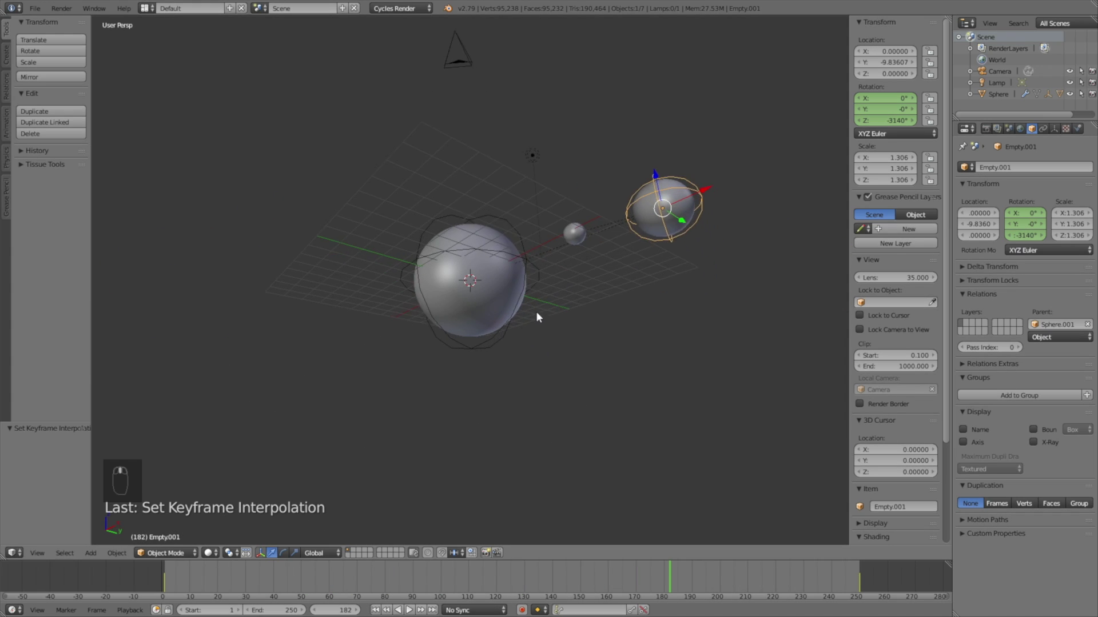
scroll(492, 356, "up", 5)
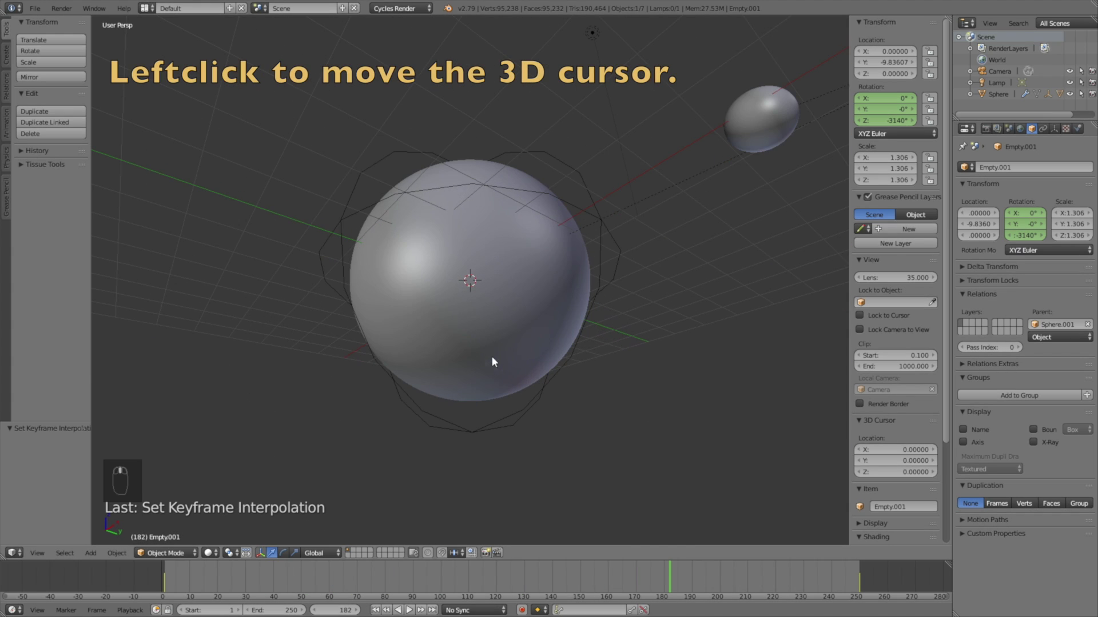
Step: Add a plane below the large sphere and scale it up to 36.633
left_click(471, 429)
key("shift+a")
mouse_move(495, 446)
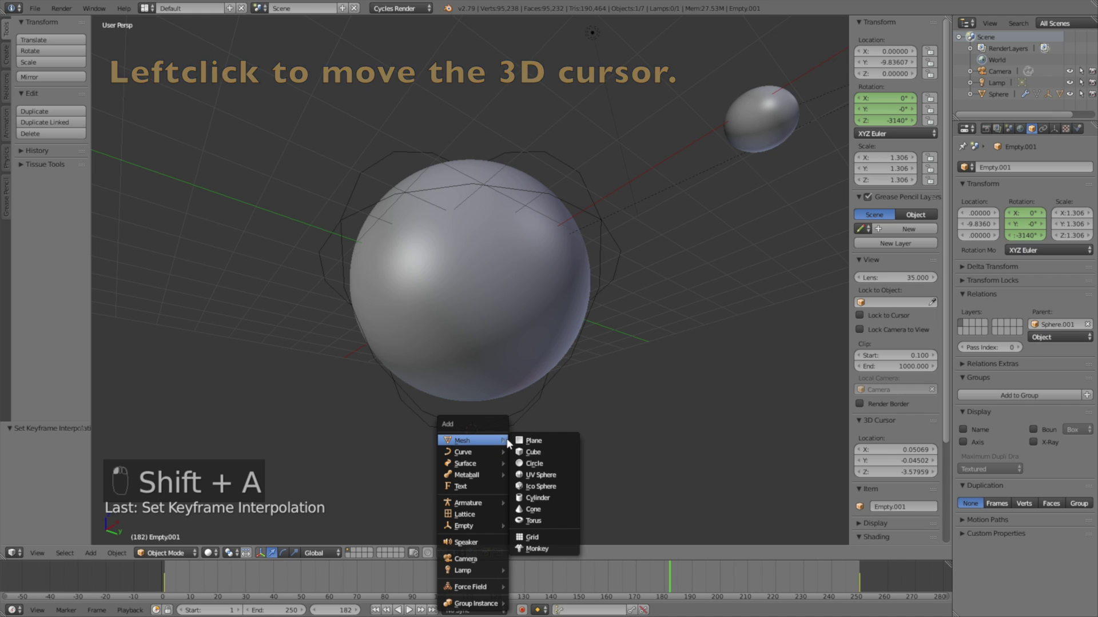
left_click(536, 442)
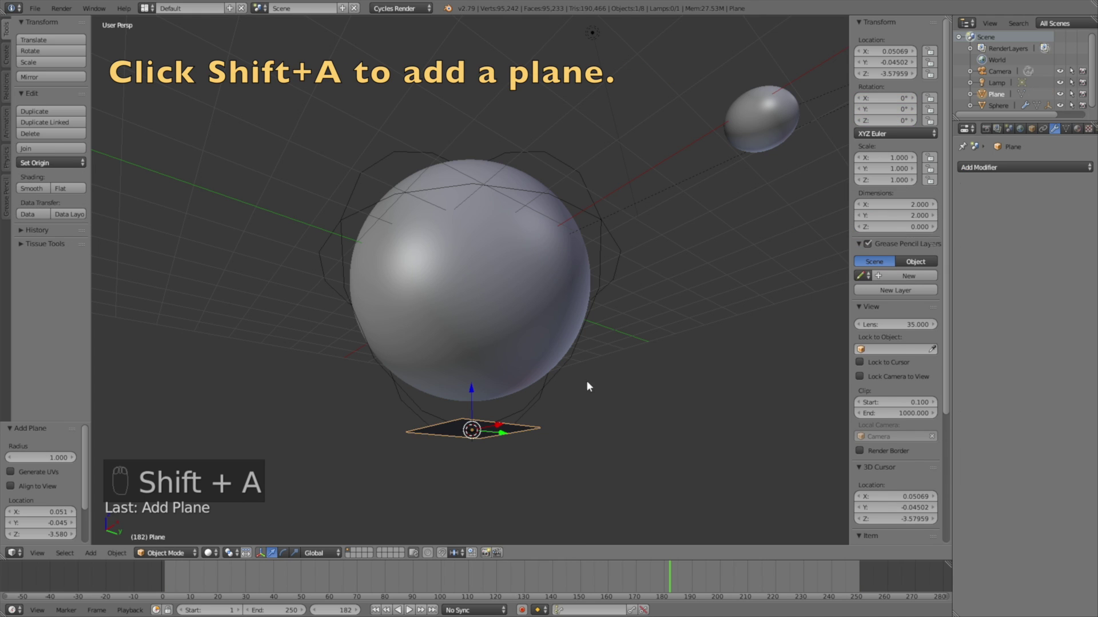
middle_click_drag(585, 379, 578, 417)
scroll(579, 415, "down", 5)
key("s")
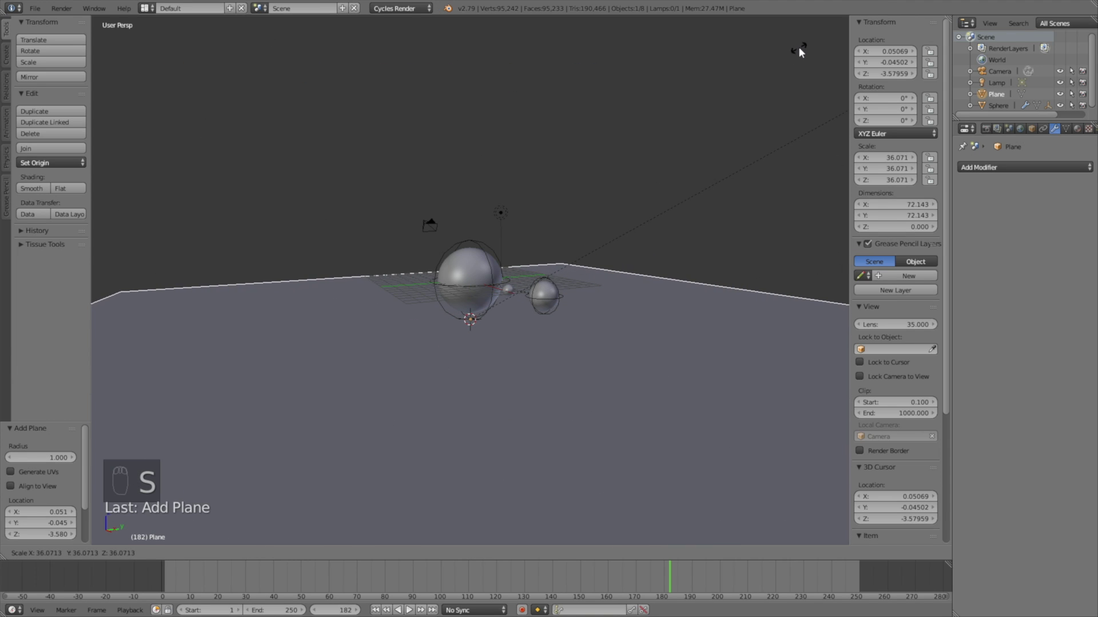
left_click(845, 537)
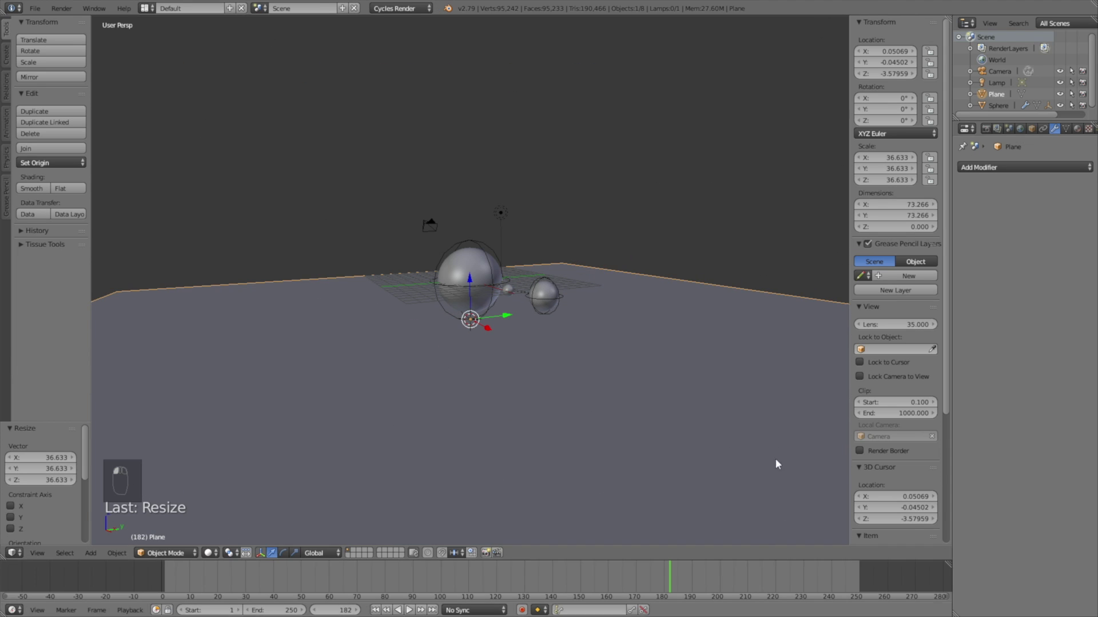
scroll(630, 344, "up", 2)
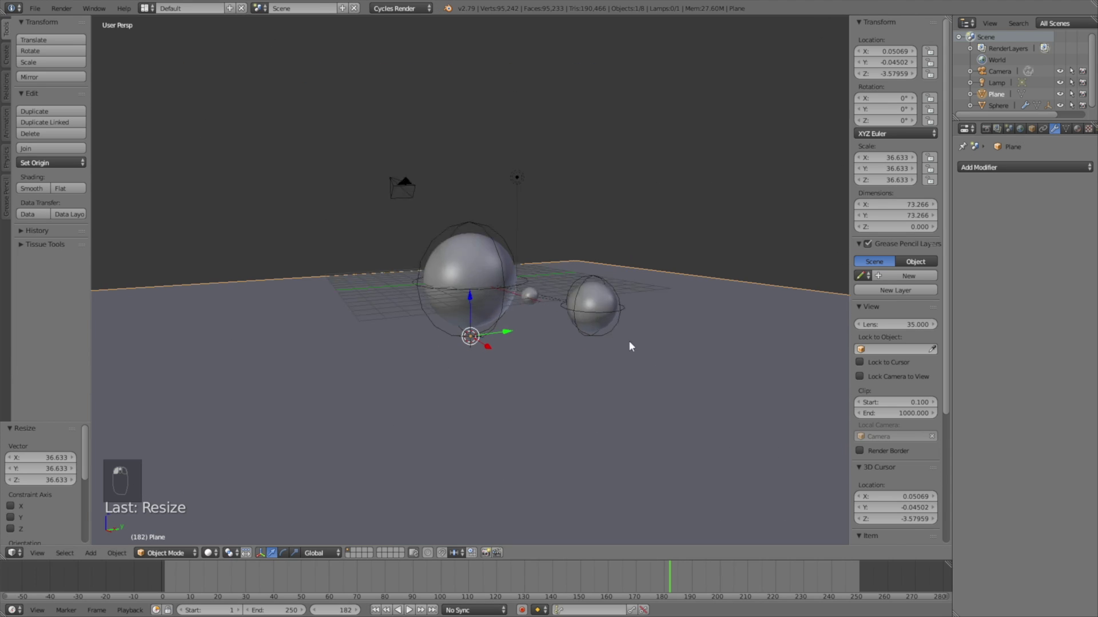
right_click(515, 178)
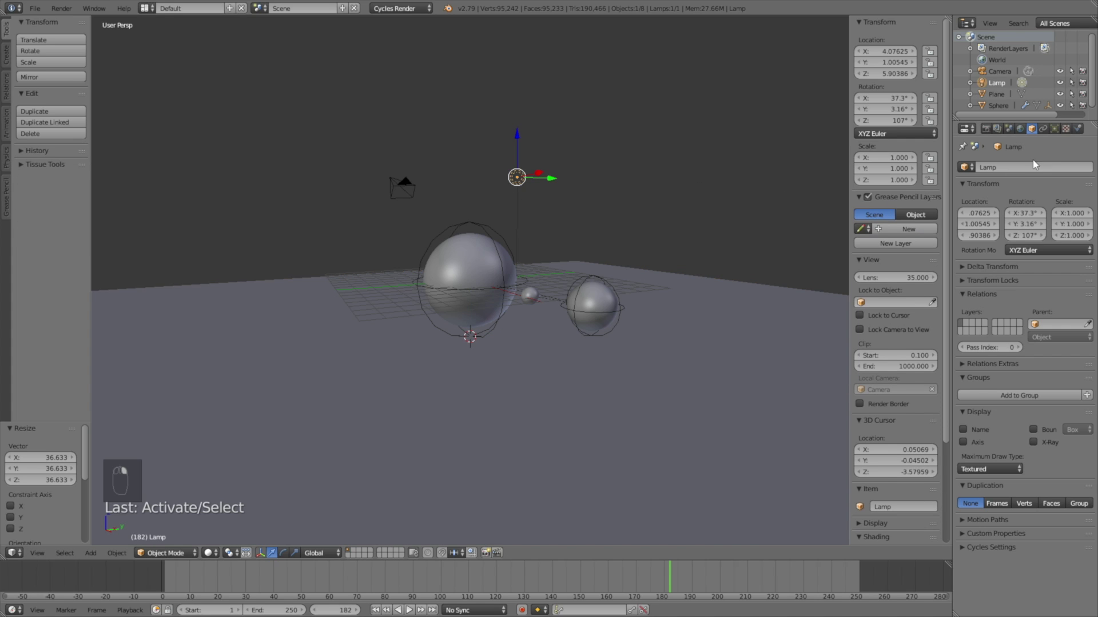
Step: Change the lamp to a Sun using nodes with emission Strength 7
left_click(1054, 129)
left_click(997, 228)
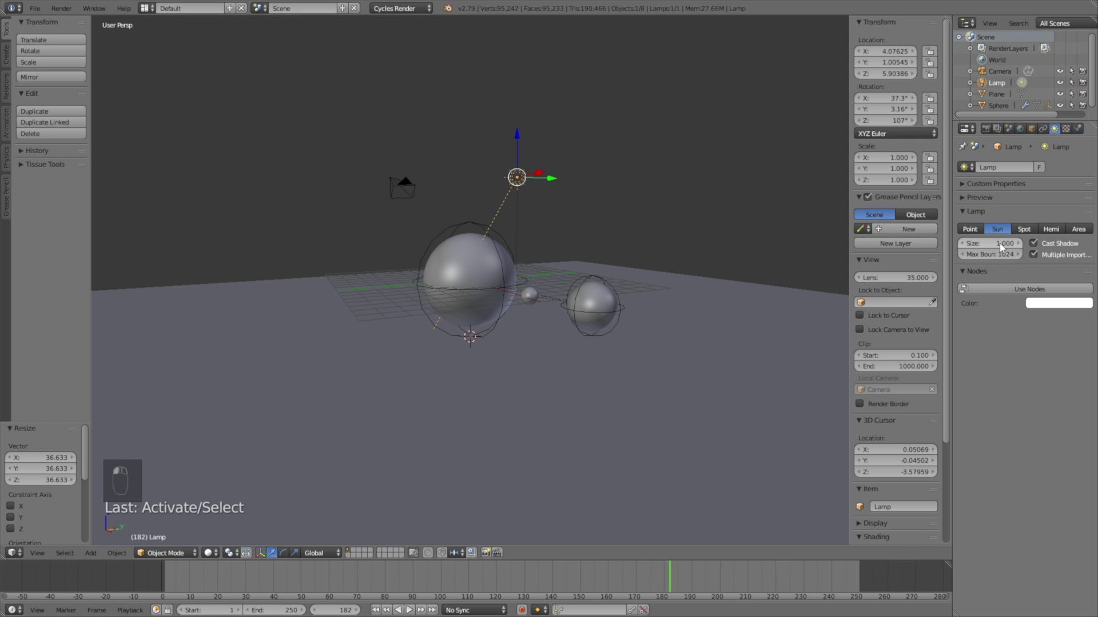
left_click(1020, 290)
left_click(1036, 323)
type("7")
key("Return")
Step: Raise the sun lamp and rotate it, ending with a 24.1° turn about Z
middle_click_drag(791, 318, 591, 341)
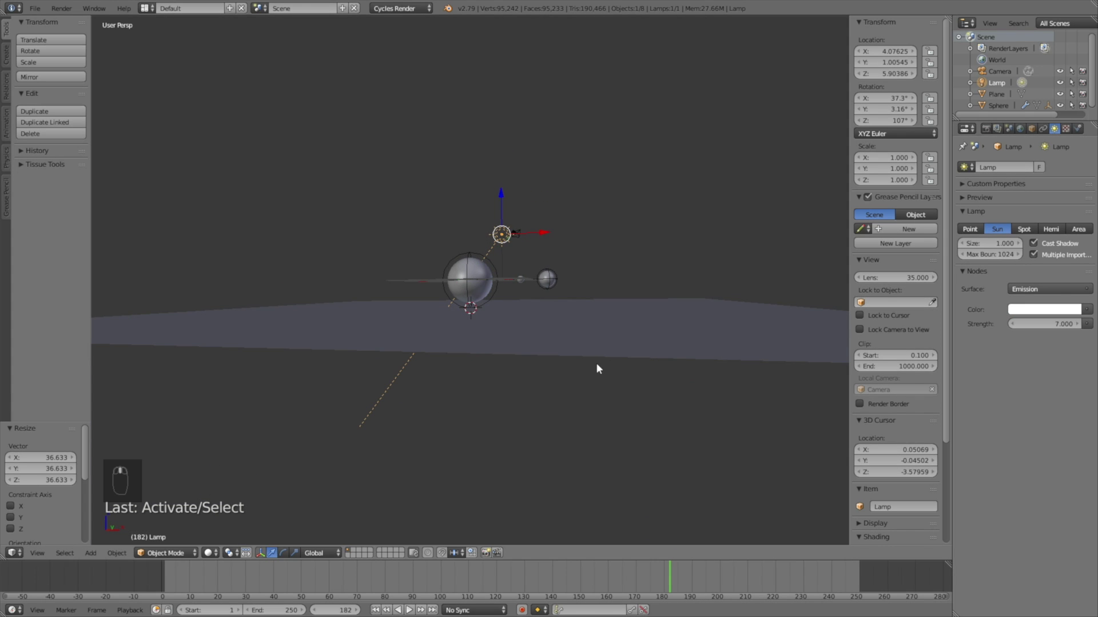
key("g")
left_click(765, 260)
key("r")
left_click(787, 300)
middle_click_drag(788, 301, 643, 369)
key("r")
key("z")
left_click(633, 375)
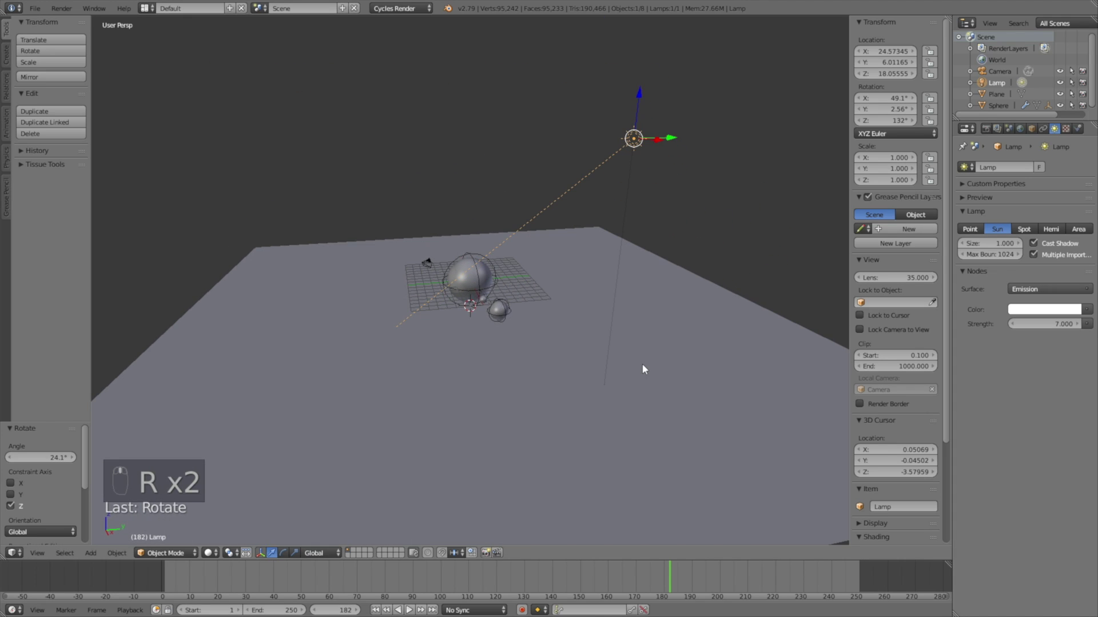
scroll(606, 389, "up", 3)
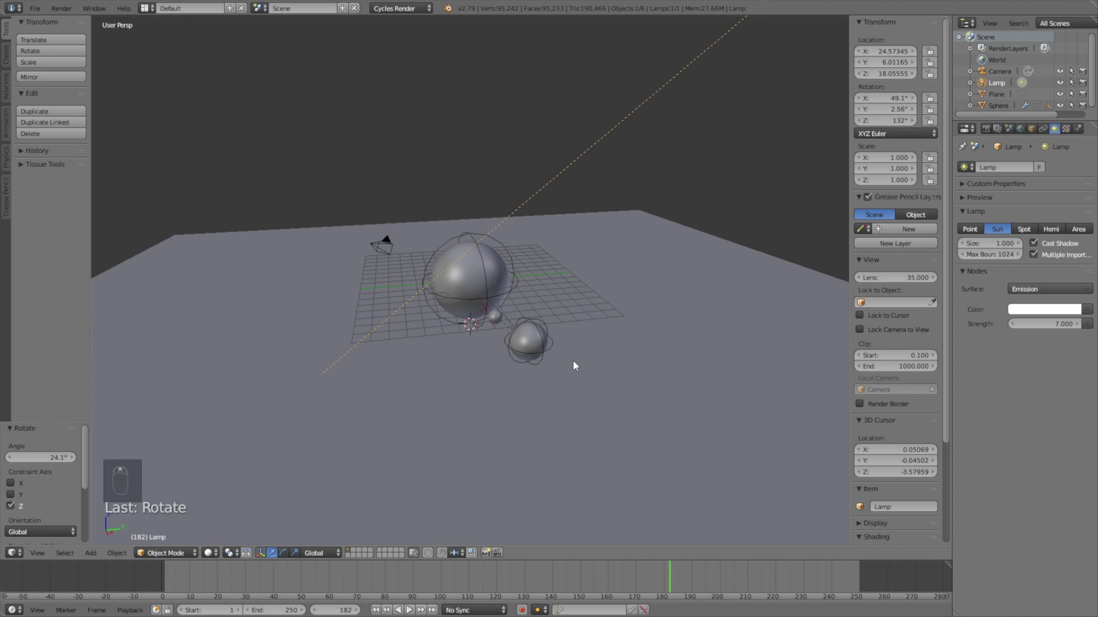
scroll(573, 366, "up", 1)
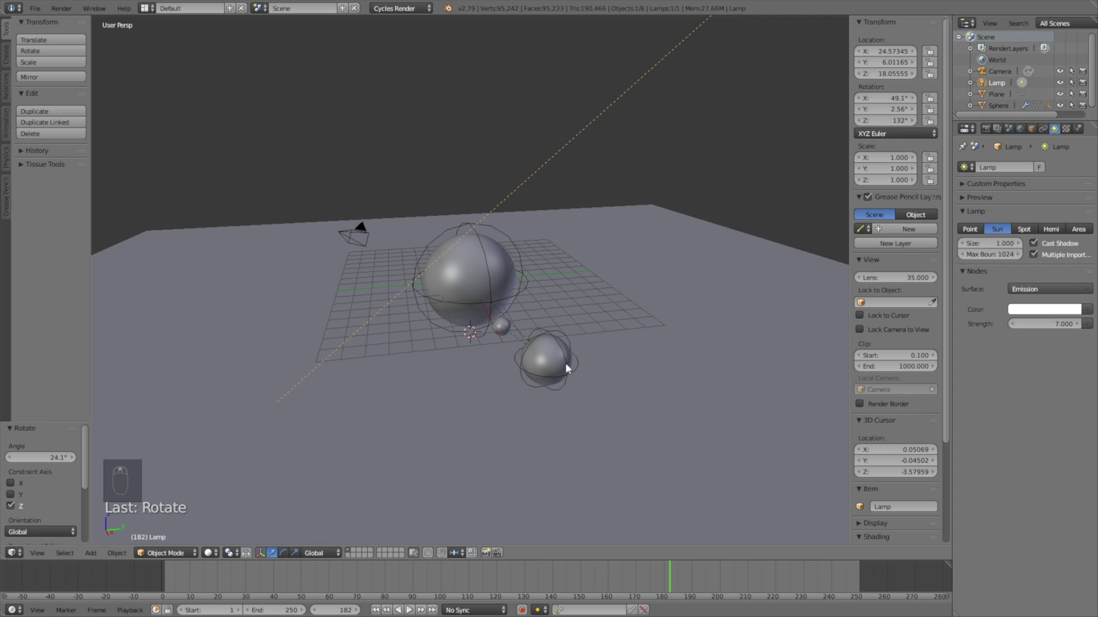
left_click(208, 553)
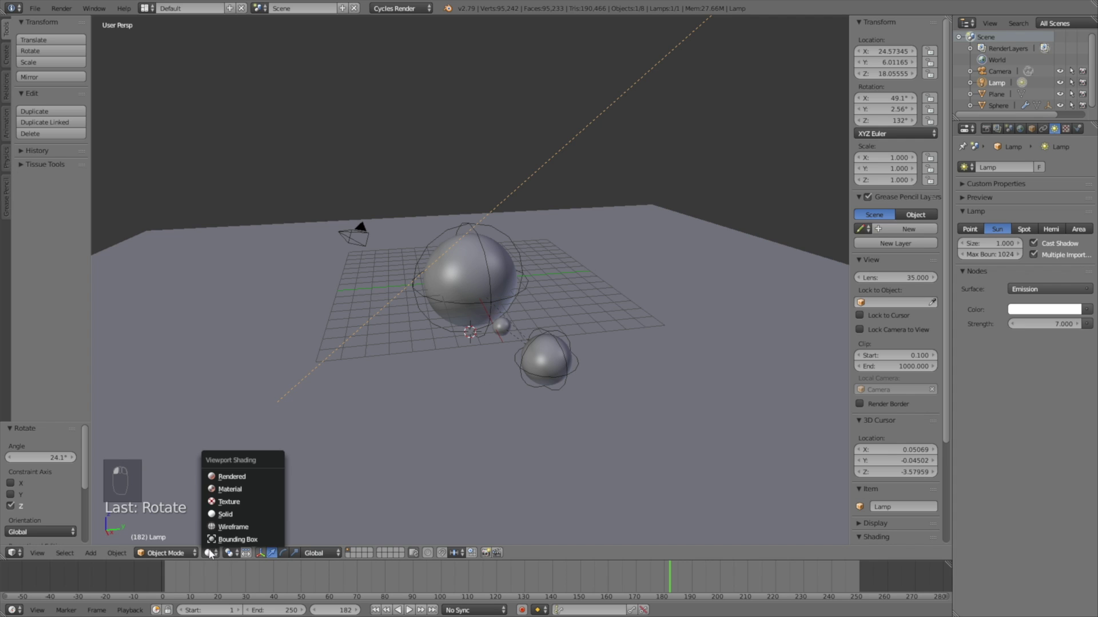
Step: Set the Cycles render device to GPU Compute and return the viewport to Solid shading
left_click(226, 474)
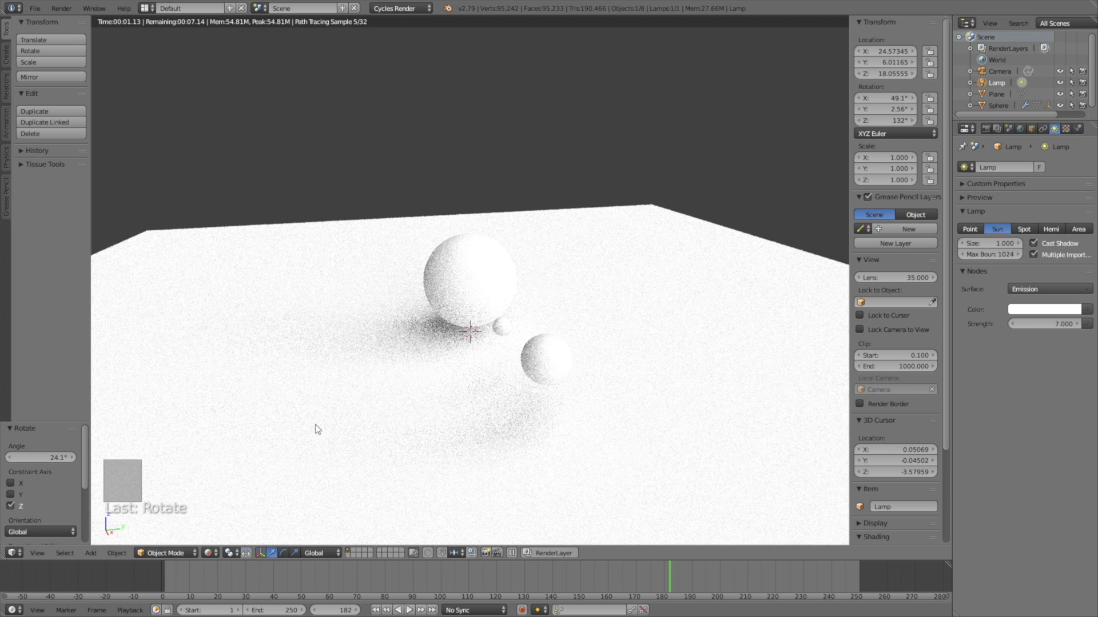
left_click(208, 553)
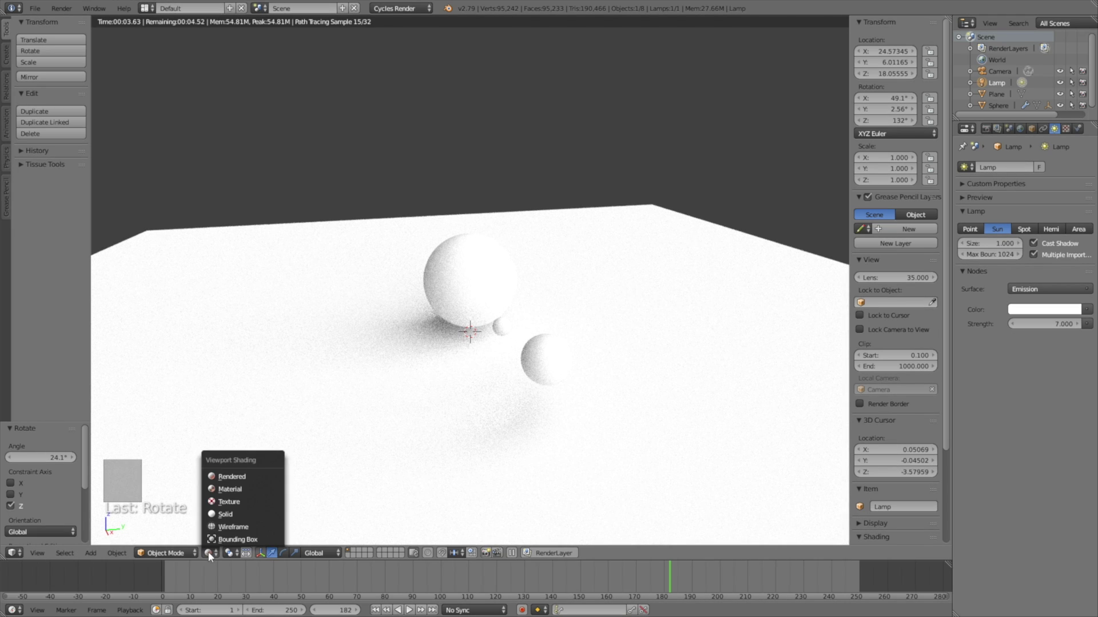
left_click(985, 129)
left_click(1027, 224)
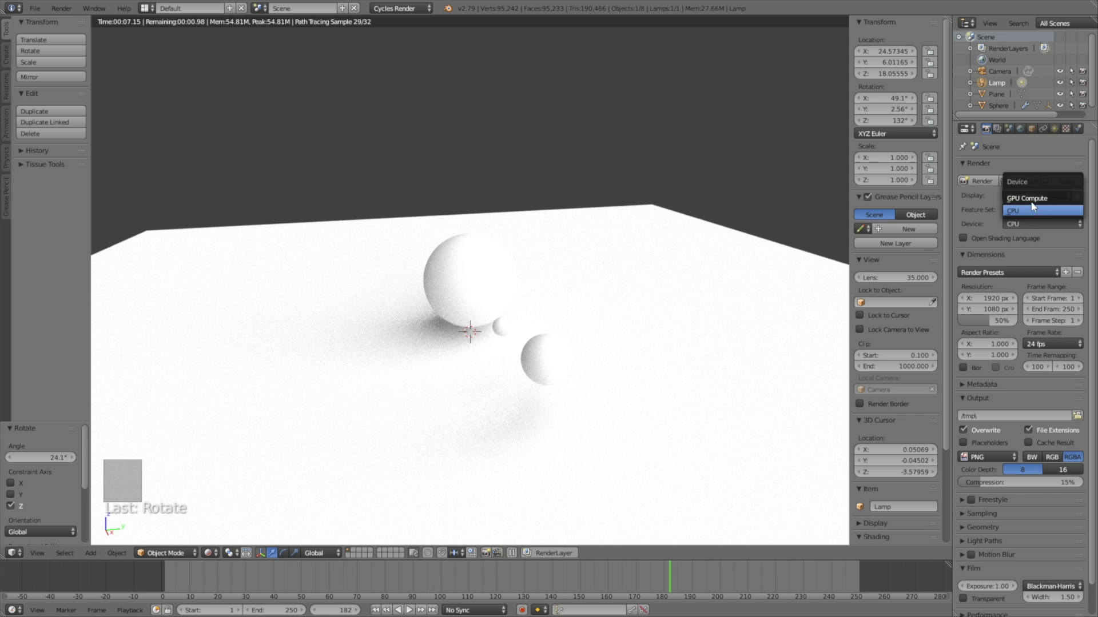
left_click(1030, 200)
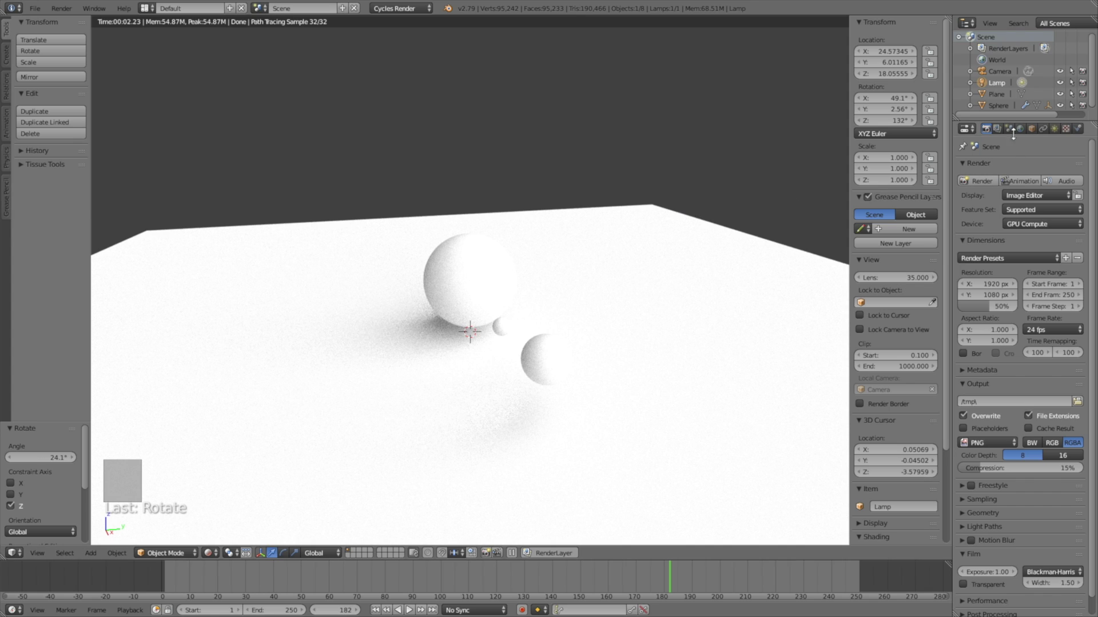
key("shift+z")
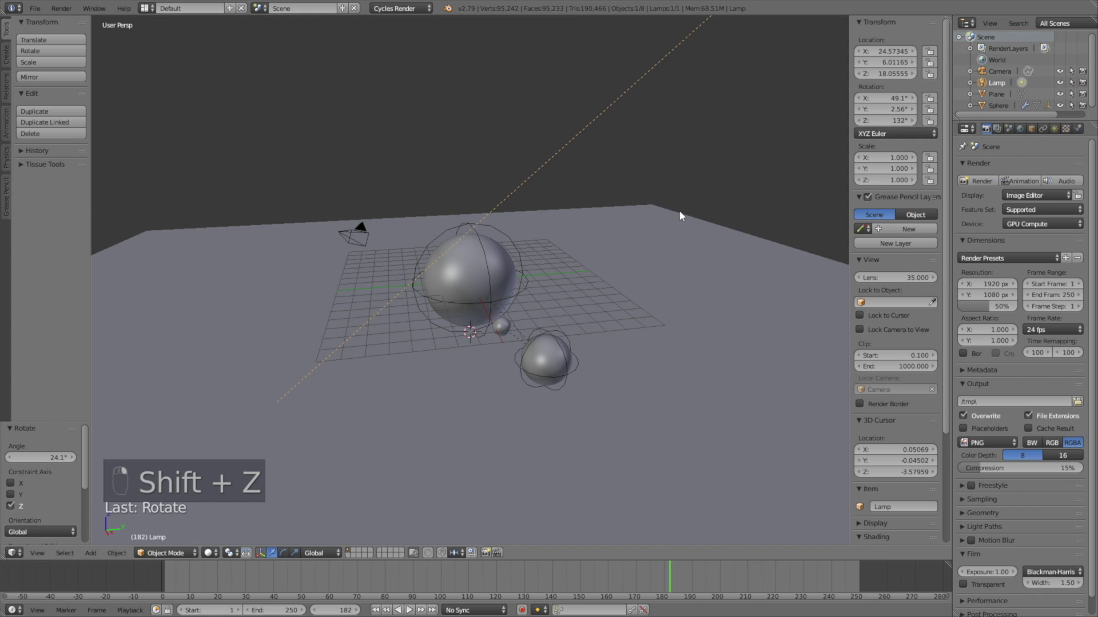
Step: Give the ground plane a new material with a Glossy BSDF surface
scroll(337, 256, "down", 3)
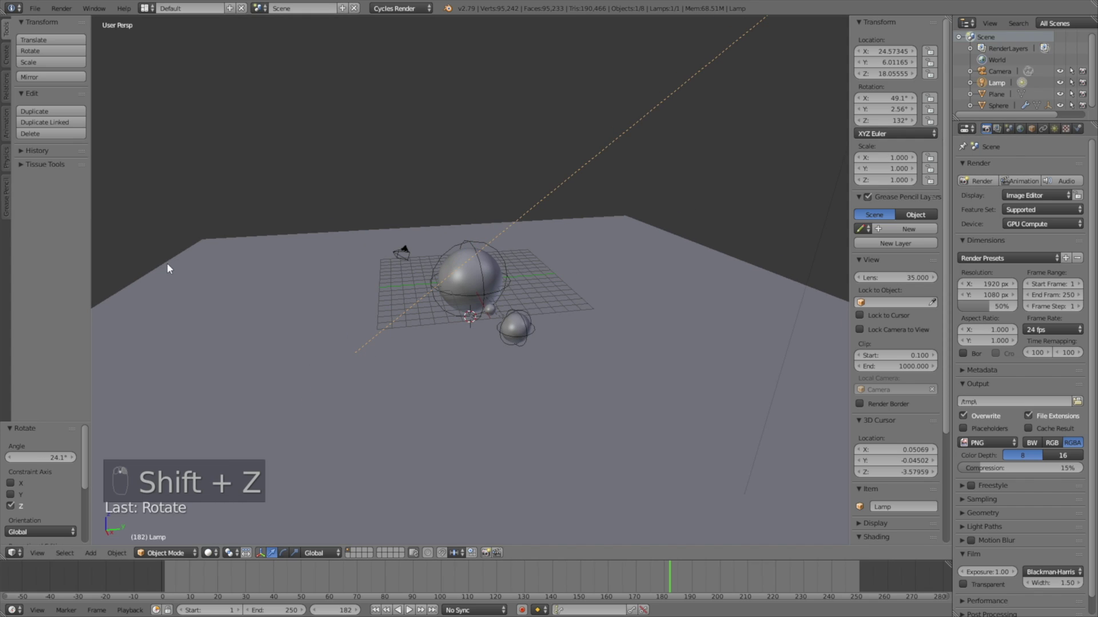
scroll(162, 262, "down", 3)
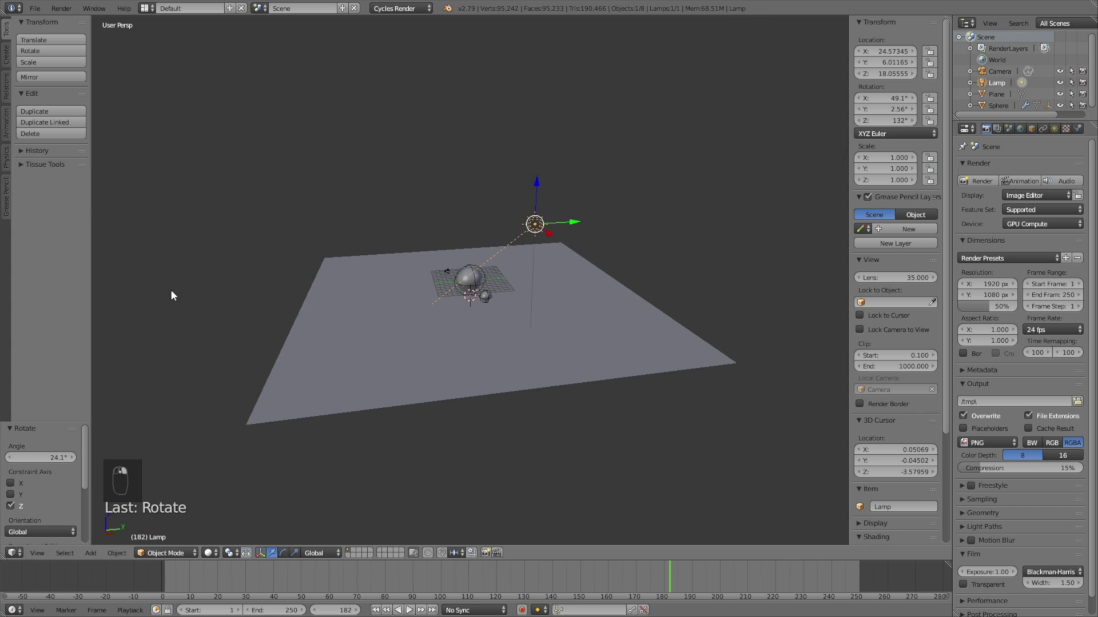
right_click(256, 422)
scroll(539, 310, "up", 5)
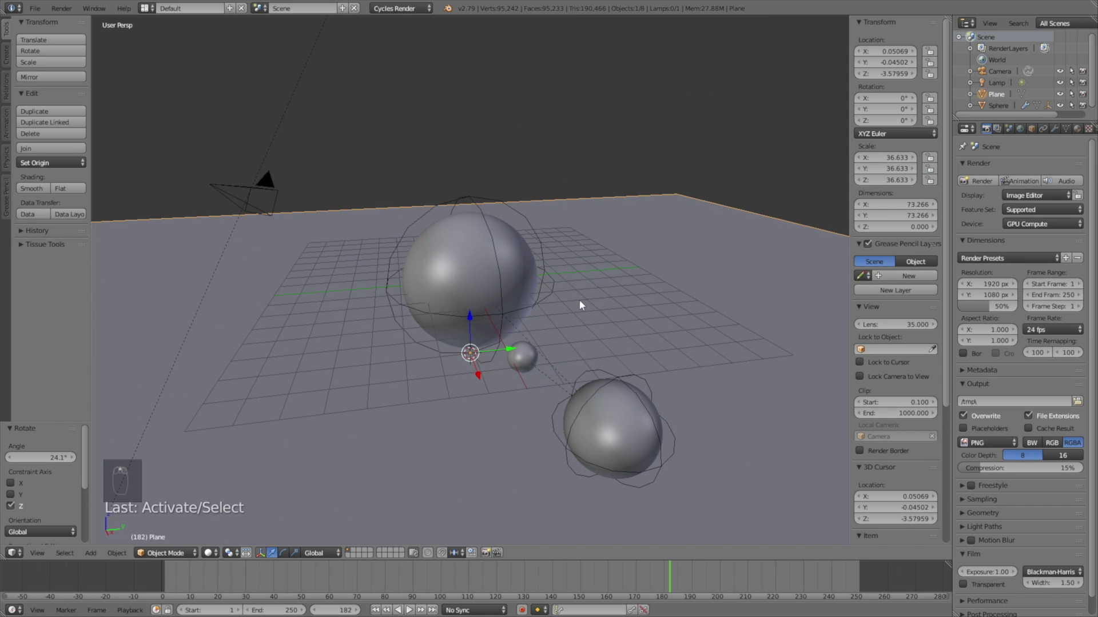
left_click(1077, 129)
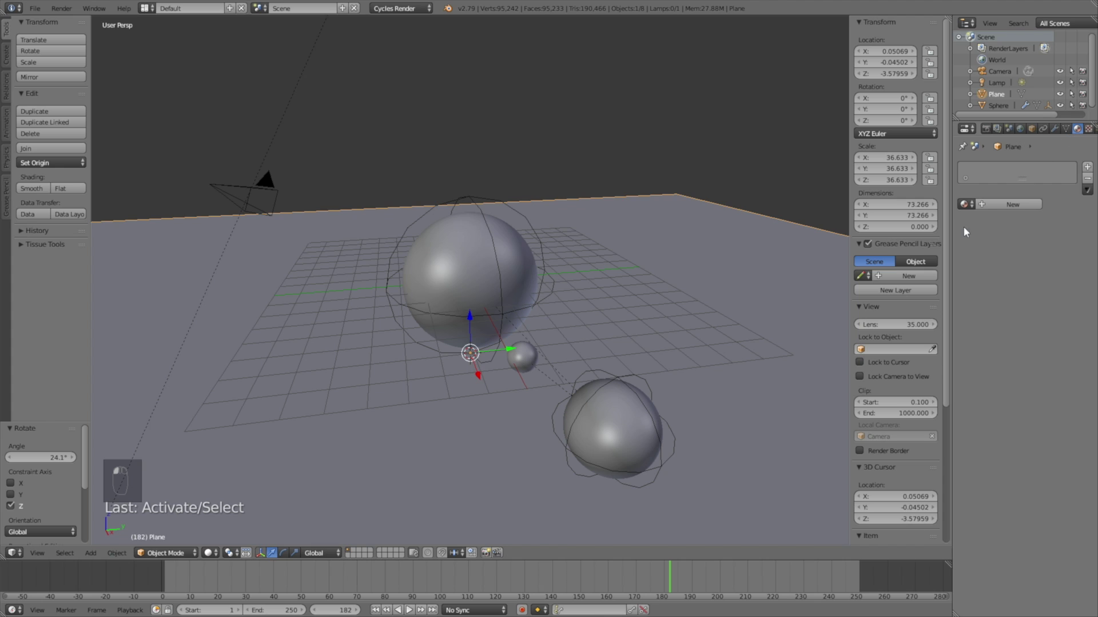
left_click(990, 204)
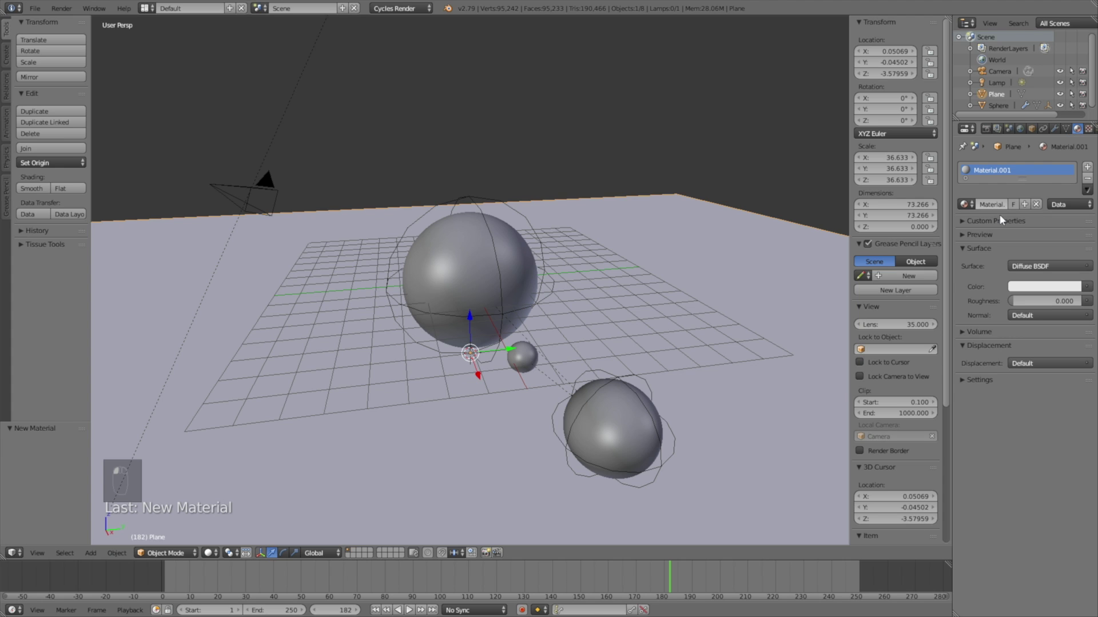
left_click(1061, 266)
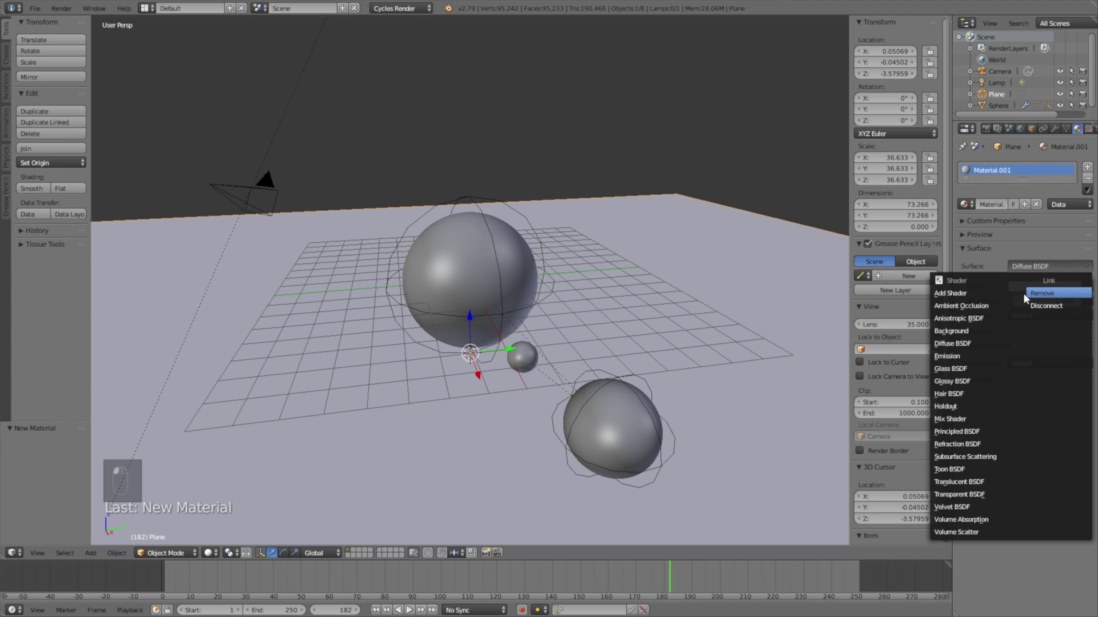
left_click(981, 379)
Step: Preview in Rendered shading, set the plane's roughness to 0.1 and darken its colour
key("shift+z")
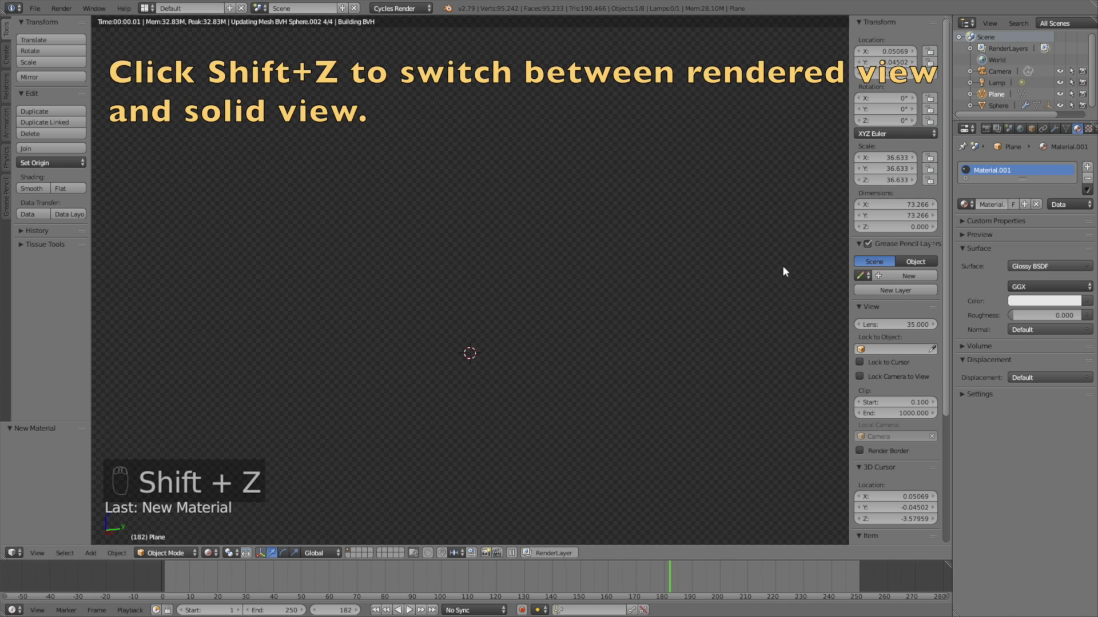
left_click(1023, 316)
type("0.1")
key("Return")
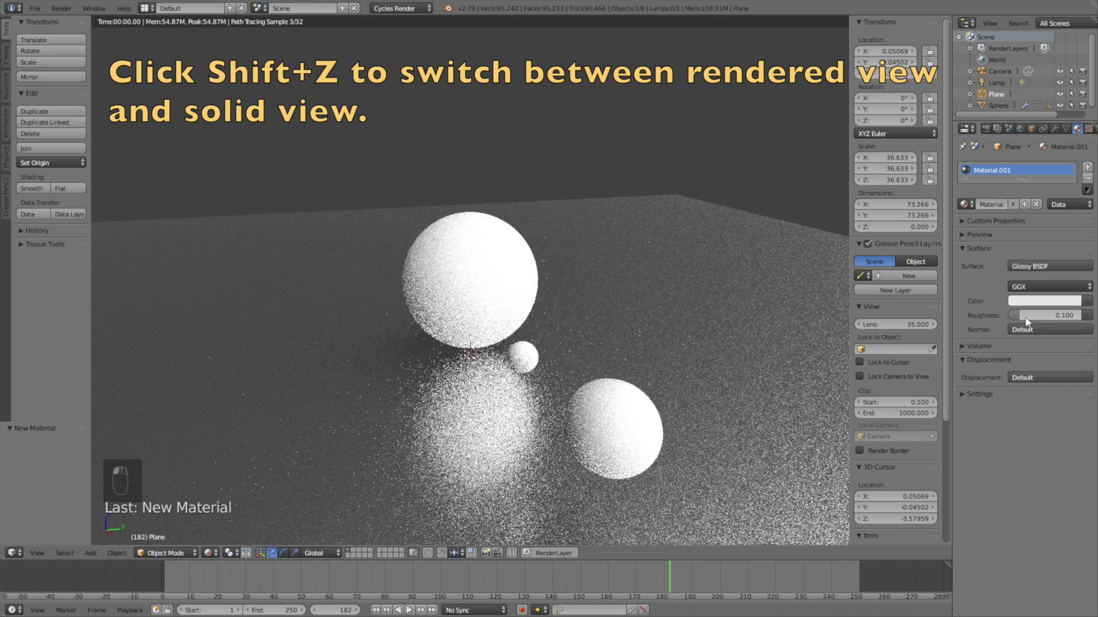
left_click(1038, 301)
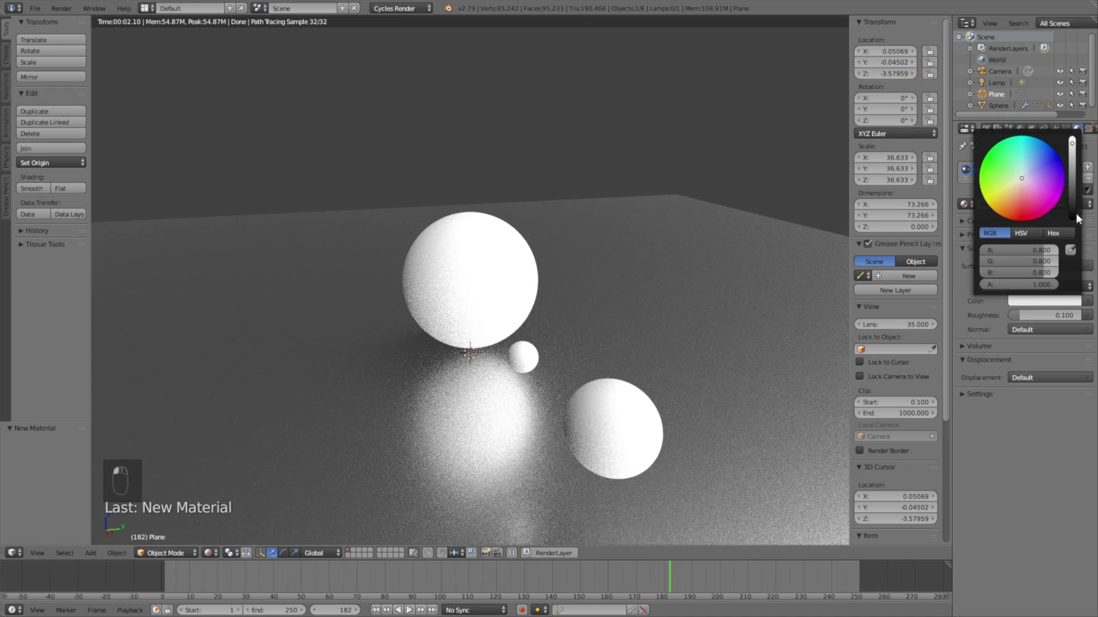
mouse_move(1072, 211)
left_mouse_down()
mouse_move(1073, 182)
mouse_move(1073, 192)
left_mouse_up()
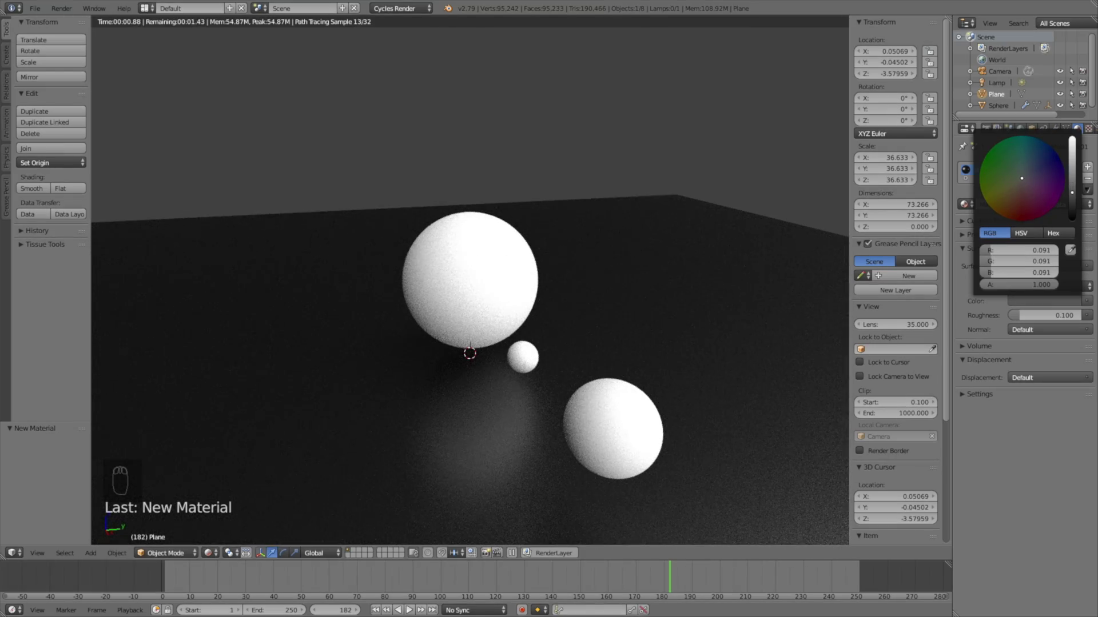
Step: Give the big sphere a new Glossy BSDF material with roughness 0.2
right_click(521, 244)
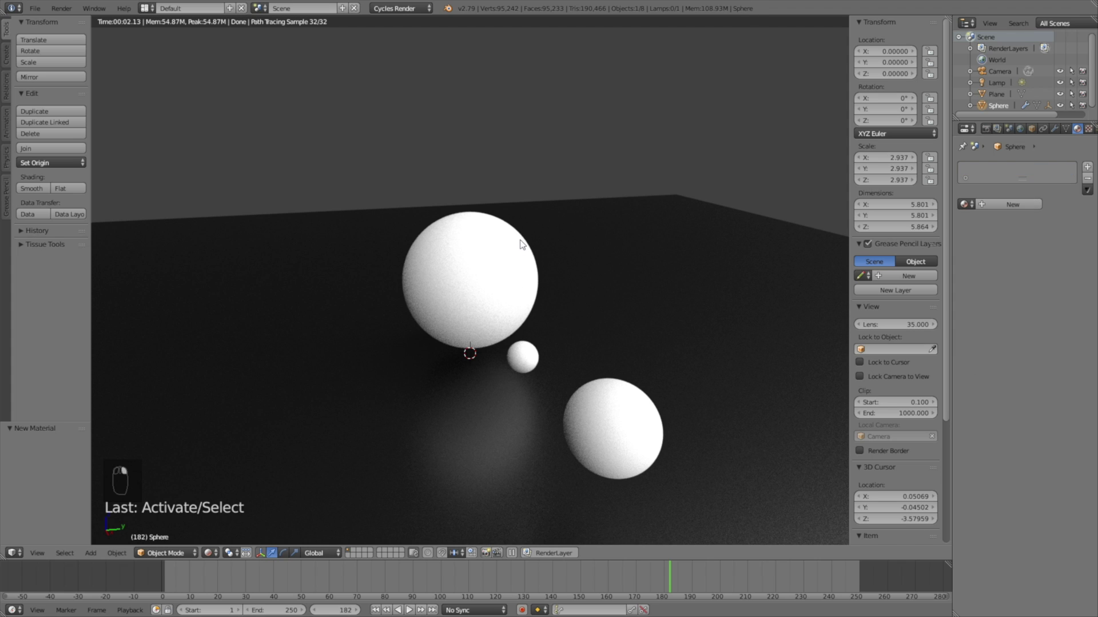
left_click(995, 204)
left_click(1023, 266)
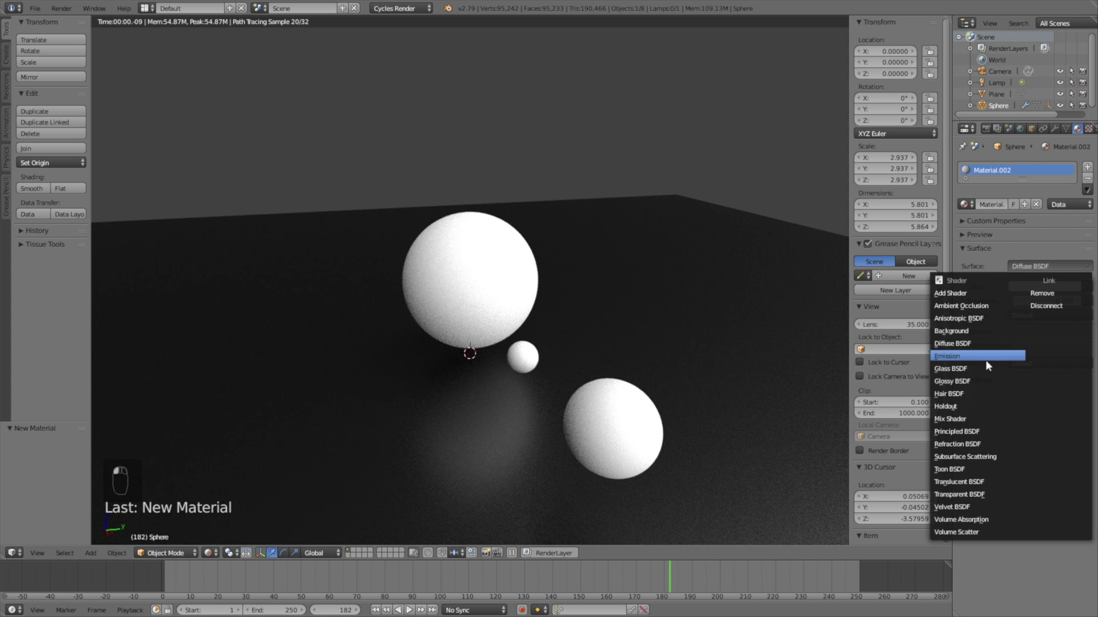
left_click(979, 381)
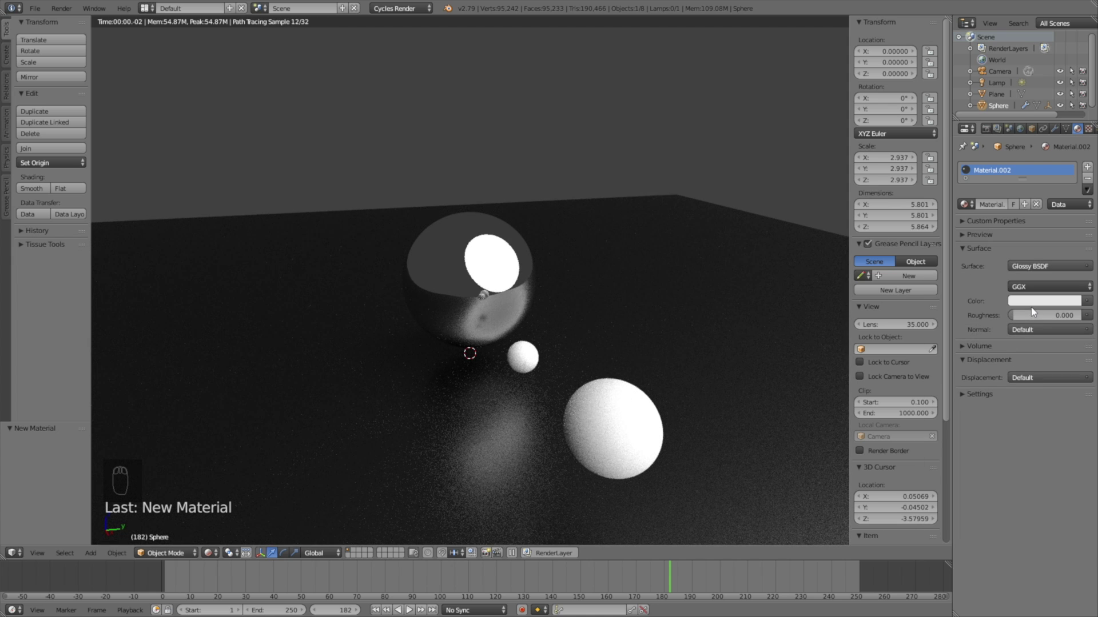
left_click(1035, 313)
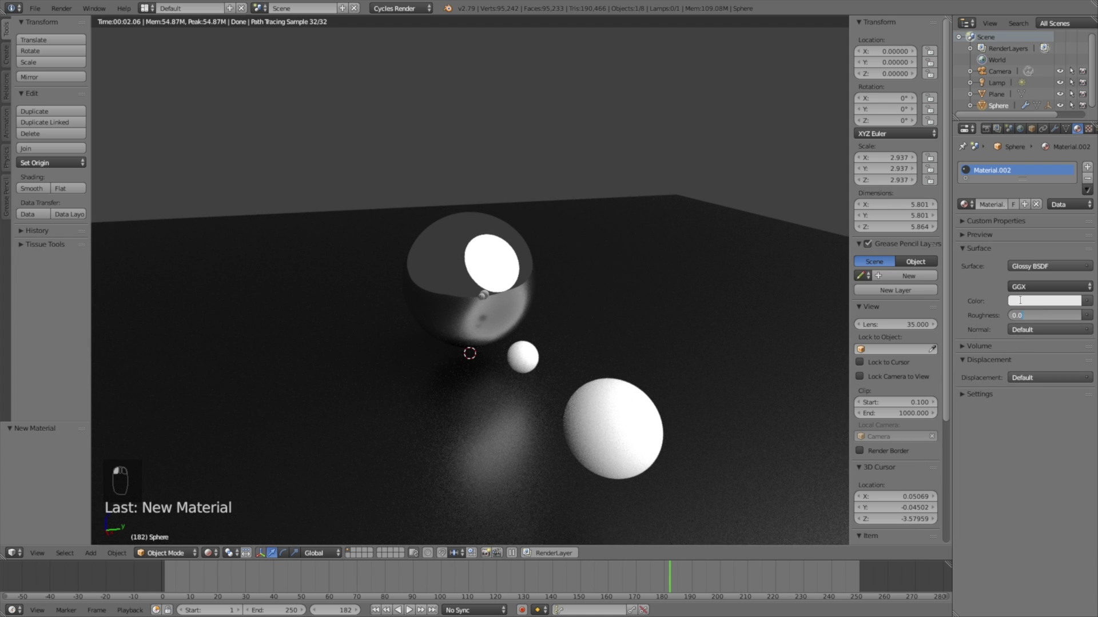
type("0.2")
key("Return")
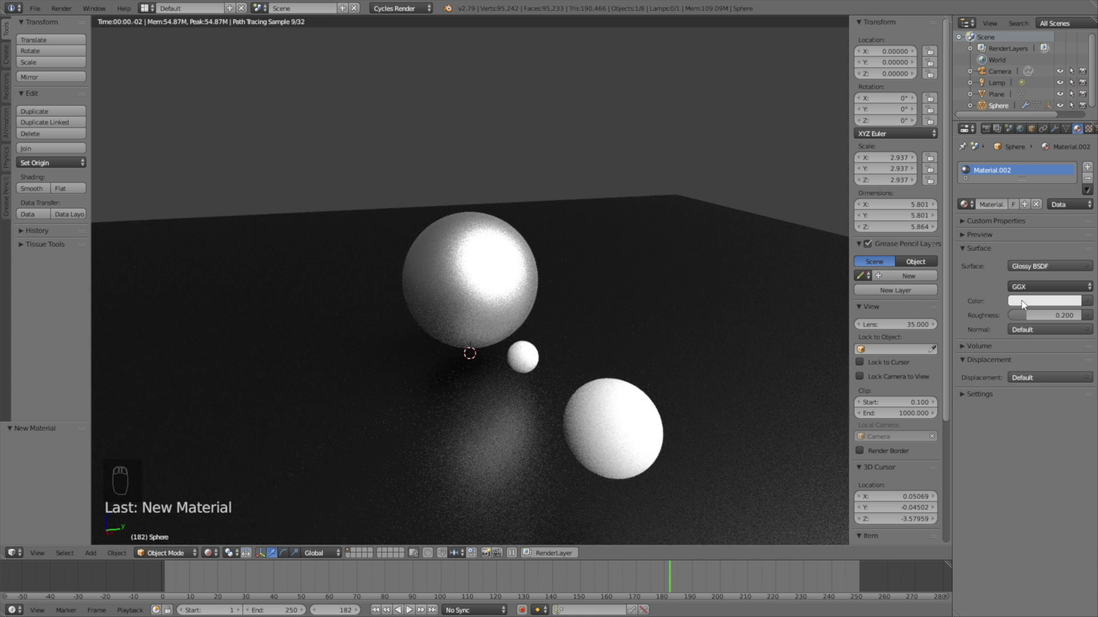
Step: Colour the big sphere orange and raise its roughness to 0.258
left_click(1024, 302)
left_click_drag(1011, 204, 1011, 213)
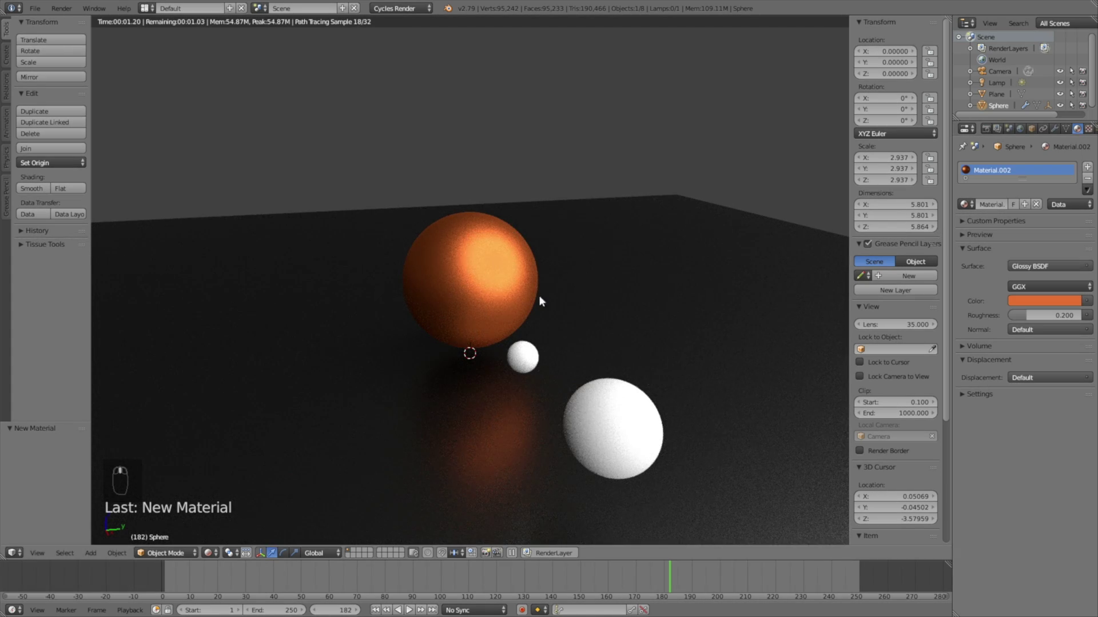
middle_click_drag(543, 297, 529, 368)
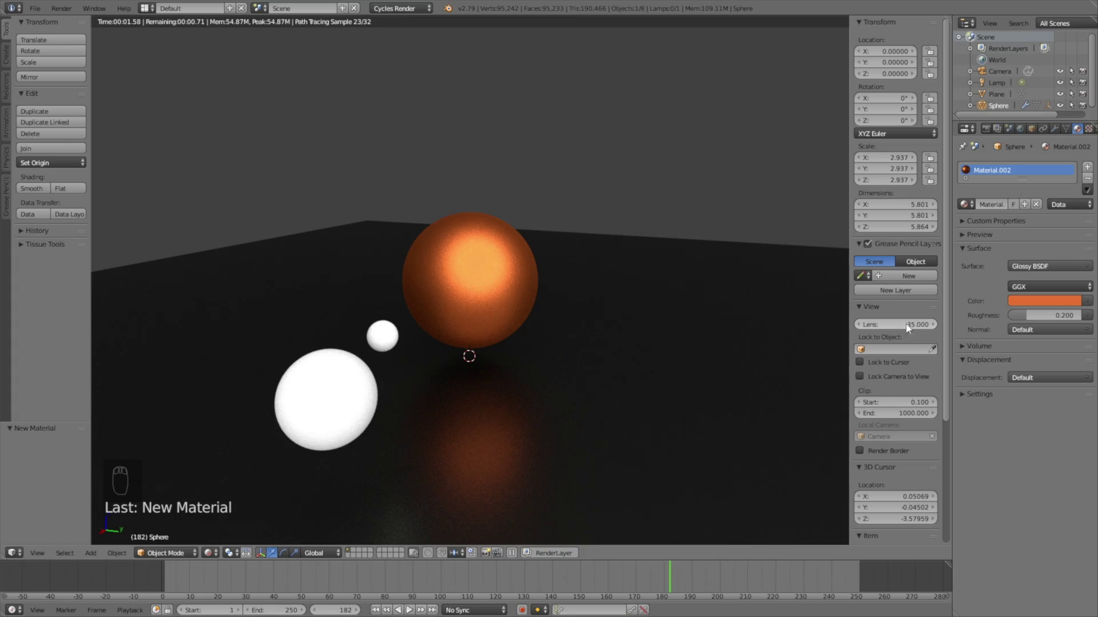
left_click(1028, 299)
left_click(1007, 214)
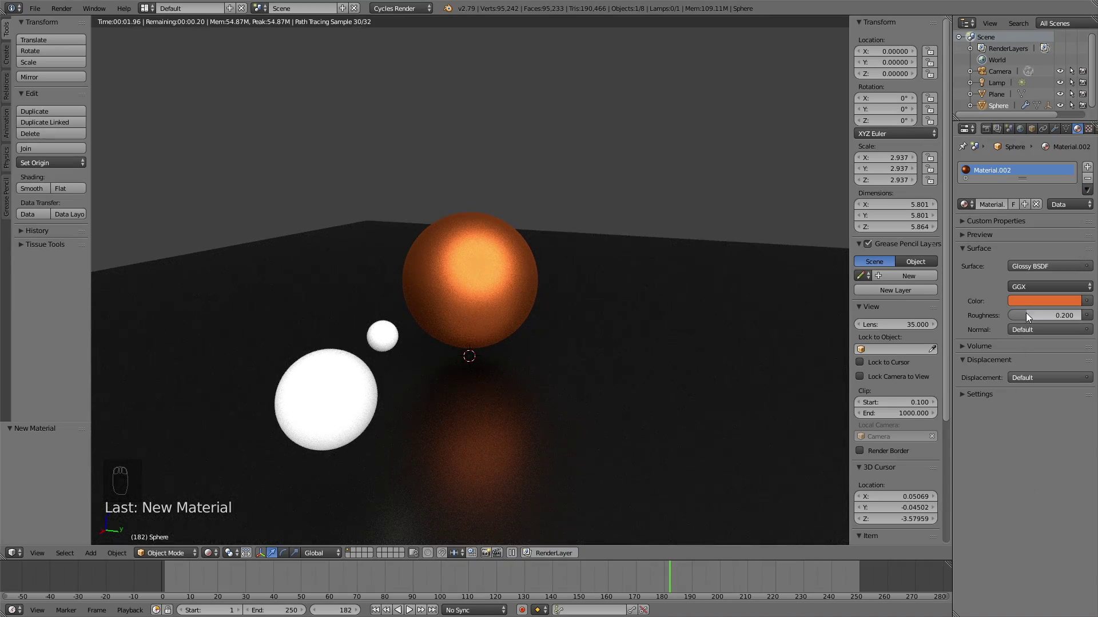
left_click_drag(1028, 317, 1031, 318)
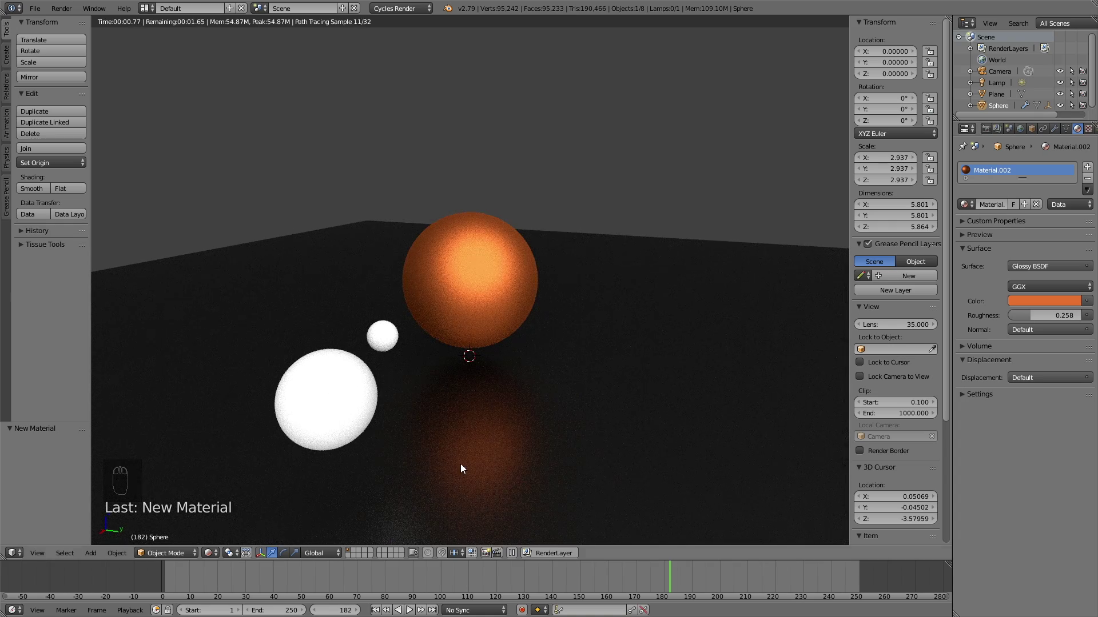
Step: Darken the World background colour to near black (0.006)
left_click(1019, 129)
left_click(1058, 243)
left_click(1082, 166)
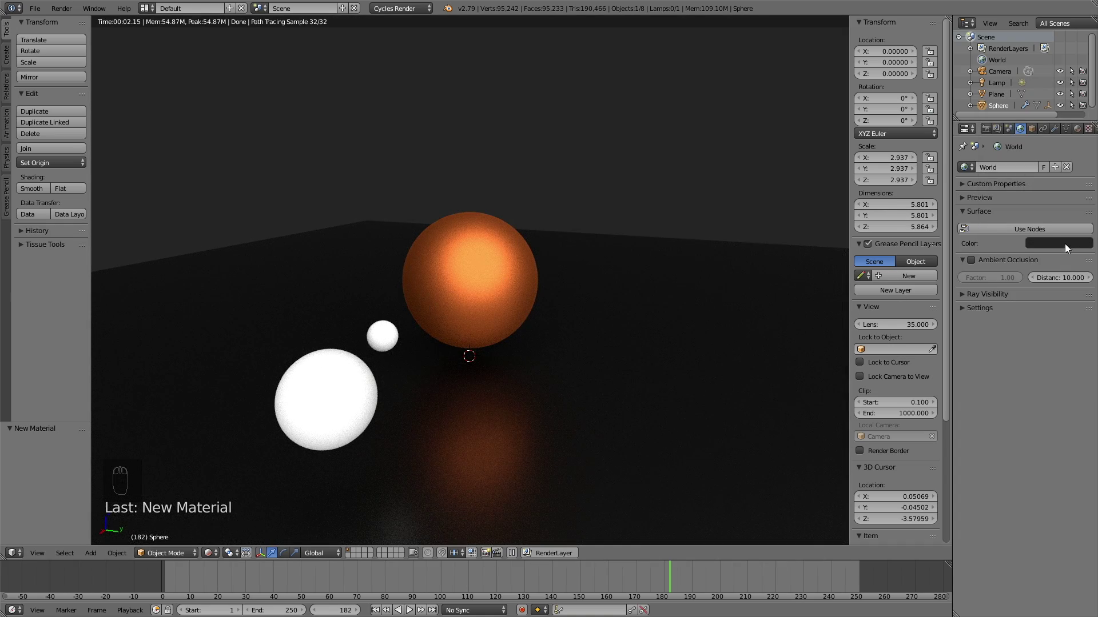
left_click(1067, 245)
left_click_drag(1082, 174, 1083, 166)
Step: Give Sphere.001 a new blue Glossy BSDF material with roughness 0.35
right_click(353, 382)
left_click(1077, 128)
left_click(1009, 204)
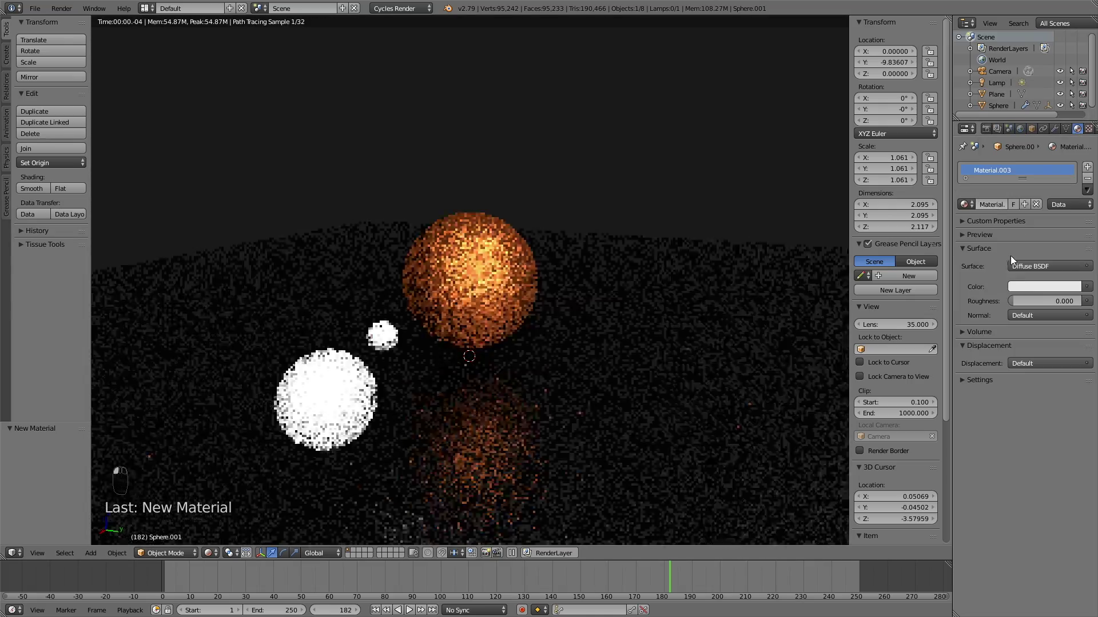
left_click(1031, 267)
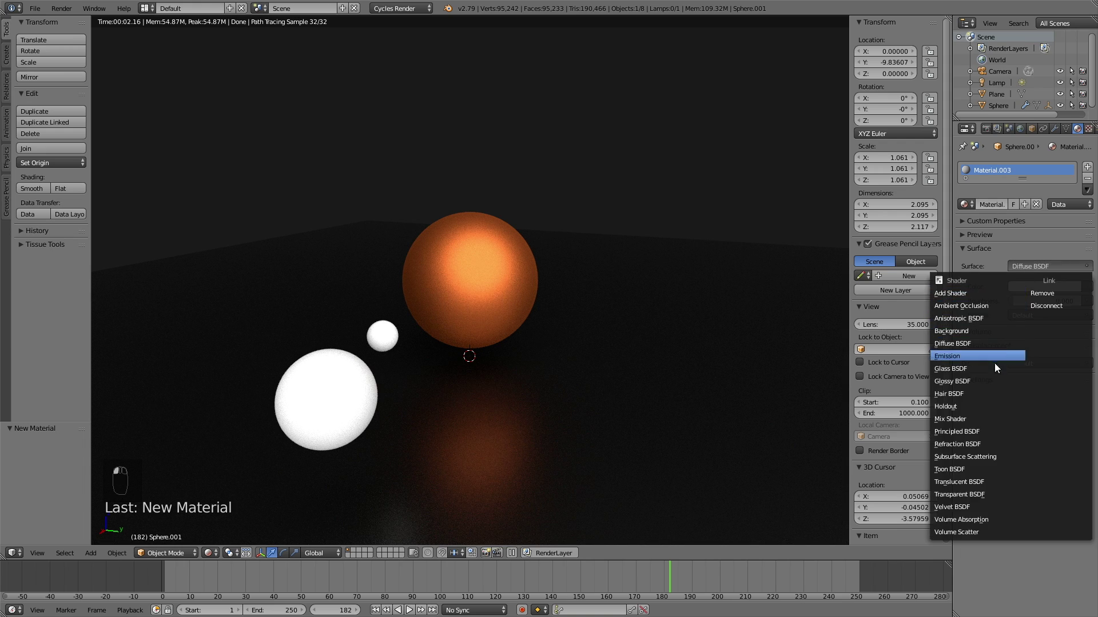
left_click(980, 381)
left_click(1036, 313)
type("0.35")
key("Return")
left_click(1041, 301)
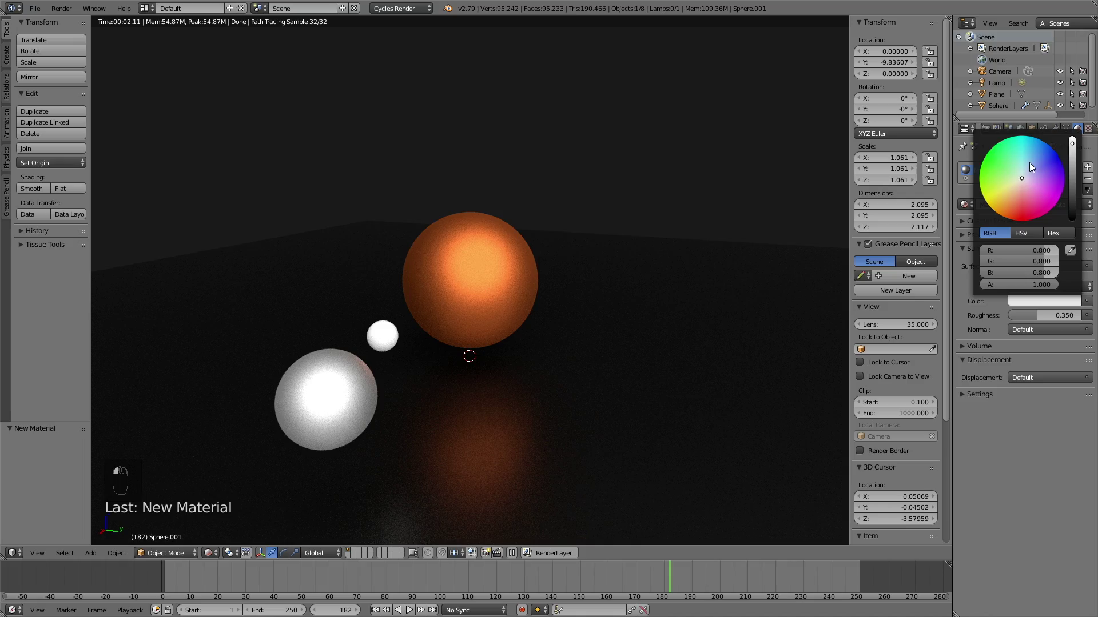
left_click(1041, 157)
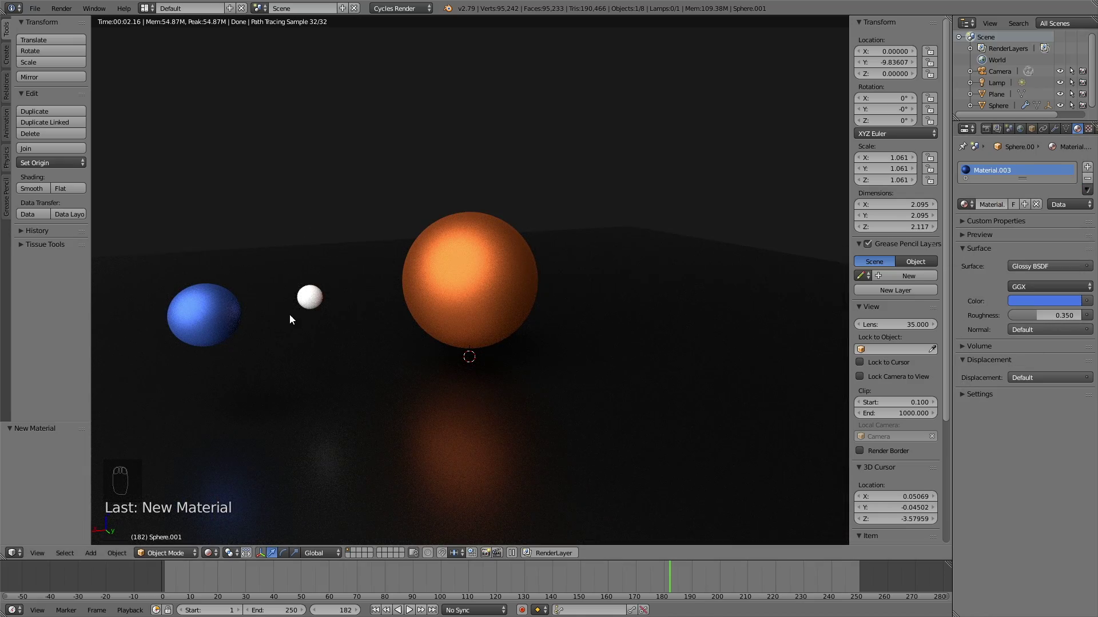
Step: Give the small moon sphere a new dark grey Diffuse material and zoom out
right_click(308, 297)
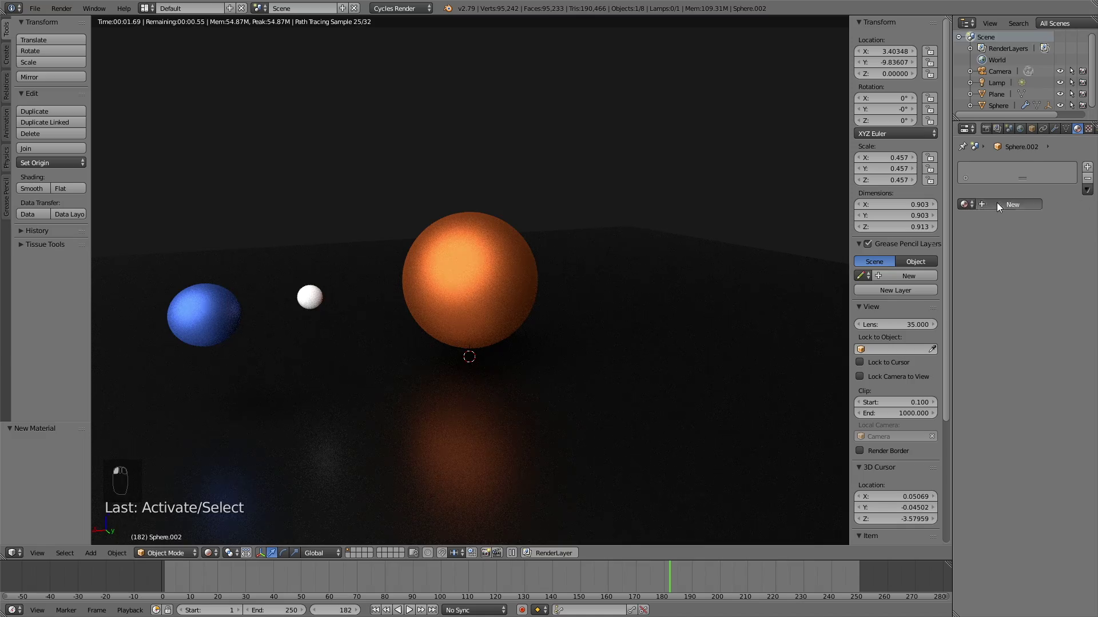
left_click(1006, 204)
left_click(1023, 285)
left_click(1072, 181)
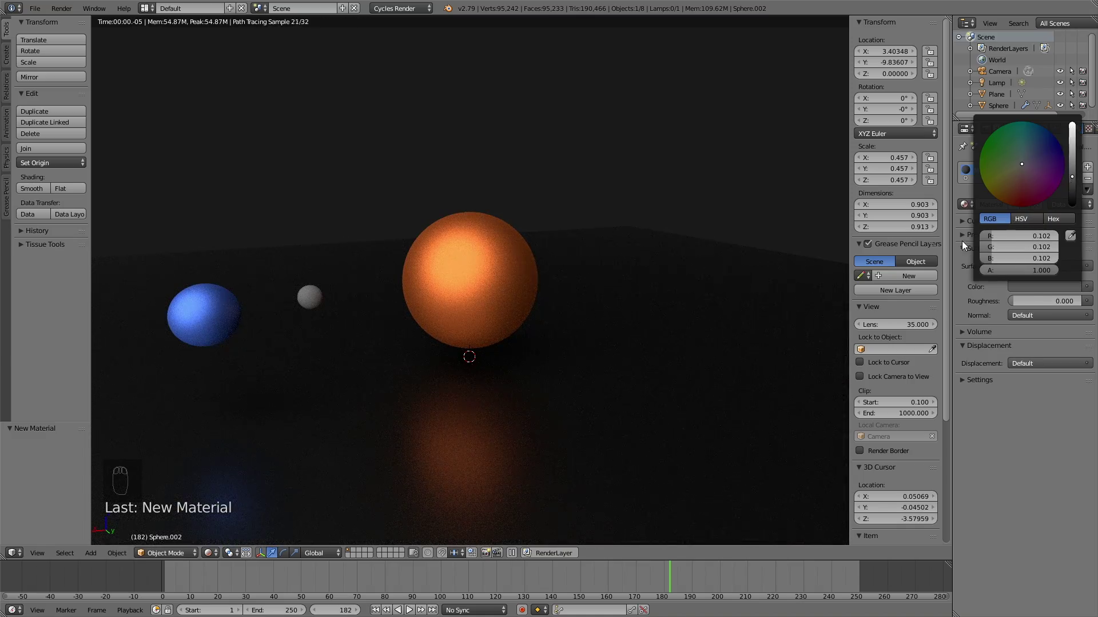
scroll(491, 323, "down", 1)
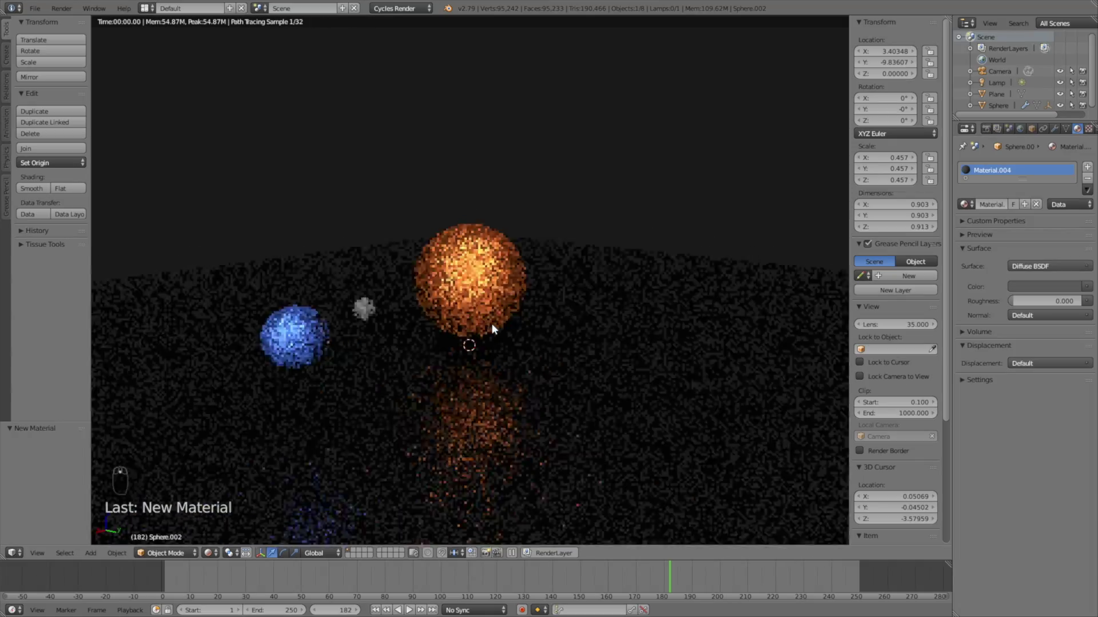
scroll(489, 334, "down", 2)
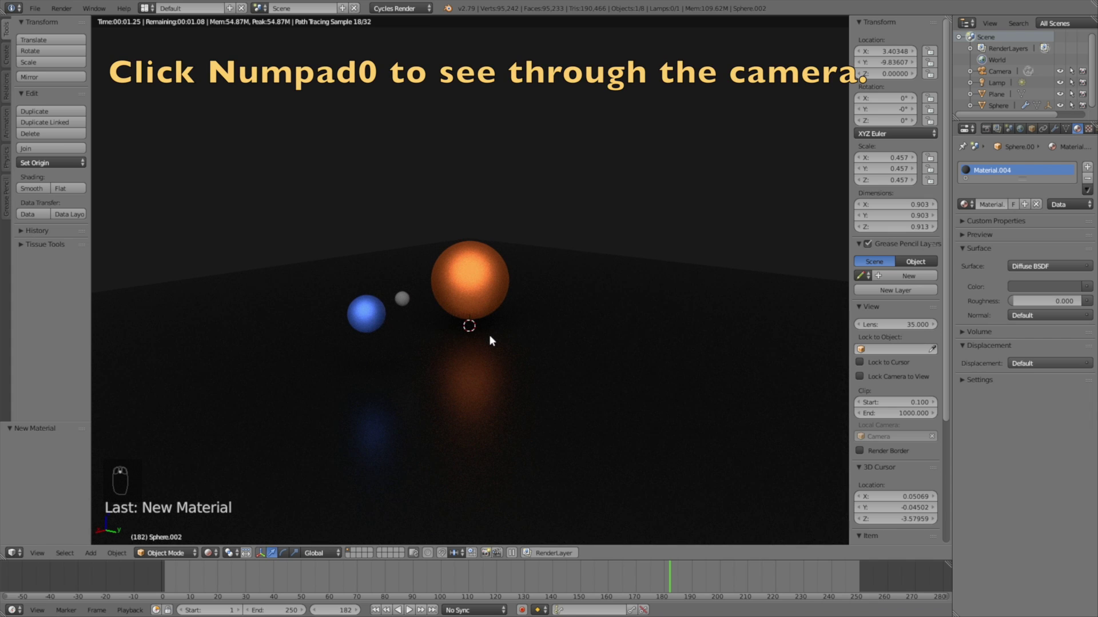
Step: Fly the camera into a position framing all three spheres, checking it across the animation
key("KP_0")
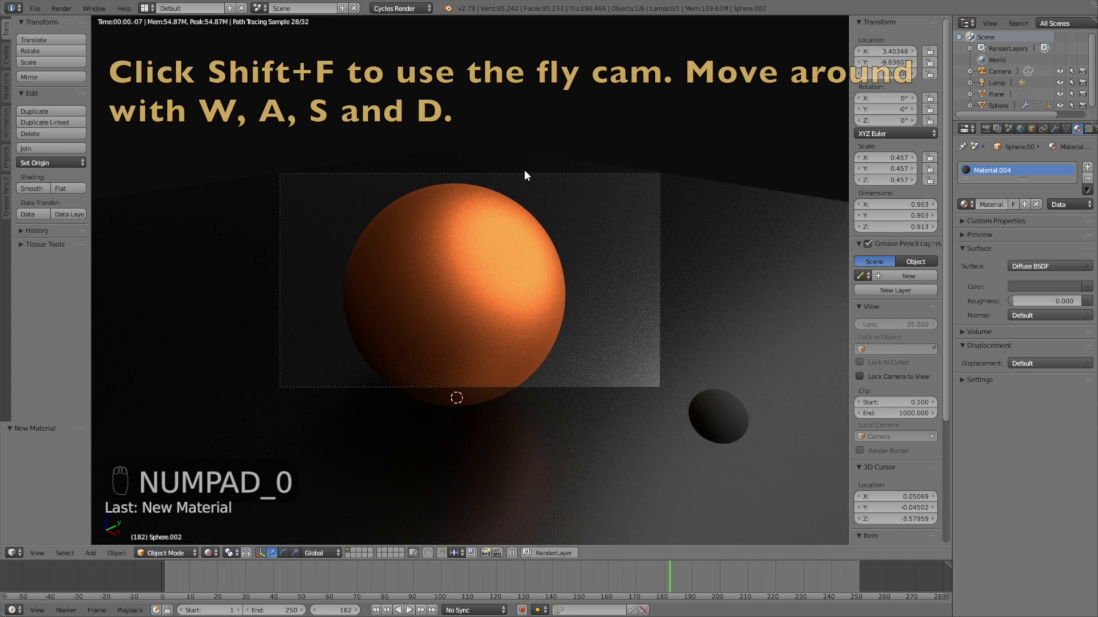
right_click(562, 368)
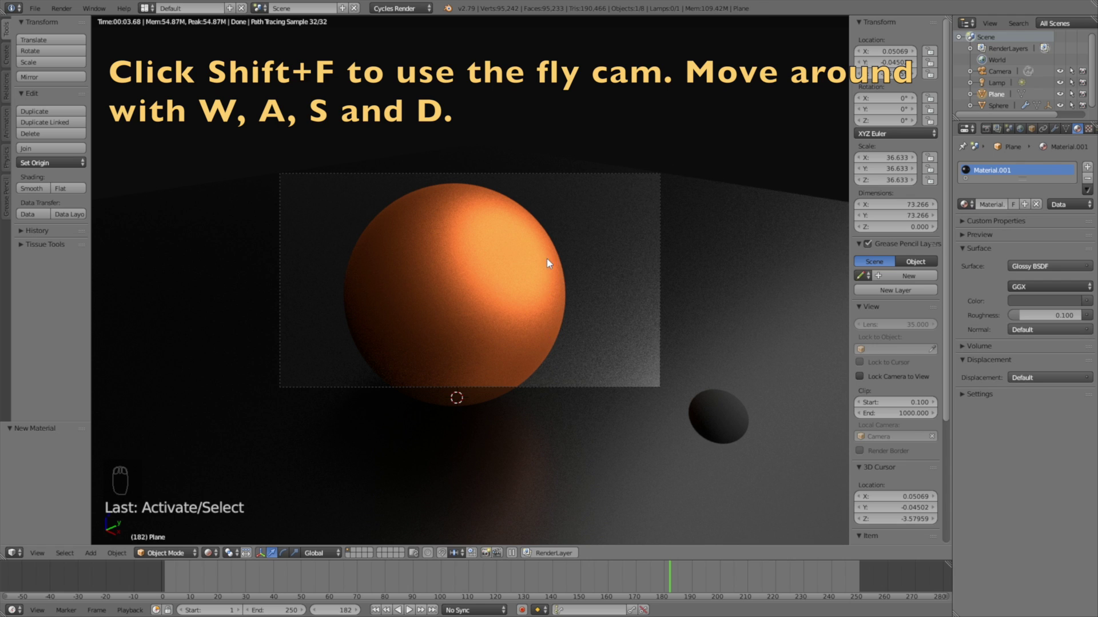
key("shift+z")
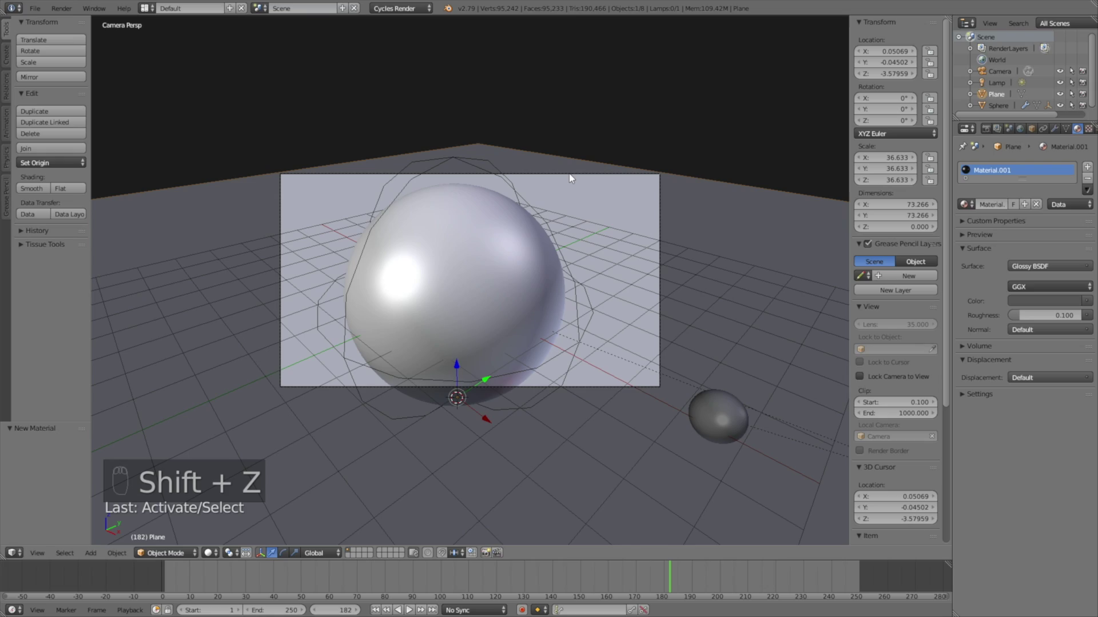
key("shift+f")
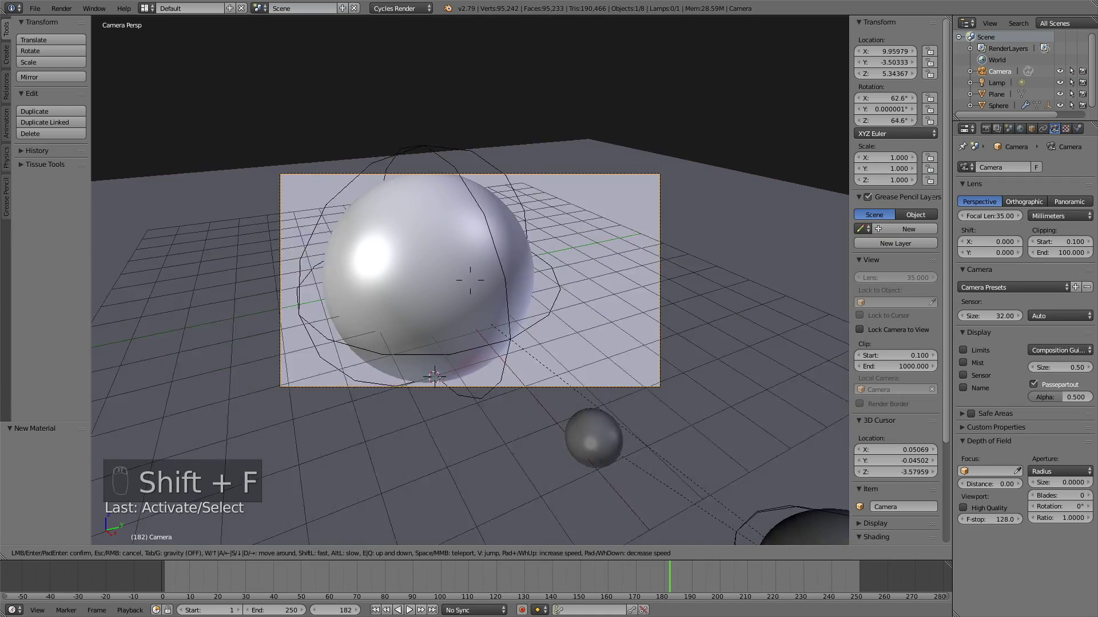
scroll(470, 280, "up", 3)
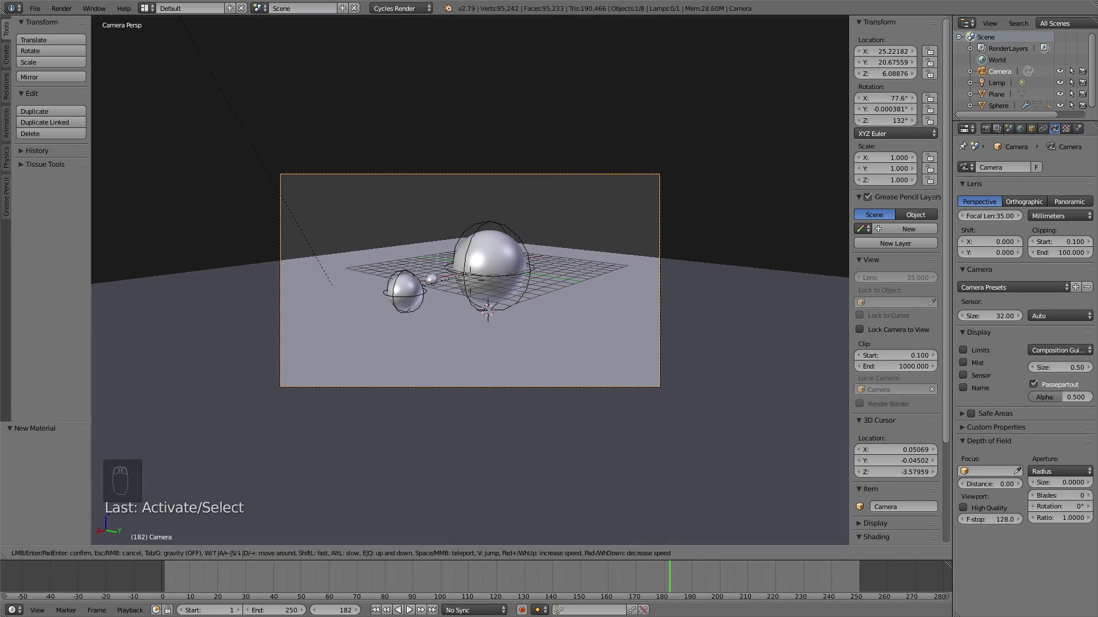
left_click(470, 280)
left_click_drag(628, 587, 458, 587)
key("shift+f")
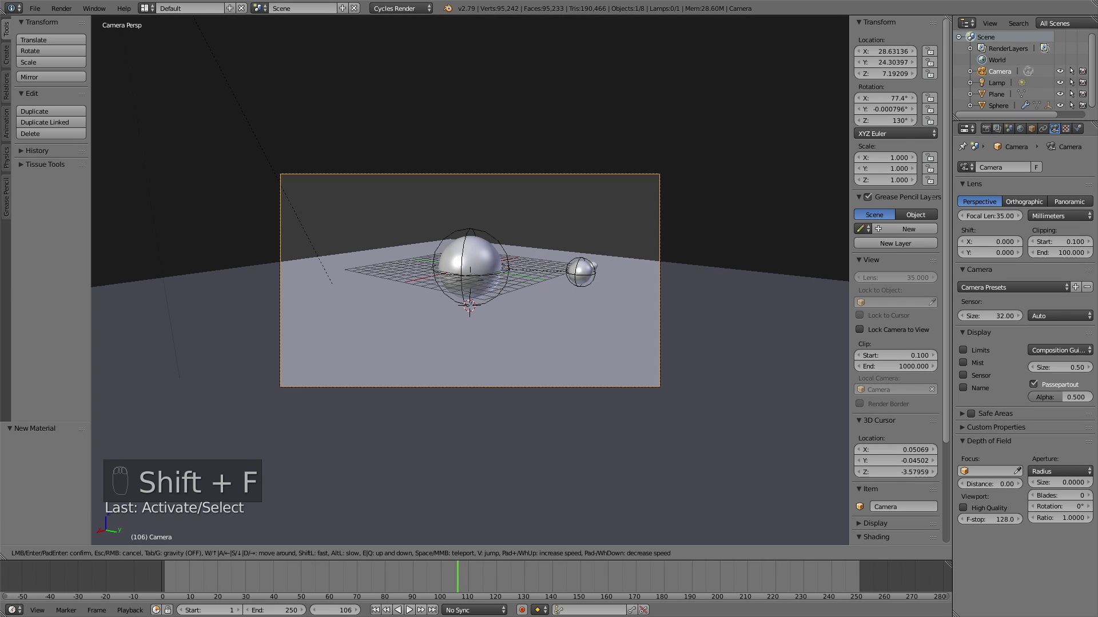
left_click(470, 280)
key("shift+alt+a")
left_click_drag(444, 586, 240, 571)
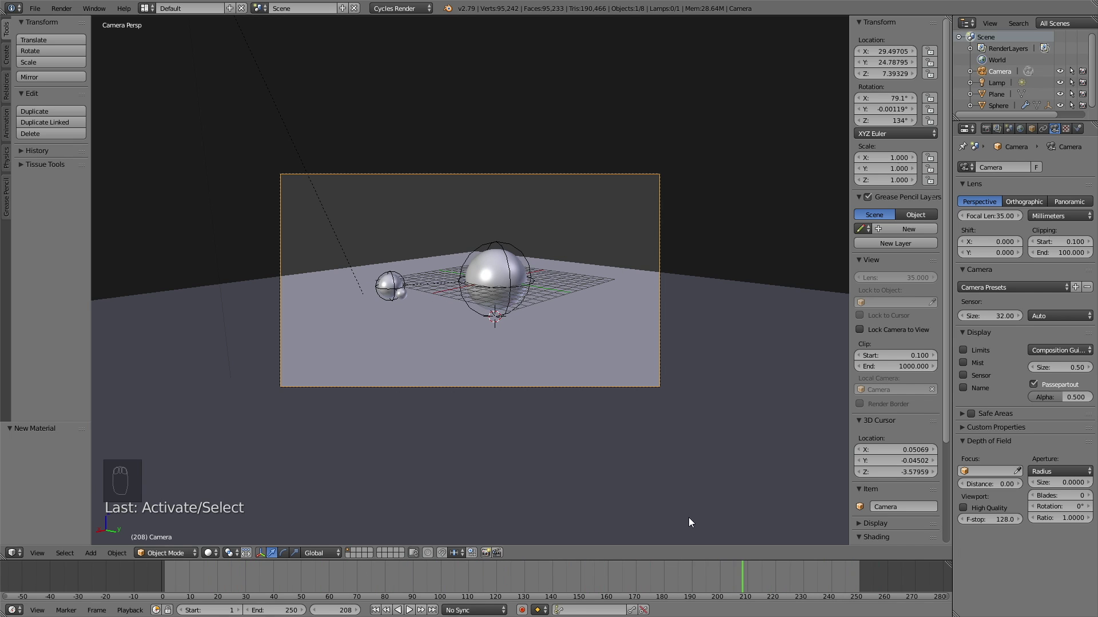
Step: In Rendered shading, set the World colour to black and the plane's roughness to 0.067
key("shift+z")
left_click(1020, 129)
left_click(1058, 243)
left_click_drag(1086, 103, 1086, 175)
right_click(685, 246)
left_click_drag(1069, 315, 1066, 315)
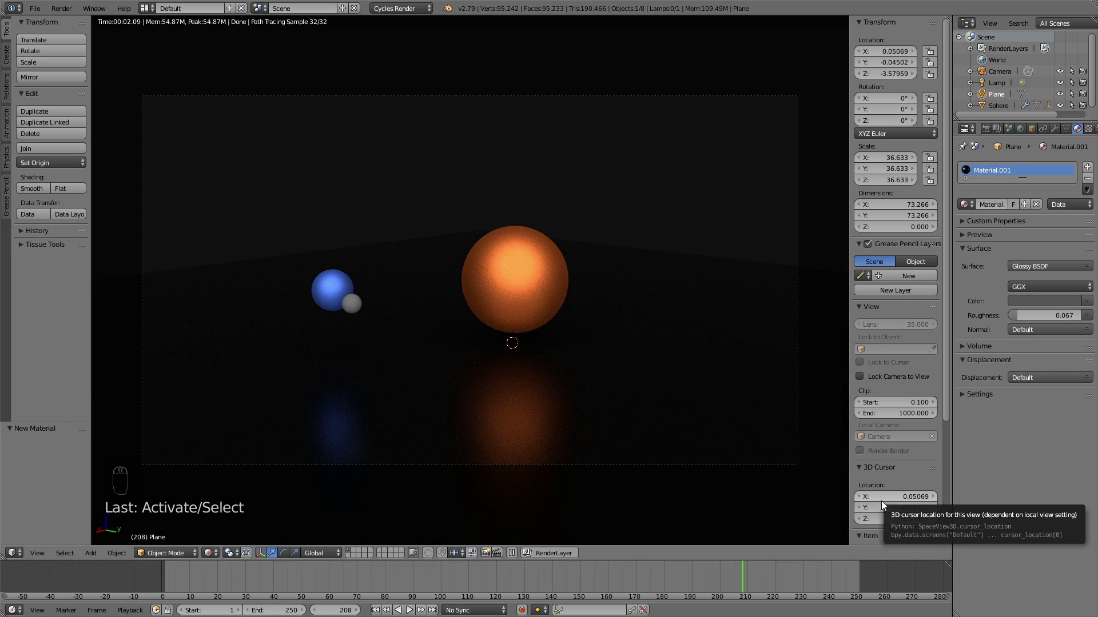
Step: Make the sun sphere red-orange with roughness 0.358 and set render resolution to 100%
left_click(998, 105)
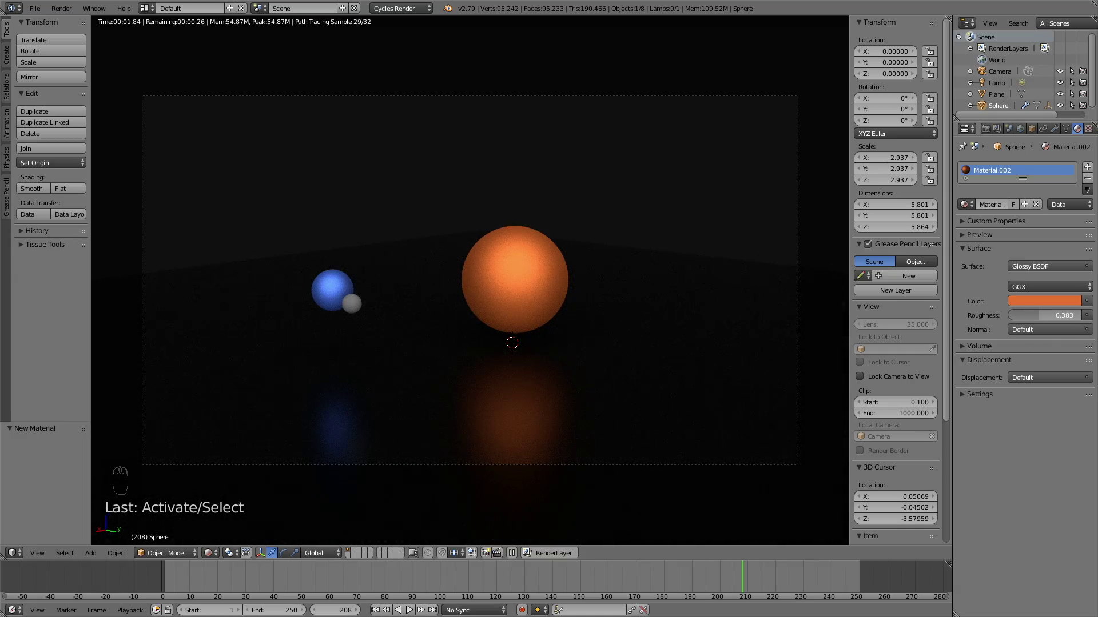
left_click_drag(1058, 315, 1049, 315)
left_click(1044, 301)
left_click(1009, 205)
left_click_drag(1010, 209, 1012, 218)
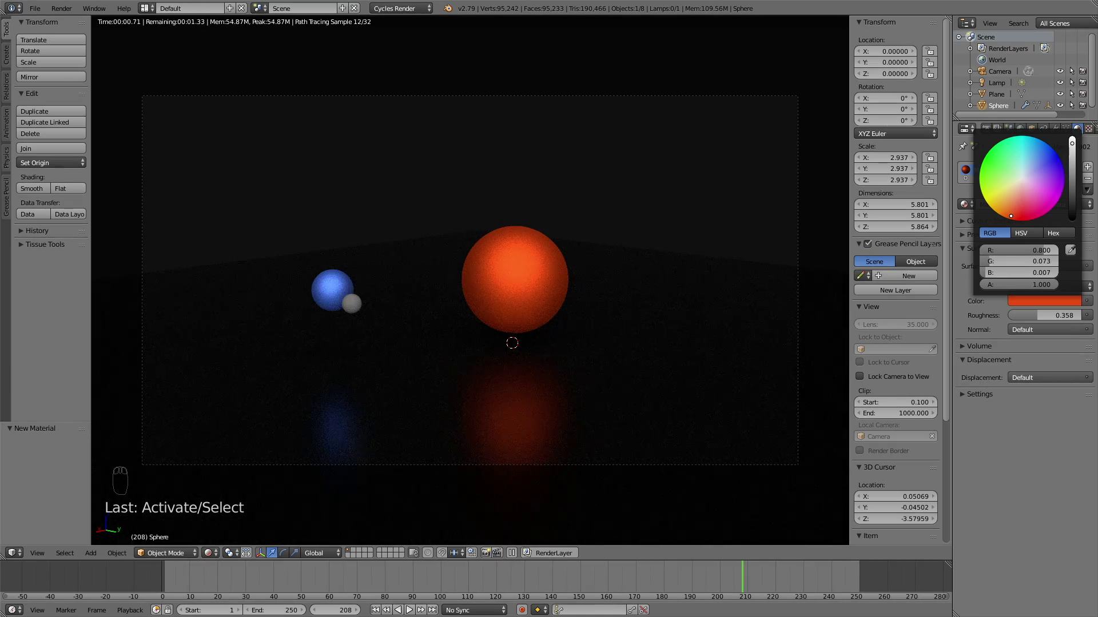
left_click(986, 128)
left_click_drag(987, 303, 1018, 307)
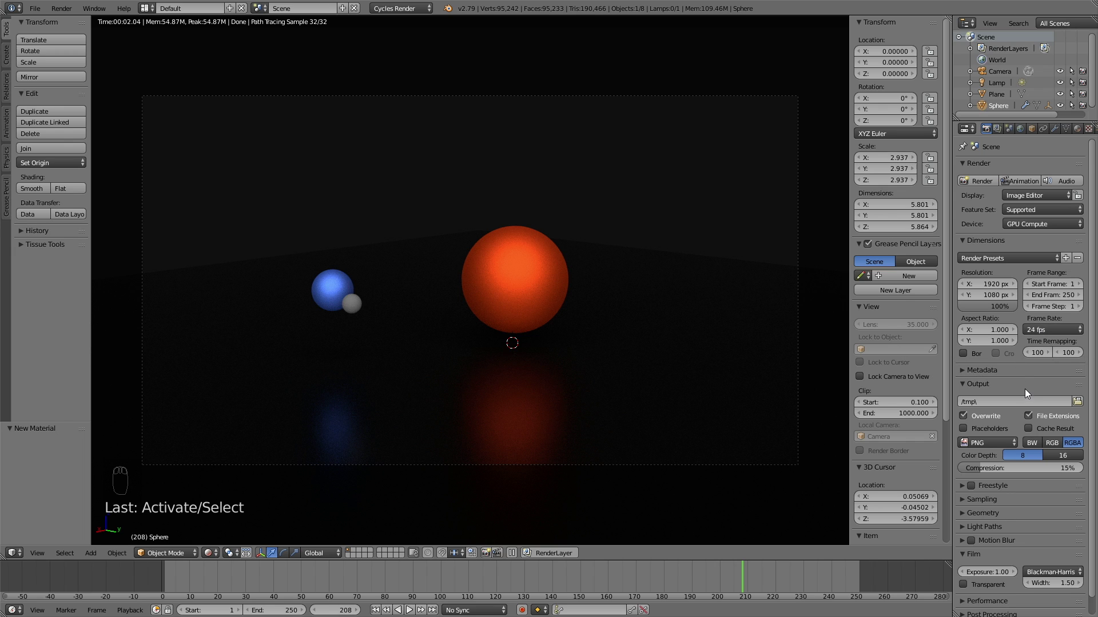
Step: Set the render output to a new C:\tmp\orbit tut folder with file prefix 'tut'
left_click(1077, 400)
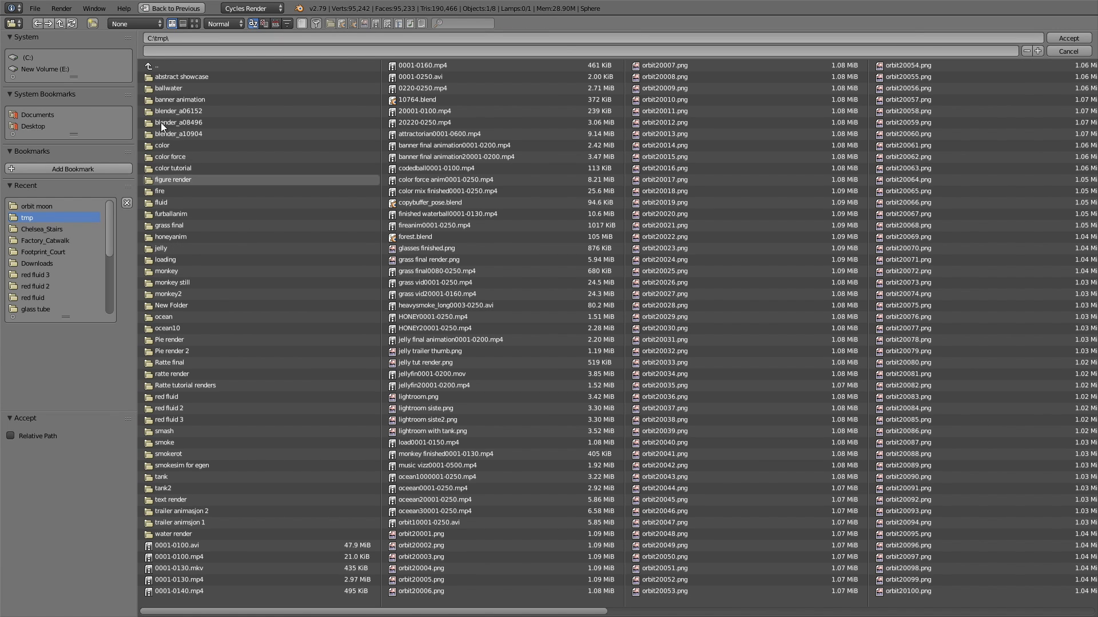
left_click(92, 23)
type("orbit tut")
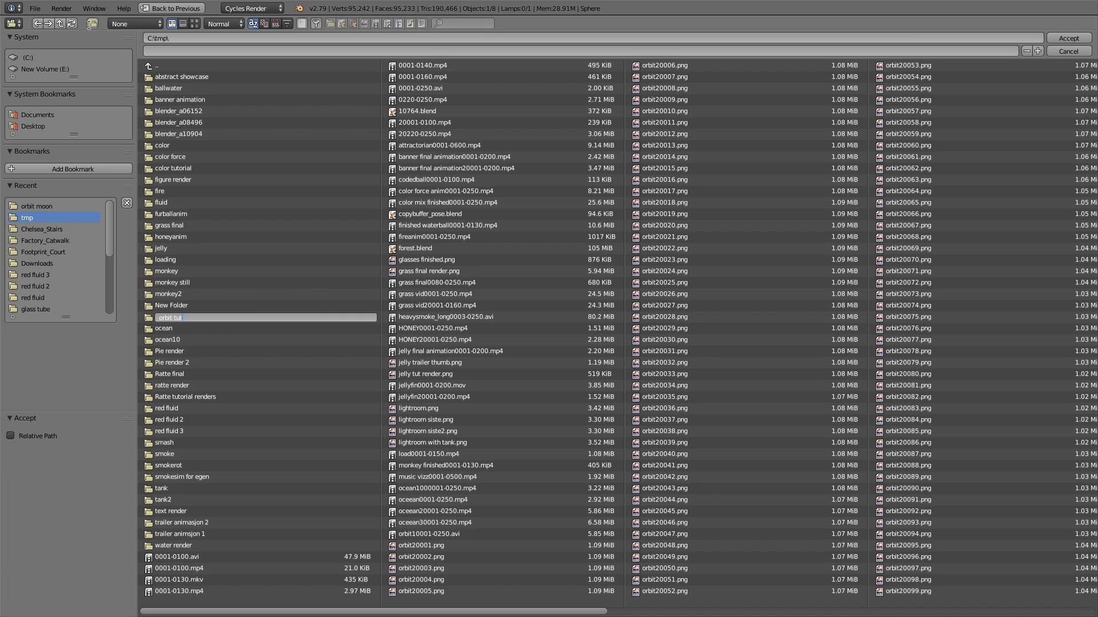
key("Return")
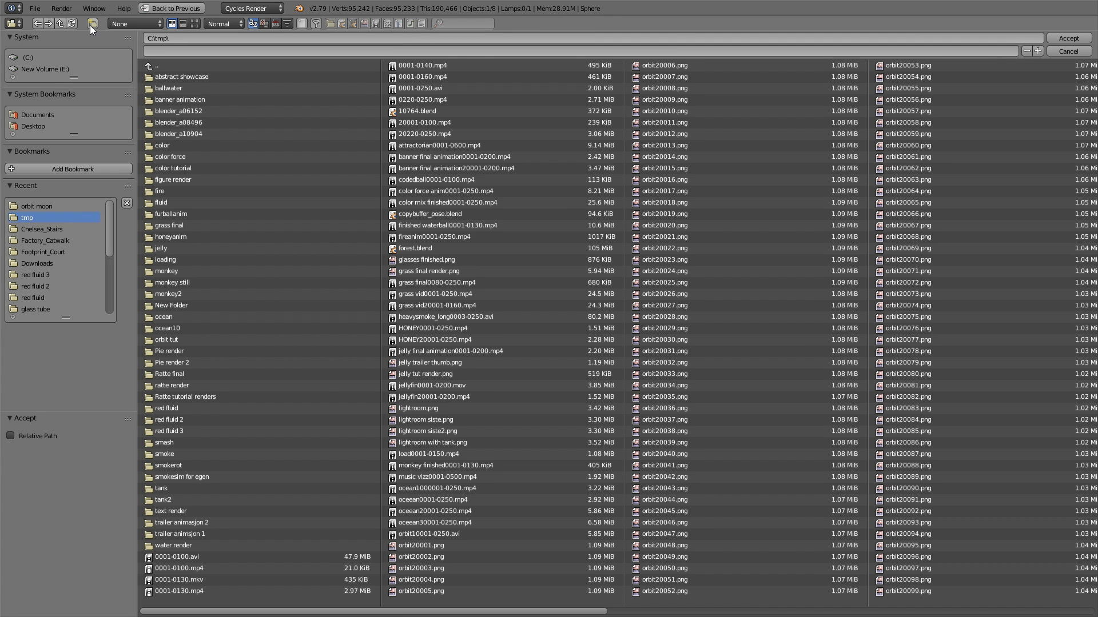
left_click(185, 341)
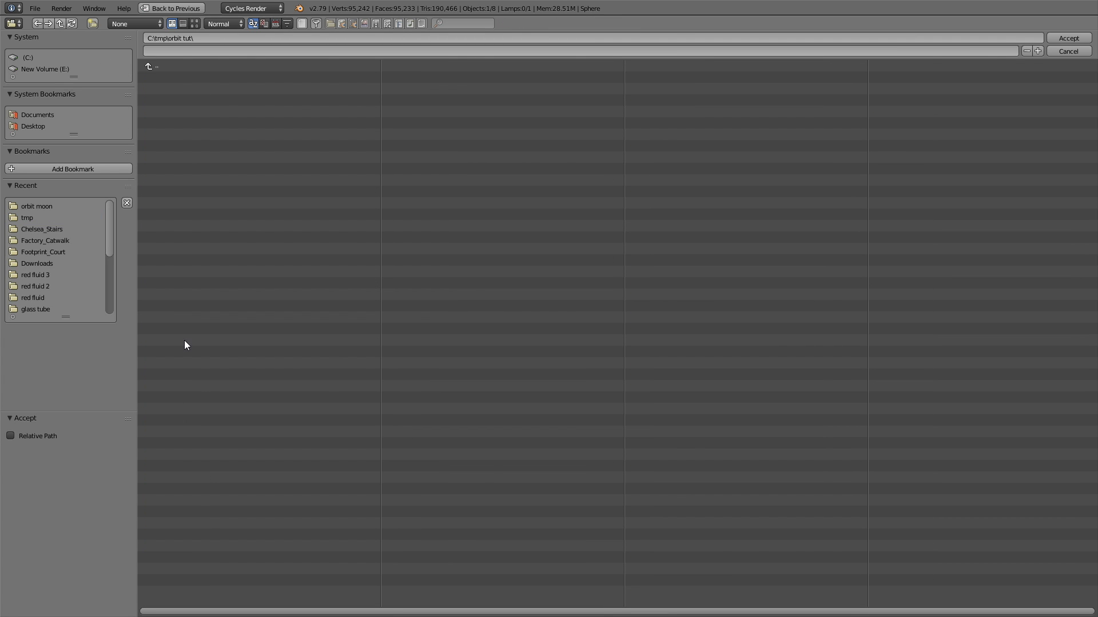
left_click(197, 49)
type("tut")
key("Return")
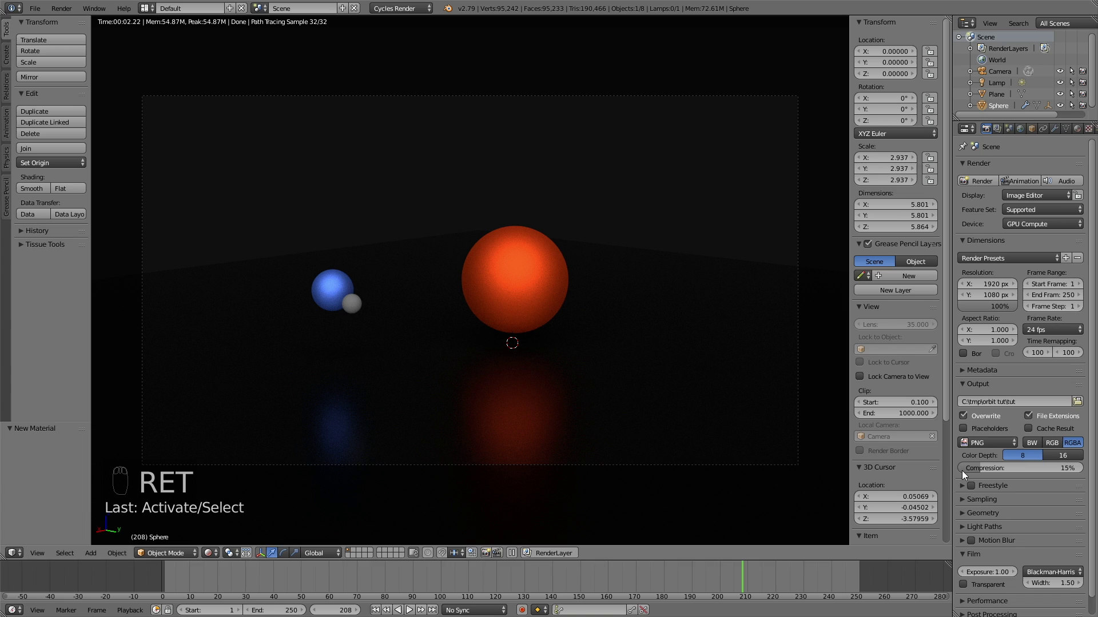
Step: Set render Sampling to 400 samples and Performance tiles to 500×500
scroll(1006, 430, "down", 1)
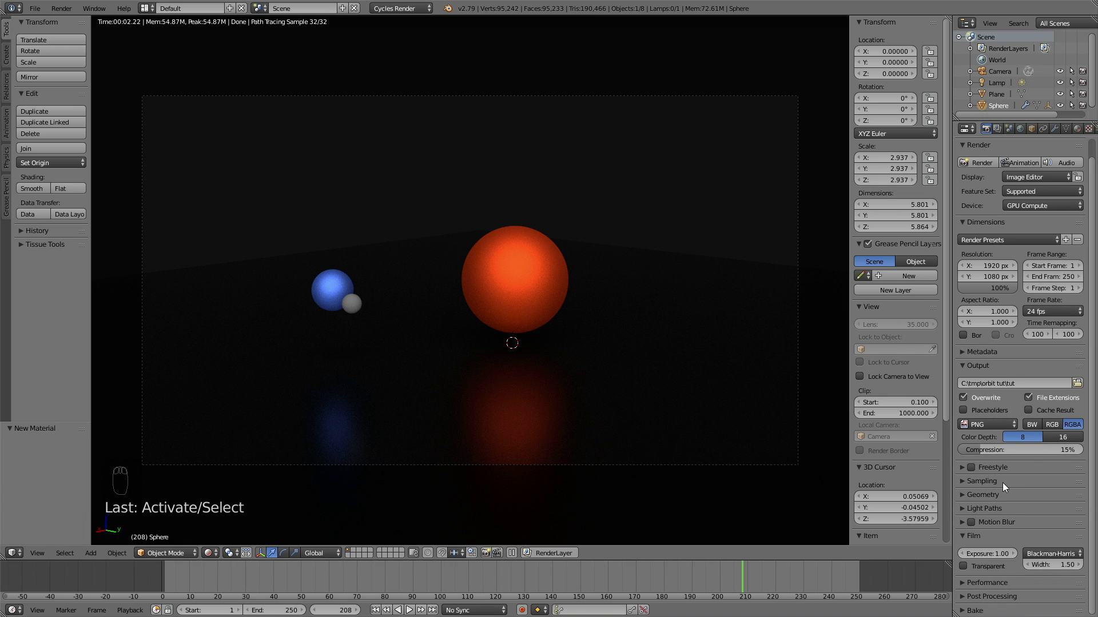
left_click(1004, 485)
left_click(1057, 536)
type("400")
key("Return")
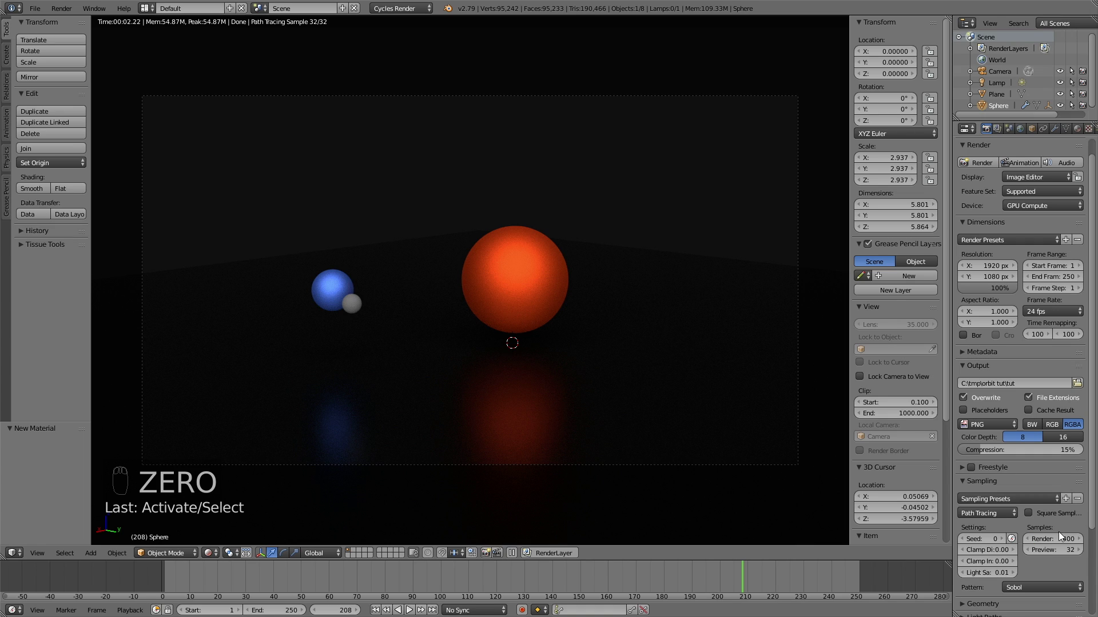
scroll(1034, 536, "down", 5)
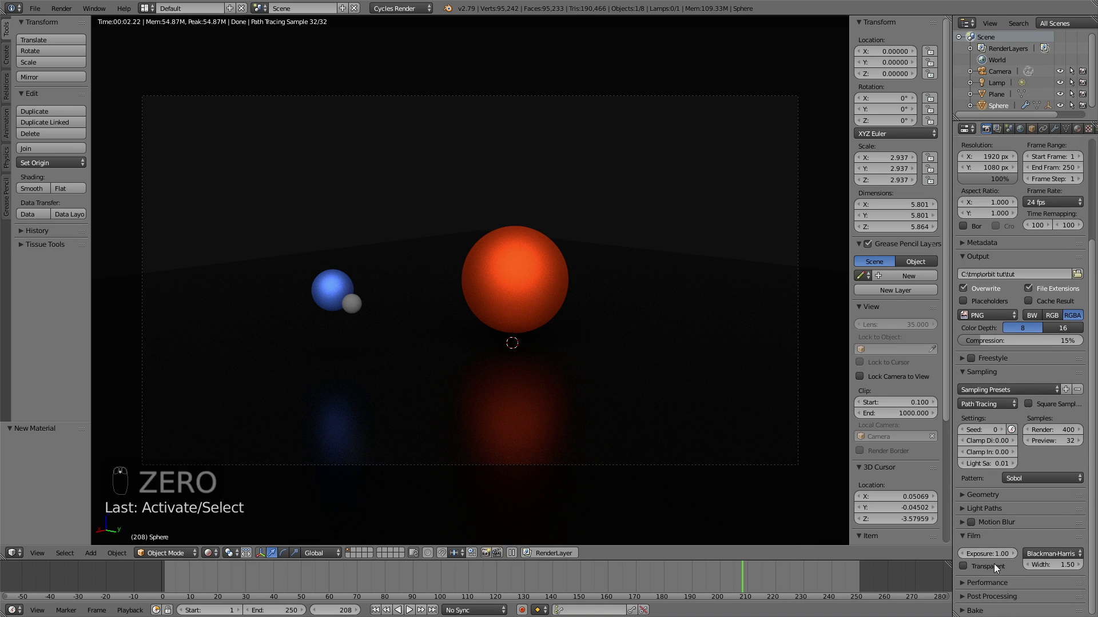
left_click(984, 583)
scroll(998, 521, "down", 5)
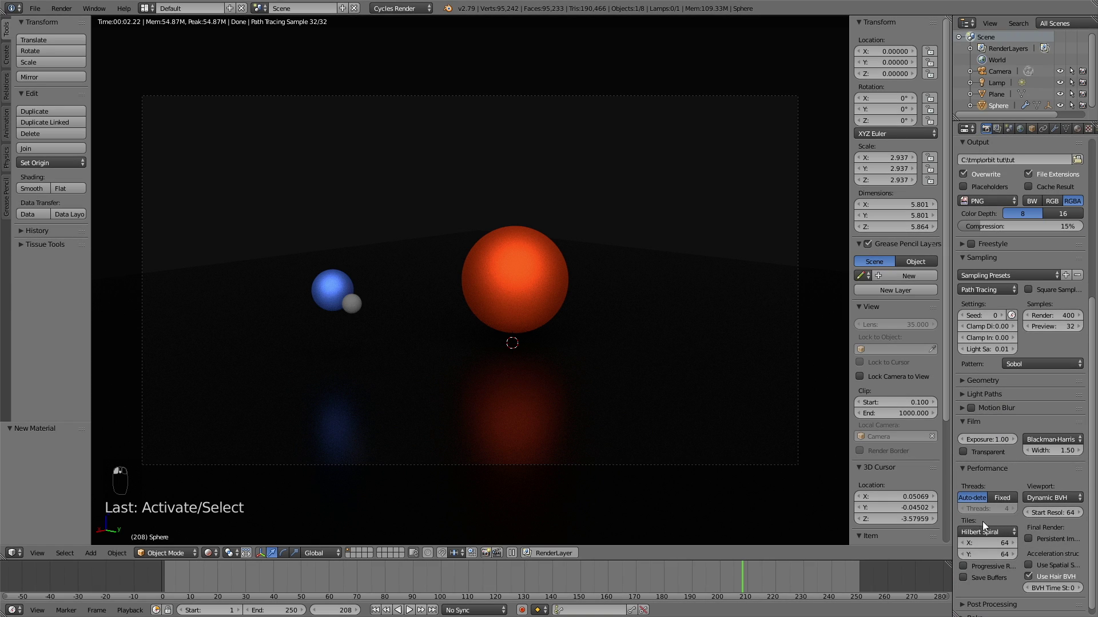
left_click(985, 543)
type("500")
key("Return")
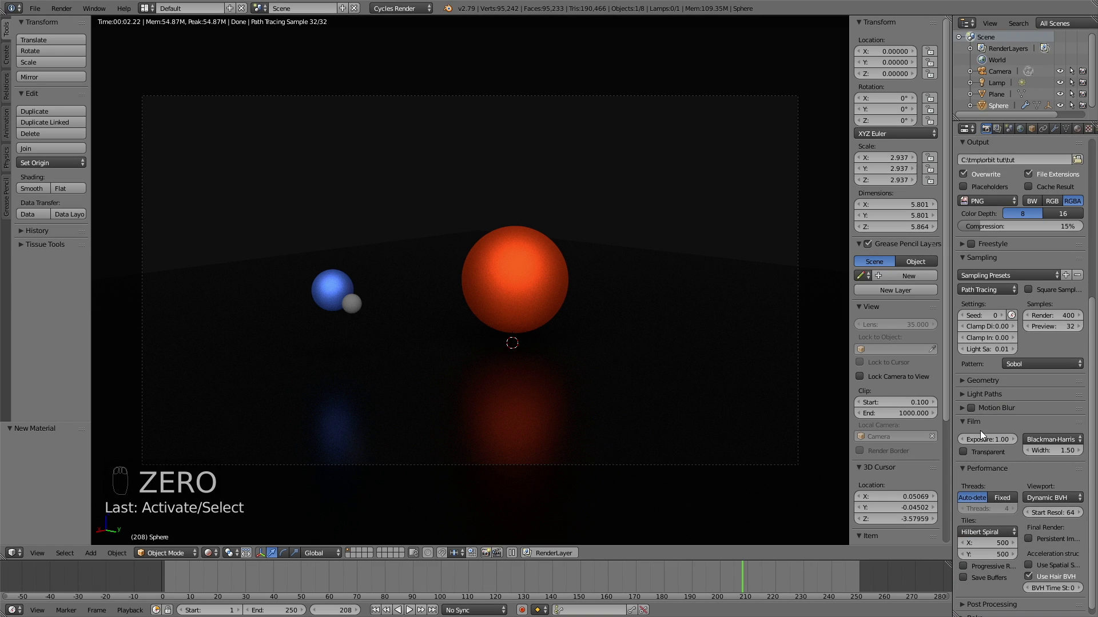
Step: Test-render frame 131, then return the main area to the 3D View
scroll(990, 376, "up", 10)
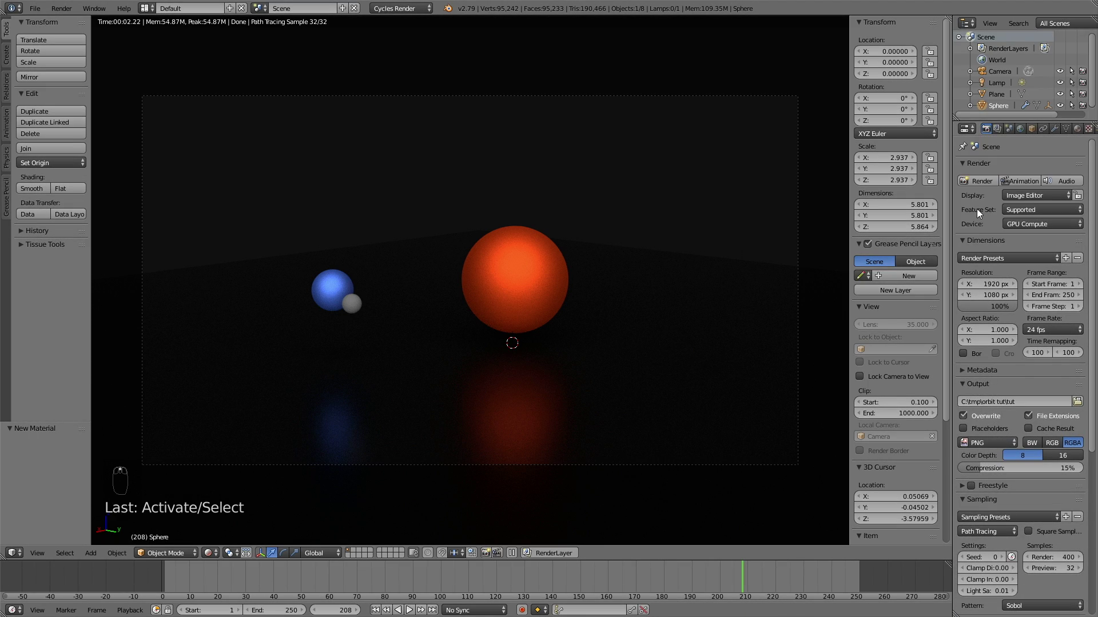
left_click_drag(715, 570, 527, 571)
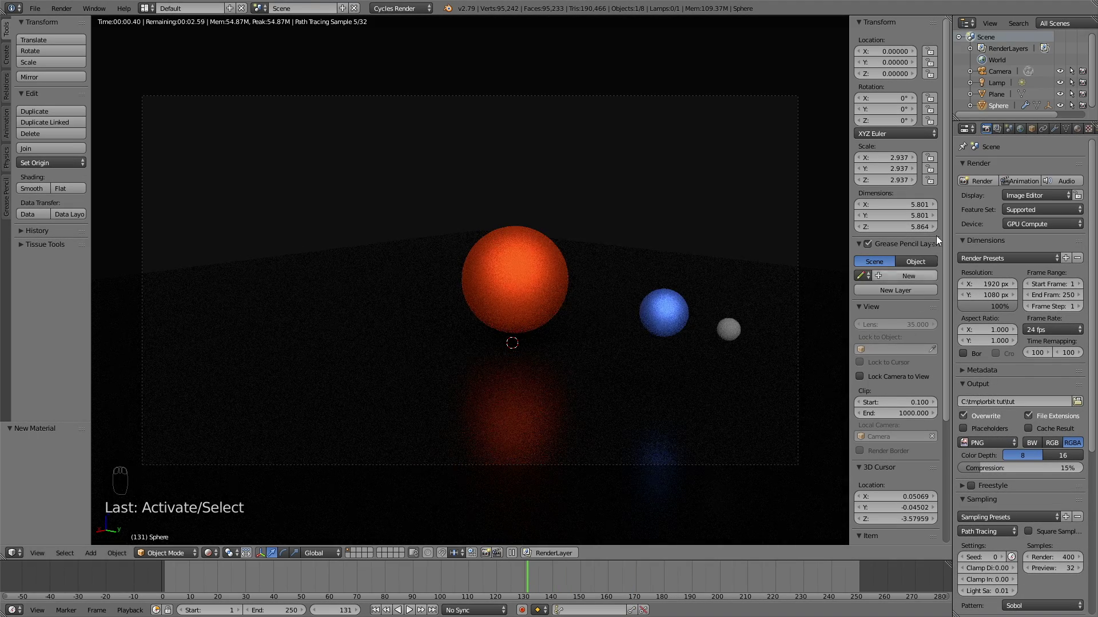
left_click(969, 182)
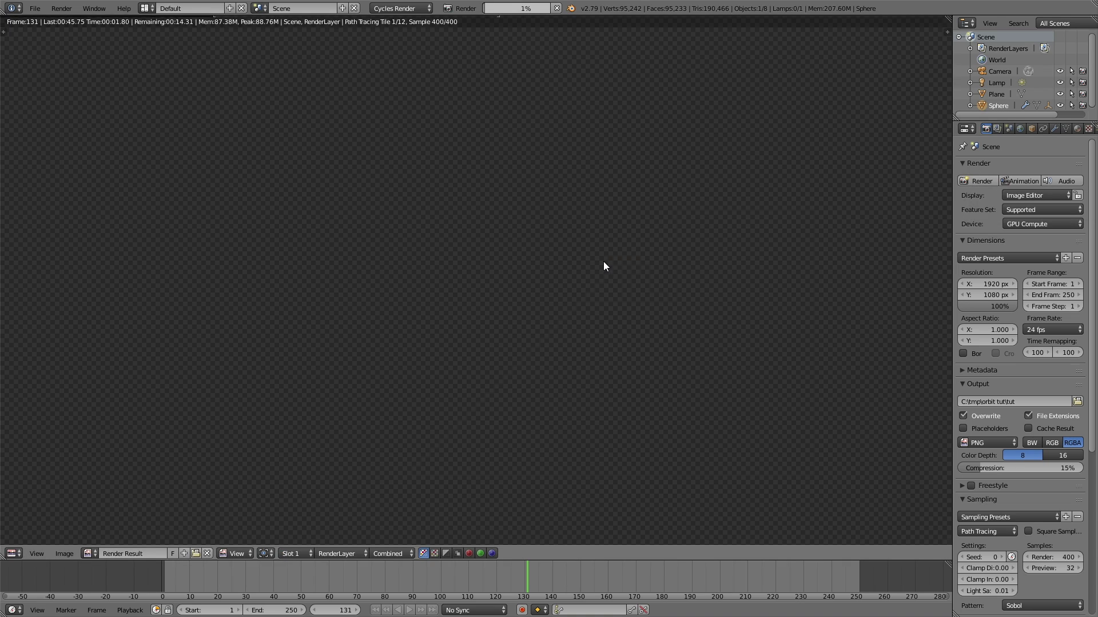
left_click(11, 553)
left_click(34, 538)
left_click(1077, 128)
left_click(996, 94)
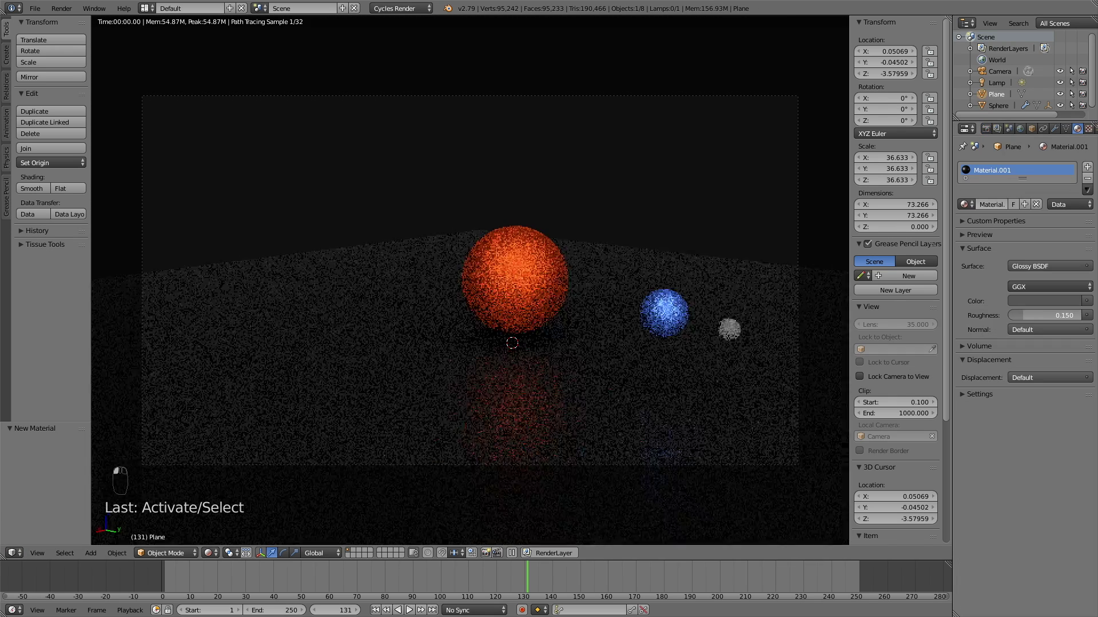